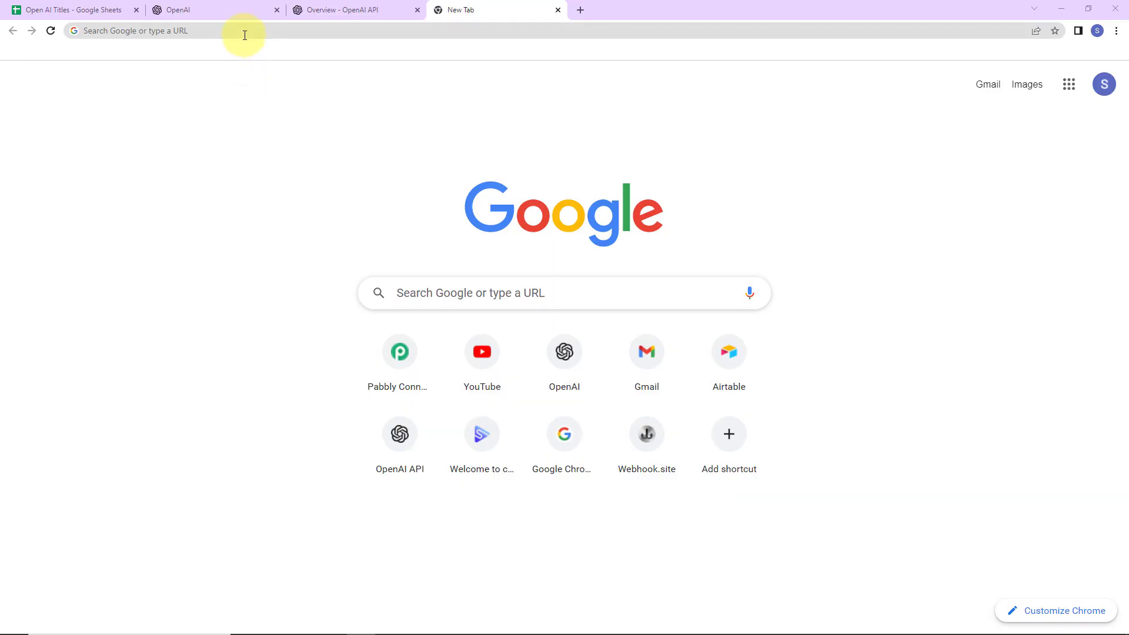
Step: Go to the Pabbly Connect website and open the Pabbly Connect app dashboard from the account area
text(pa)
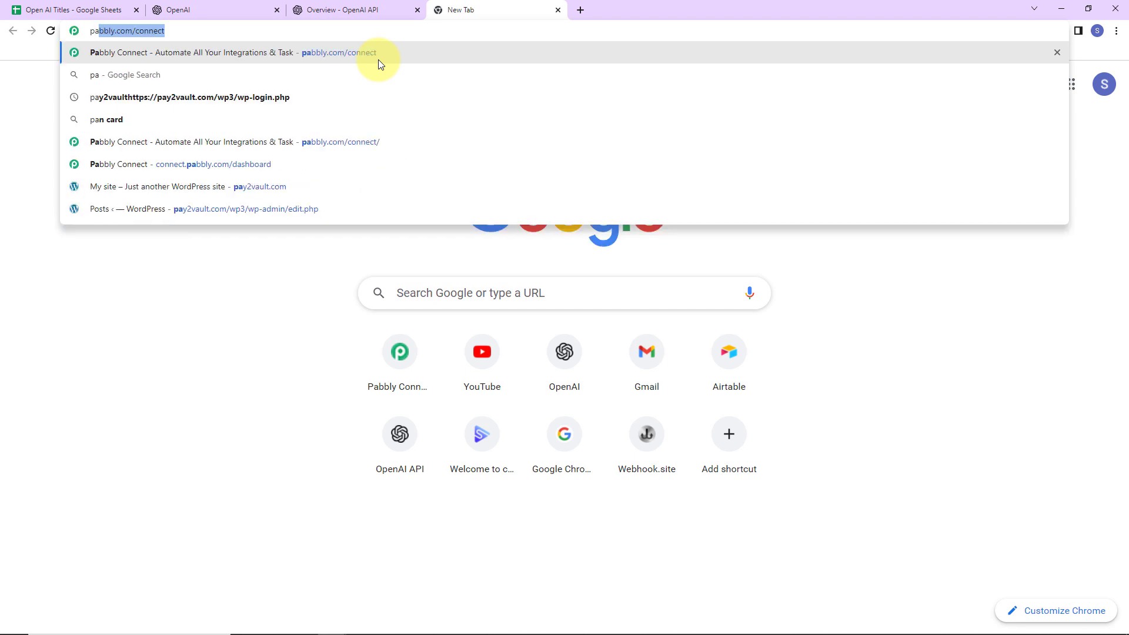
click(379, 59)
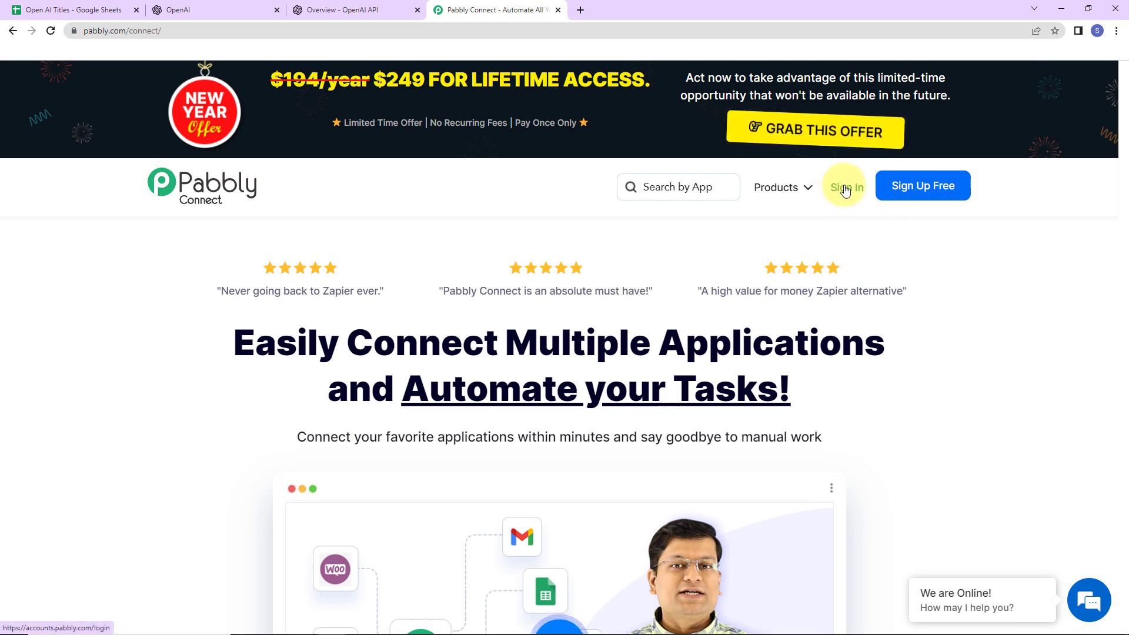
click(905, 194)
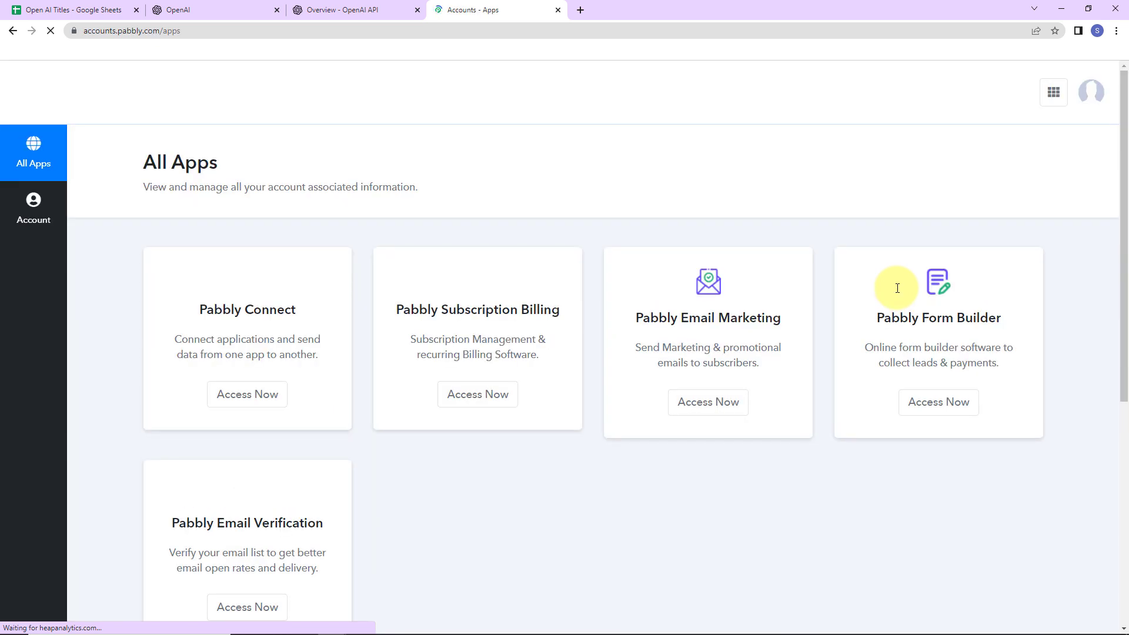
click(244, 394)
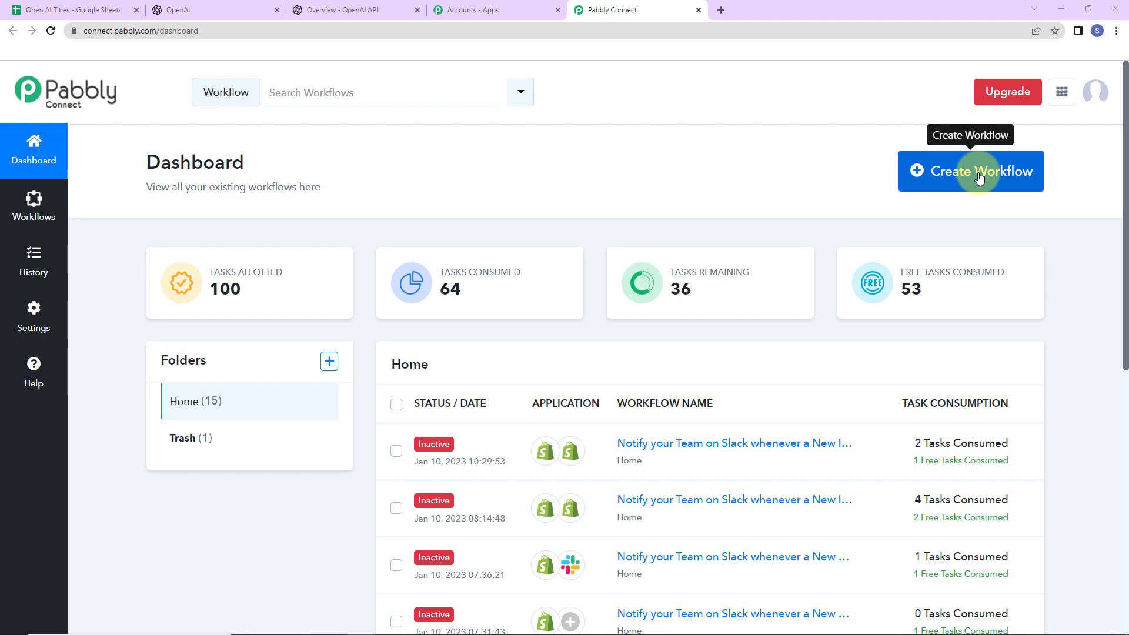
Step: Create a new workflow named 'Write Sports Articles Using OpenAI'
click(979, 176)
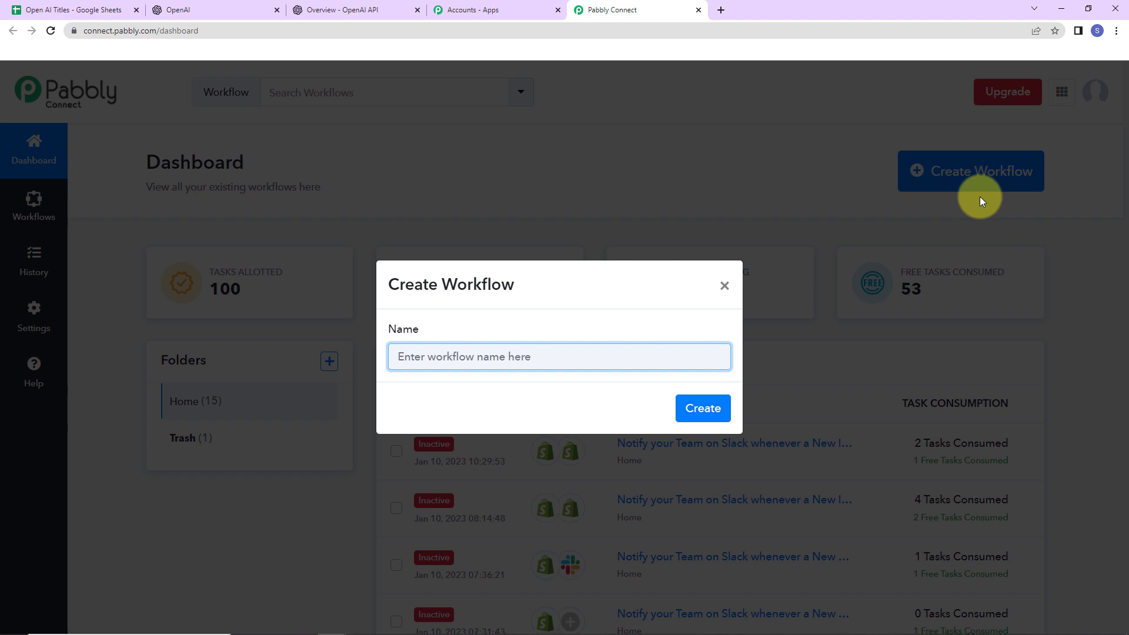
text(Write Sports Articles Using OpenAI)
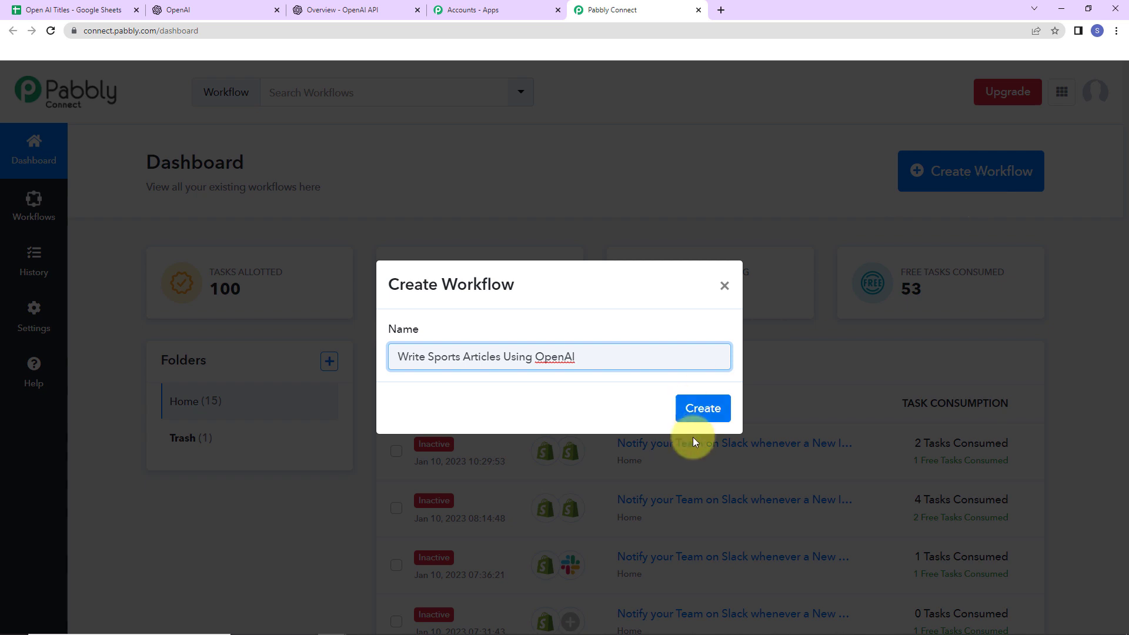
click(709, 410)
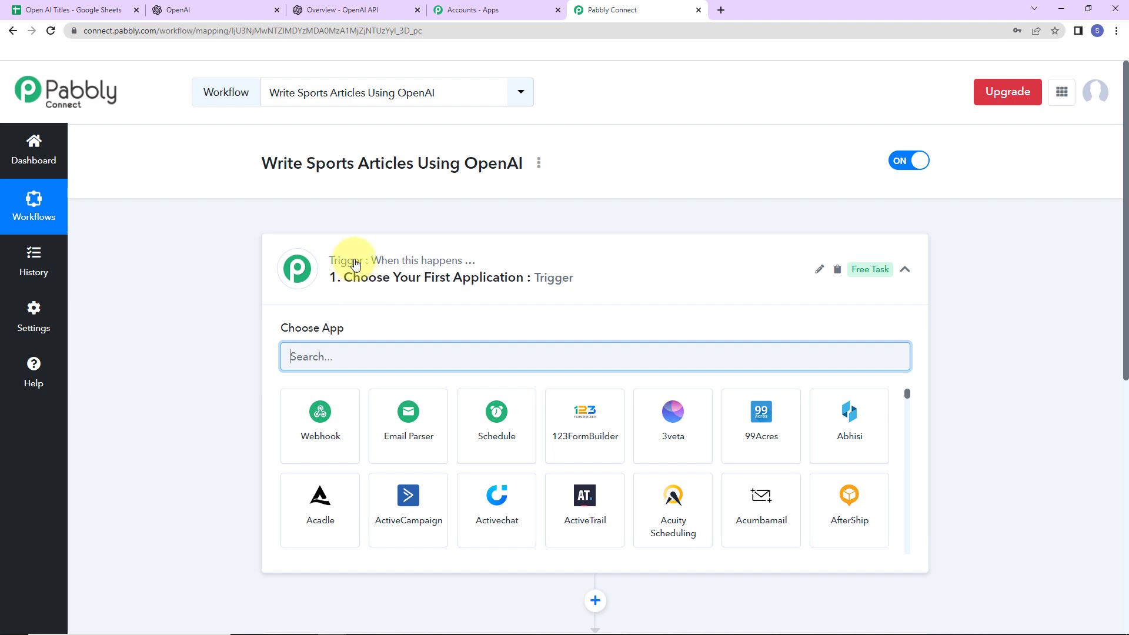
scroll(395, 346, down, 5)
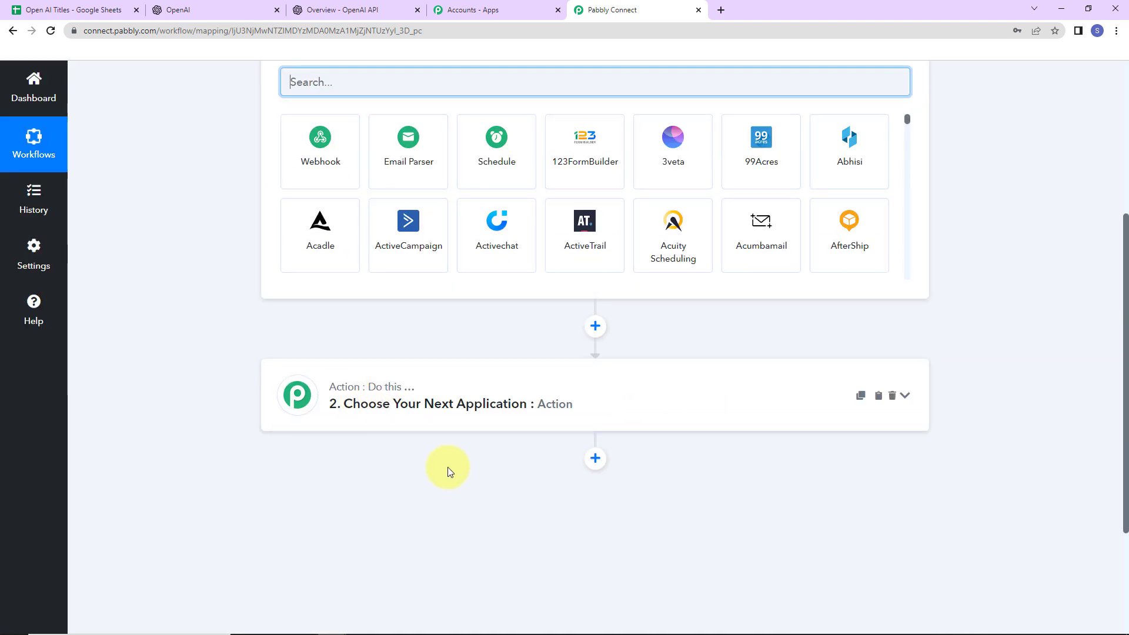
scroll(447, 467, up, 2)
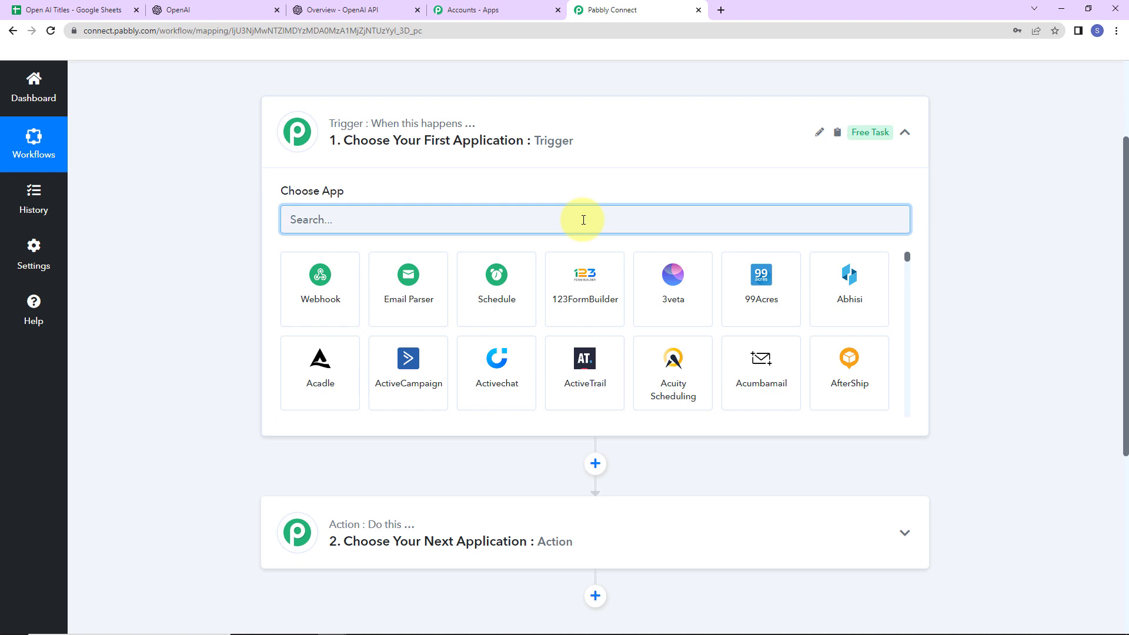
Step: Set the trigger app to Google Sheets with the New or Updated Spreadsheet Row event
text(google)
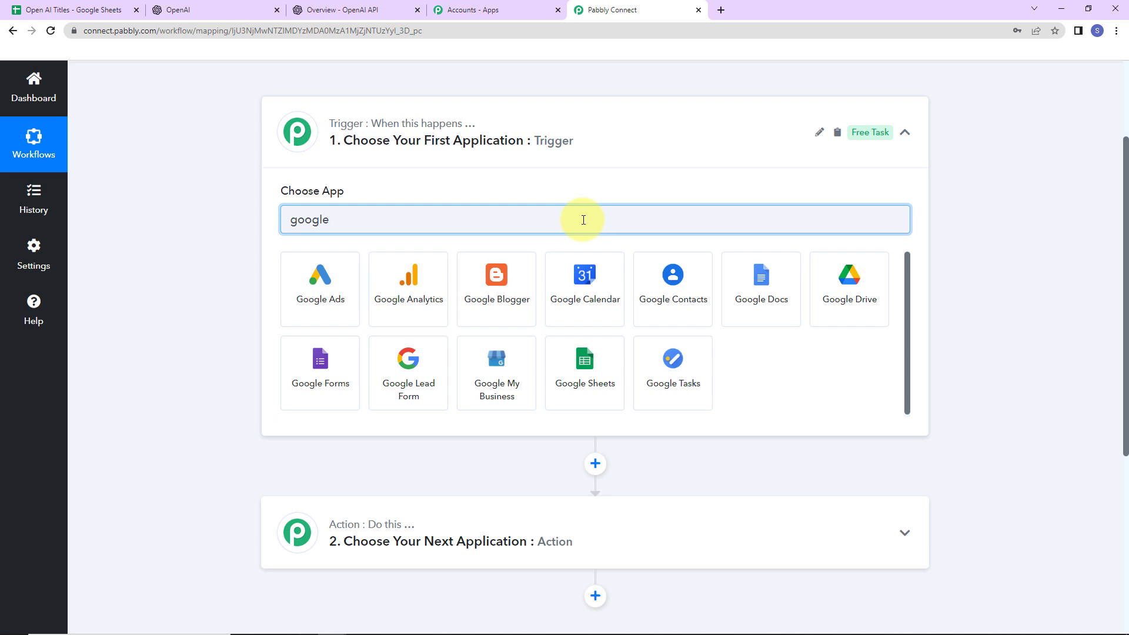
click(581, 359)
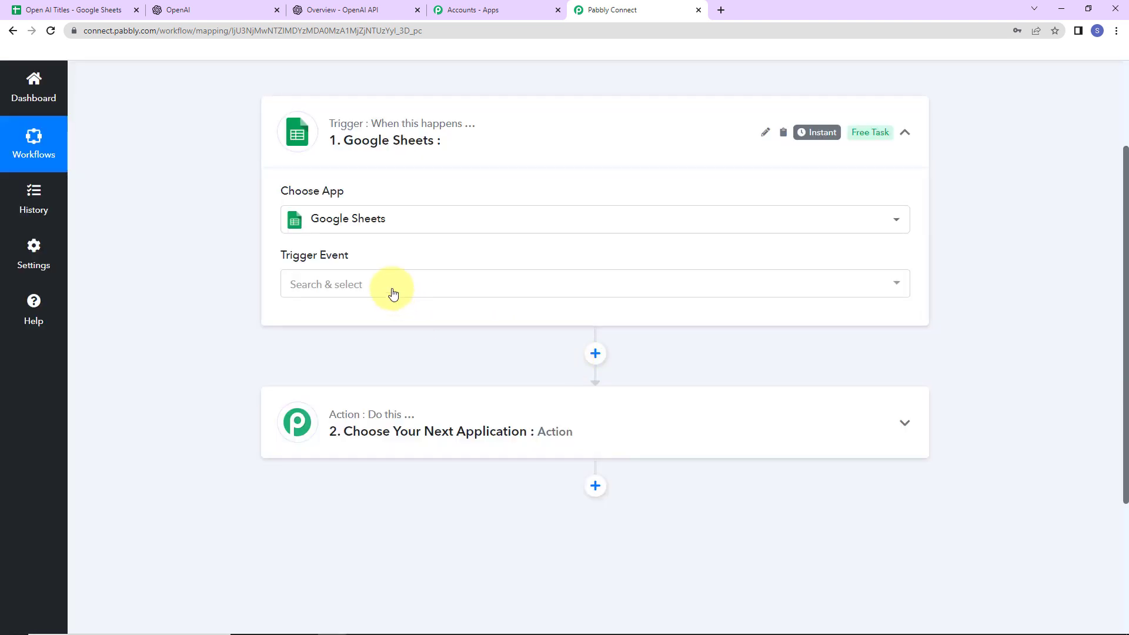
click(390, 287)
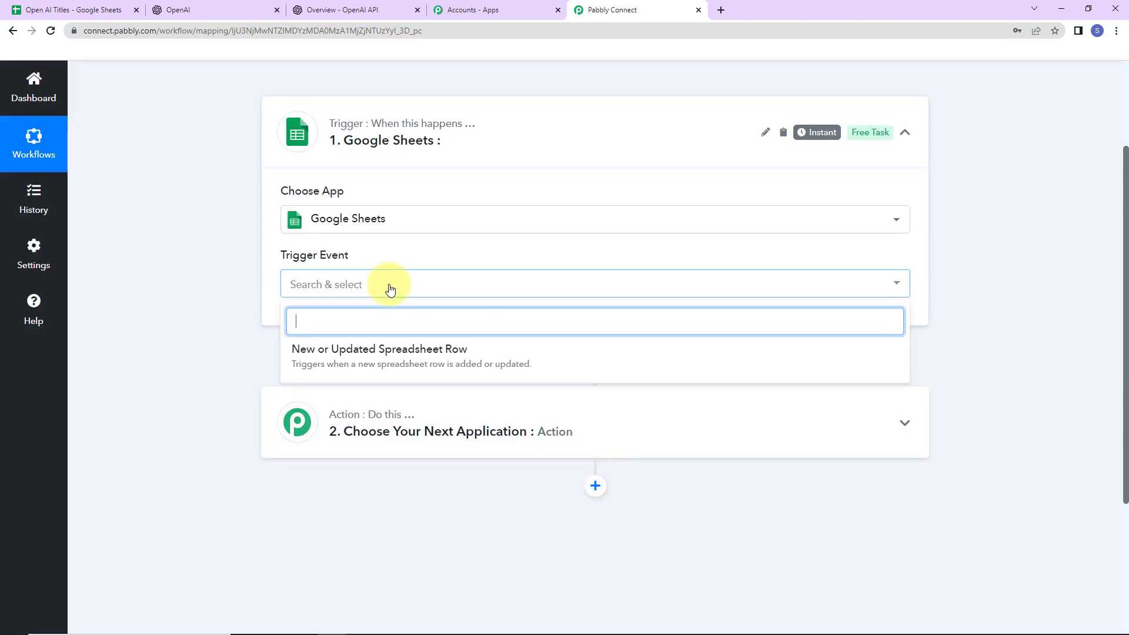
click(393, 356)
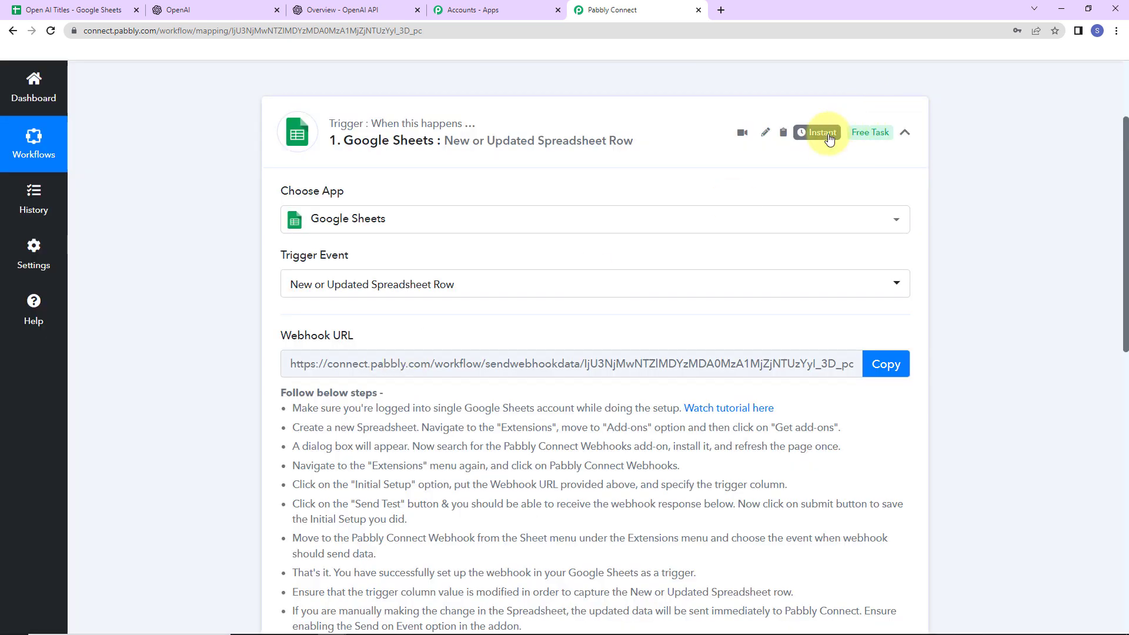
mouse_move(825, 136)
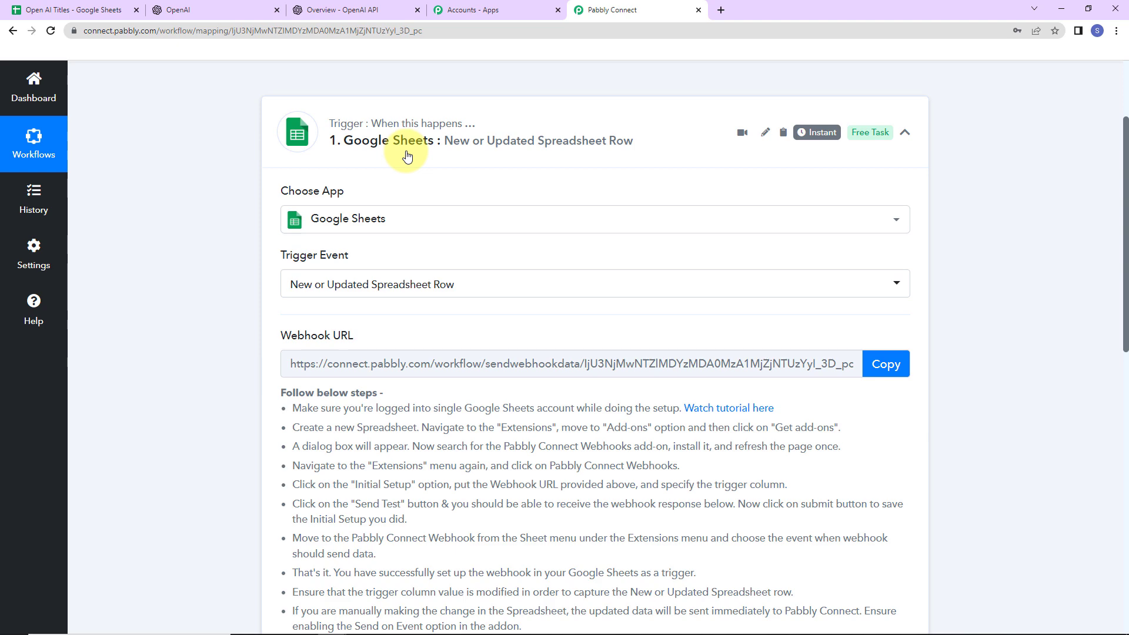
Step: Copy the trigger's webhook URL and switch to the Open AI Titles spreadsheet
scroll(537, 335, down, 2)
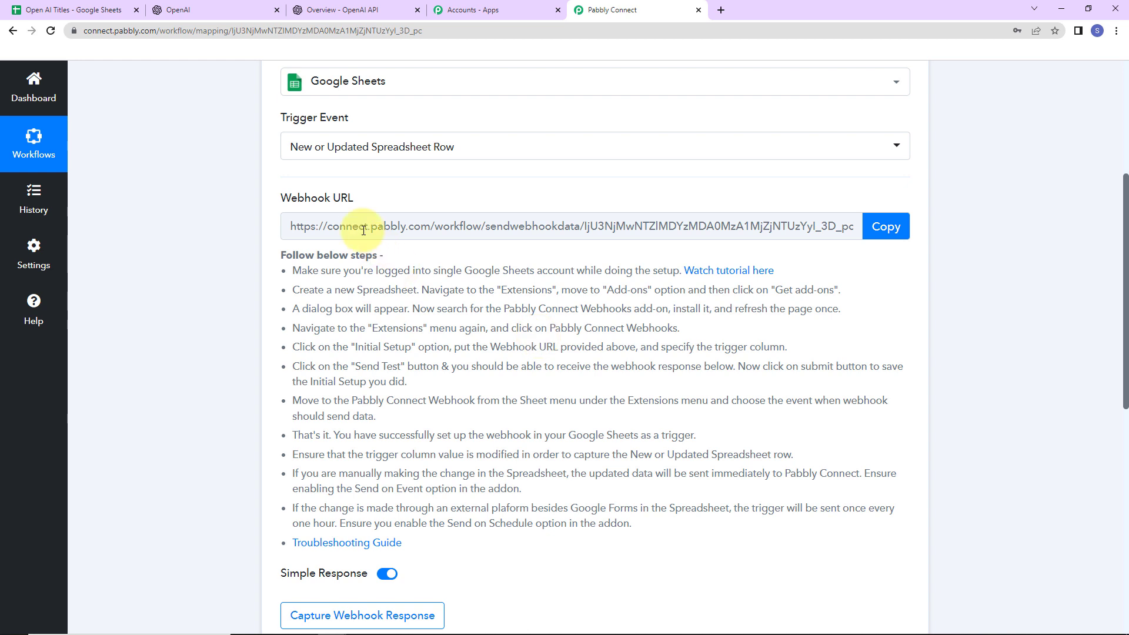
triple_click(286, 202)
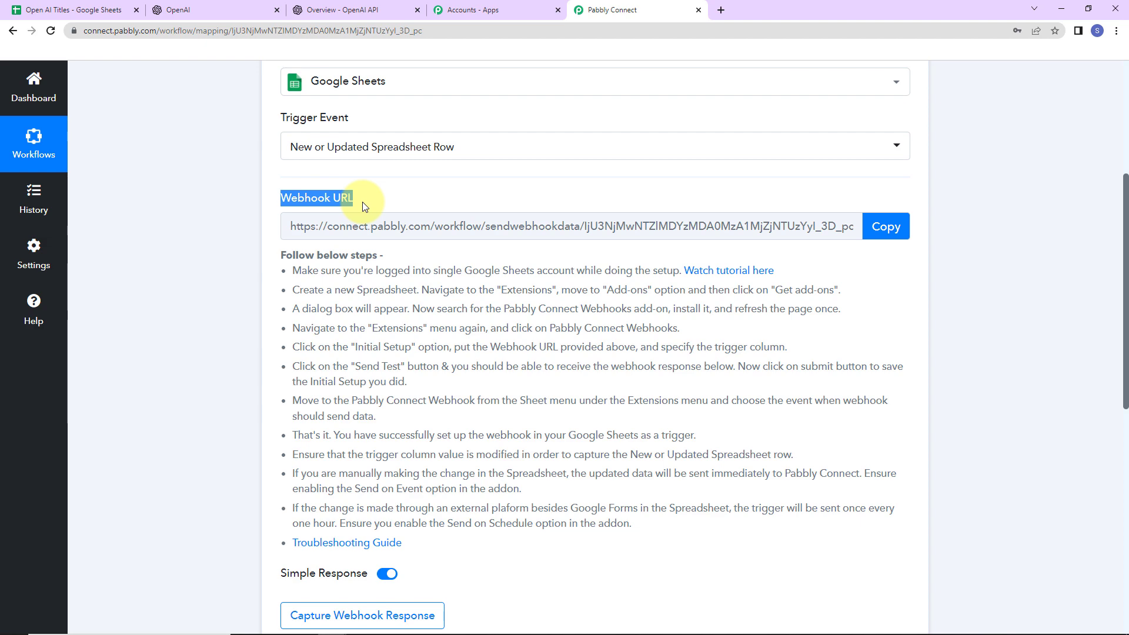
click(887, 230)
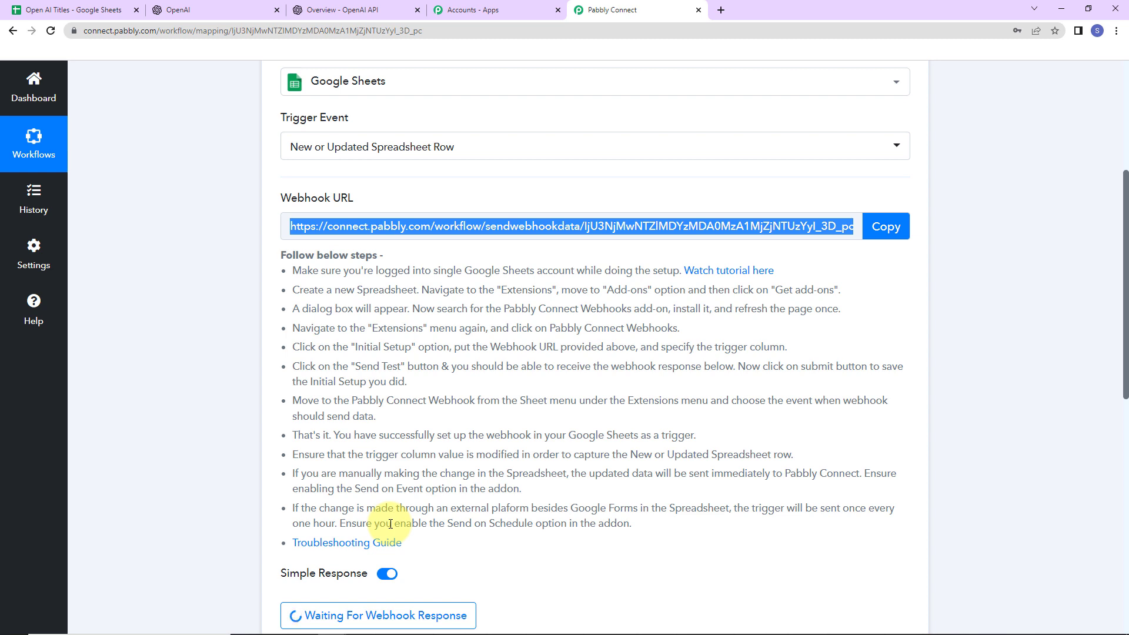
click(100, 9)
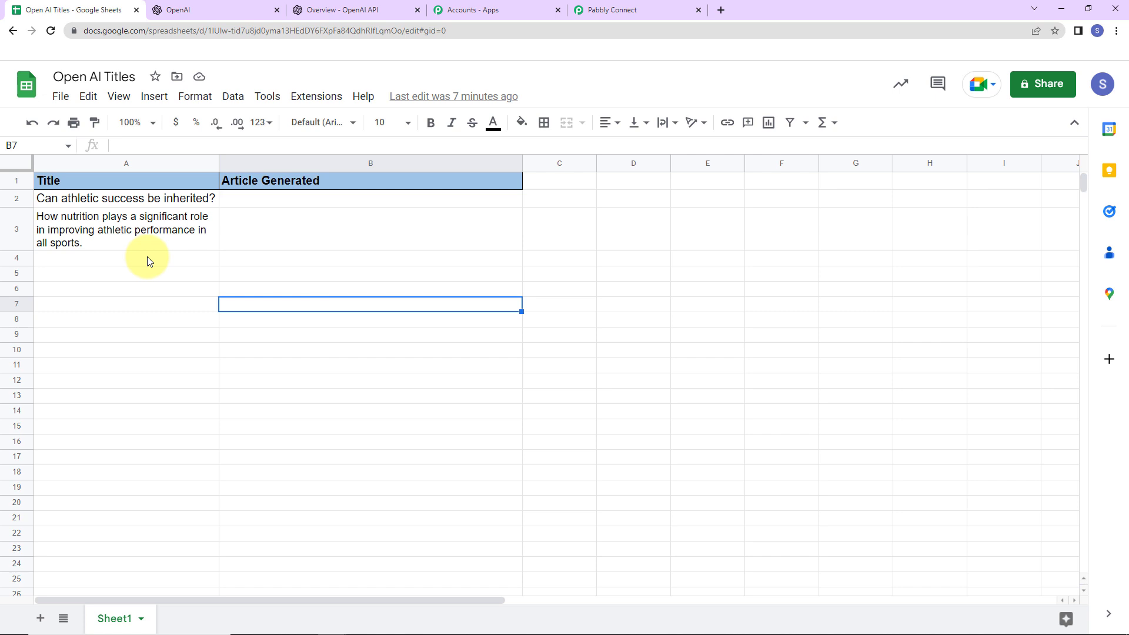
Step: Confirm the Pabbly Connect Webhooks add-on is installed from the Marketplace, then reload the sheet
click(311, 101)
mouse_move(343, 124)
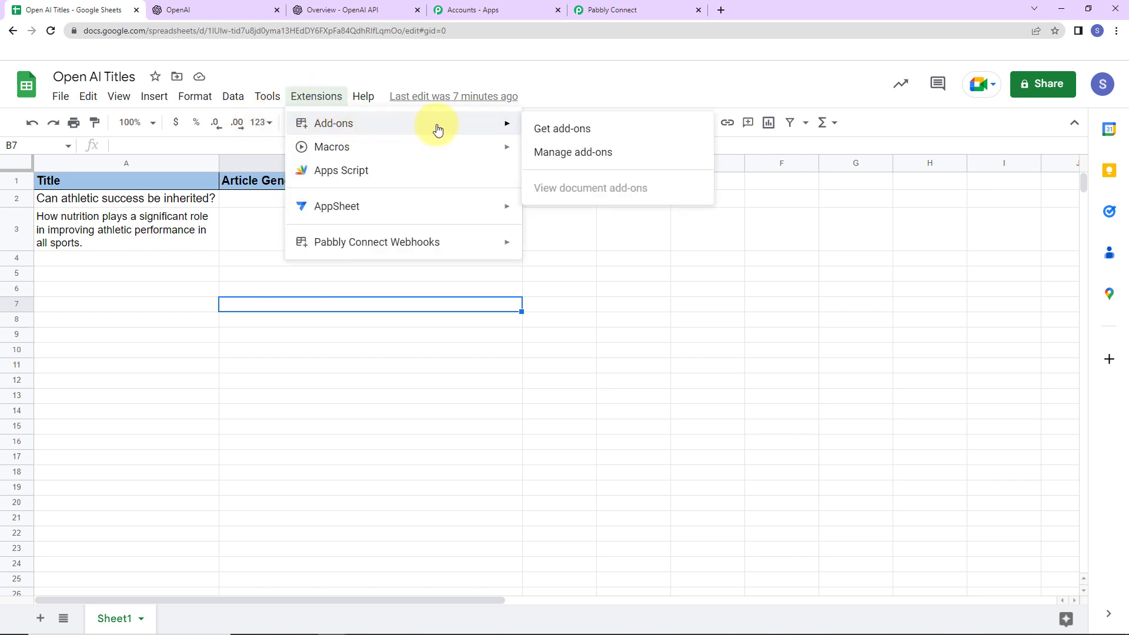
click(581, 134)
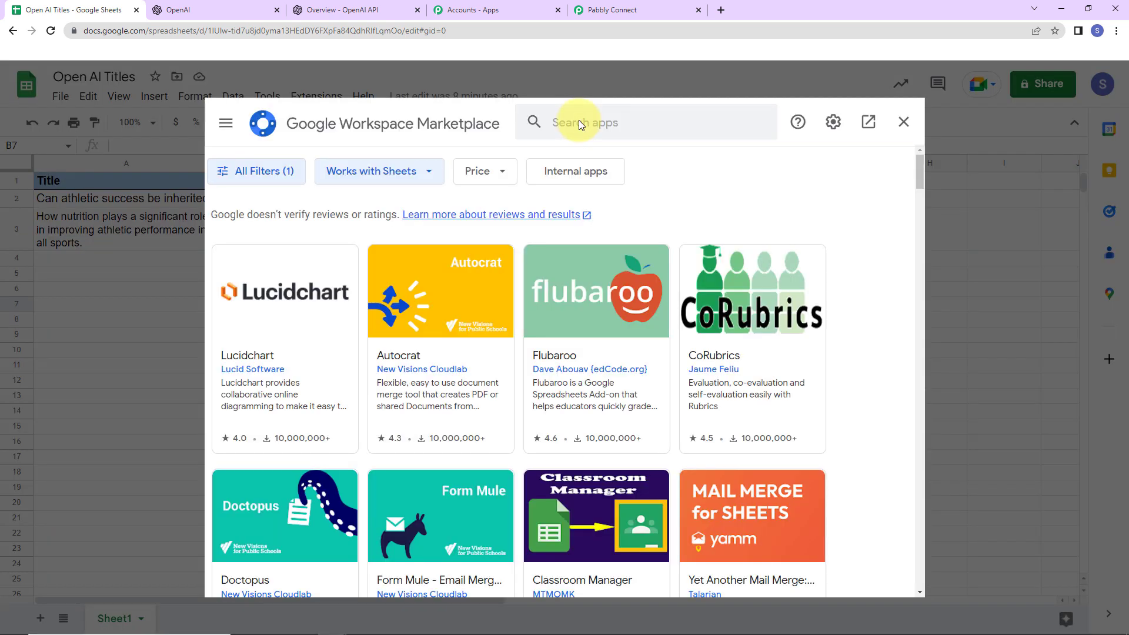
click(581, 123)
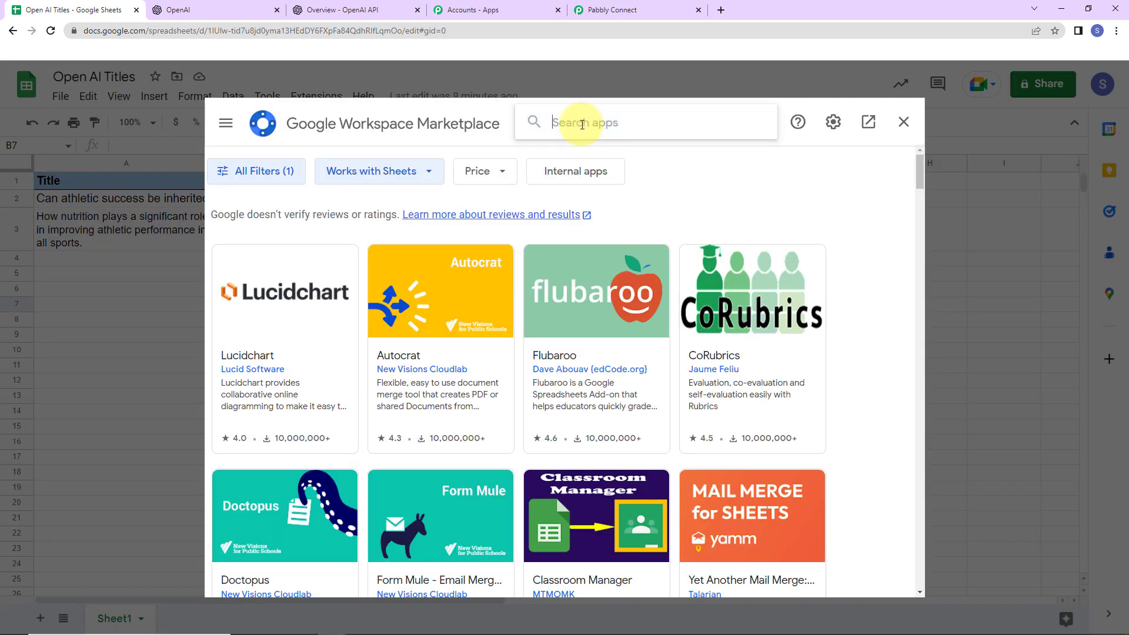
text(pa)
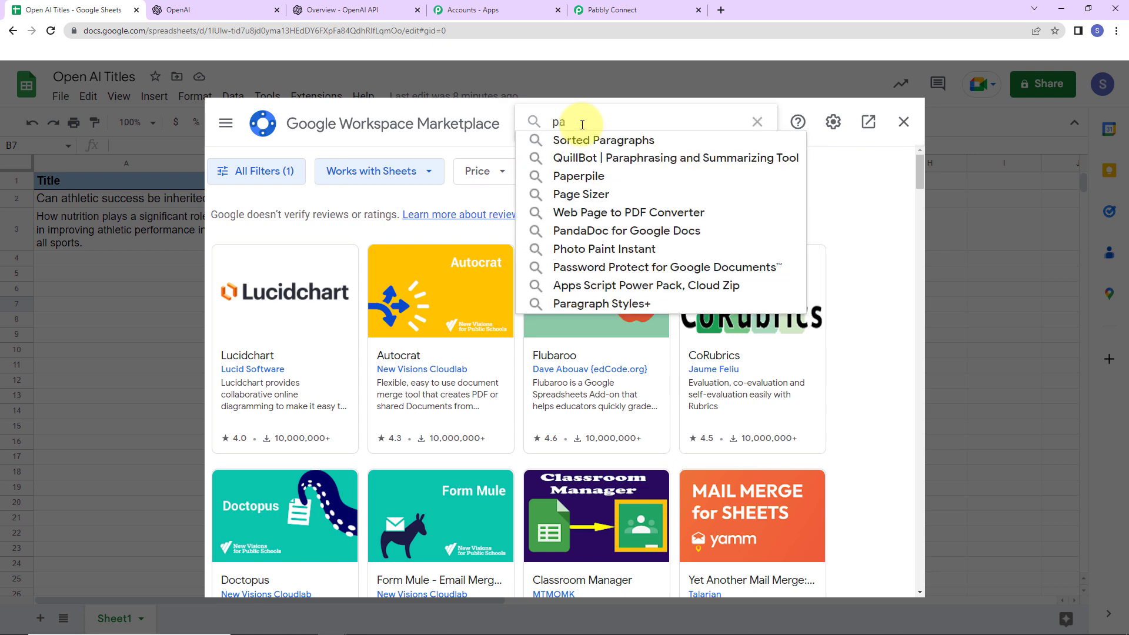
text(bb)
click(587, 141)
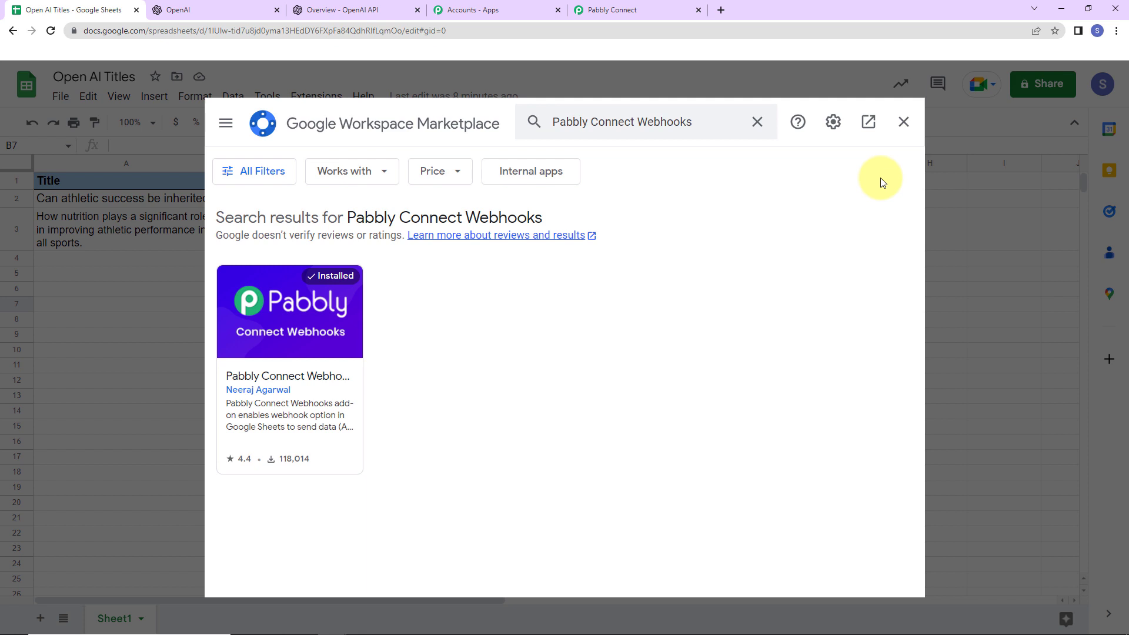
click(904, 123)
click(50, 30)
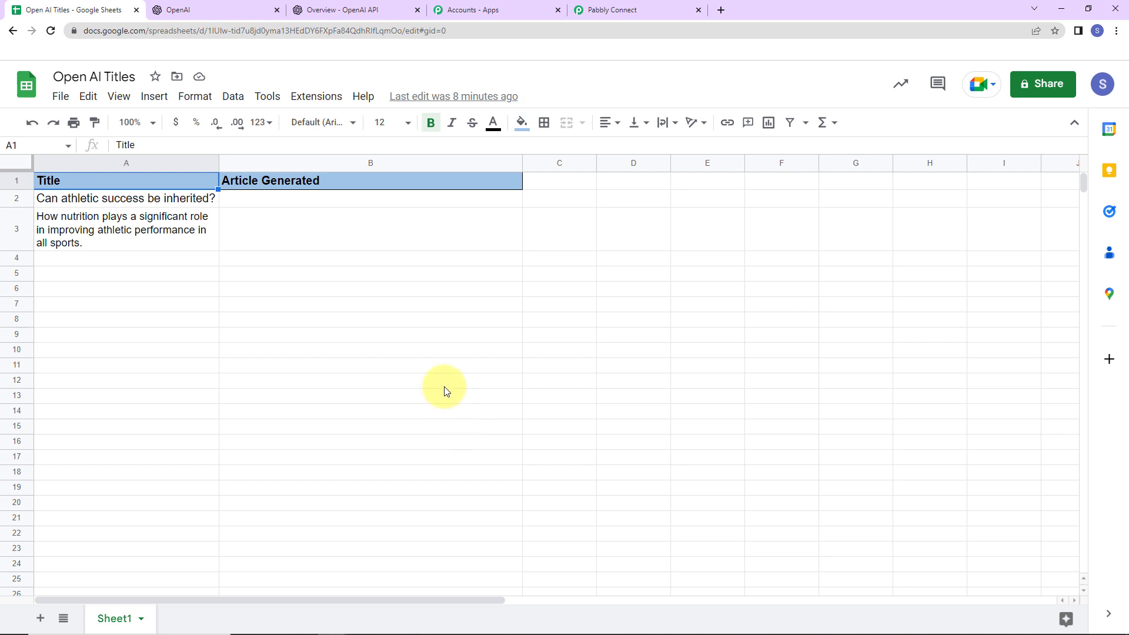
Step: Paste the copied Pabbly webhook URL into the add-on's Initial Setup
click(323, 101)
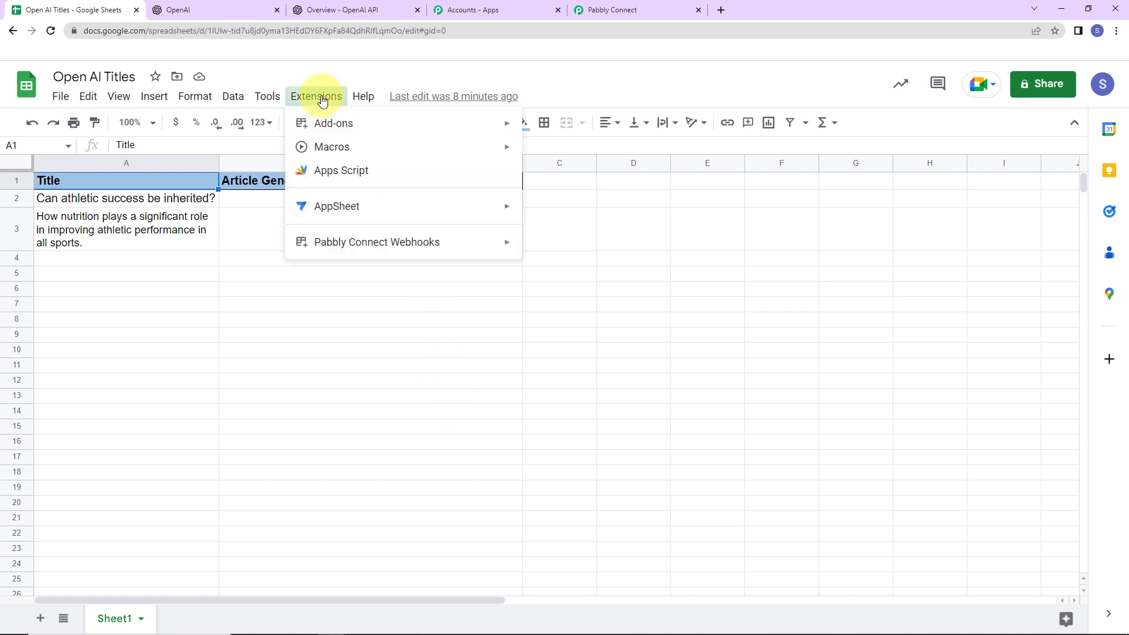
mouse_move(342, 244)
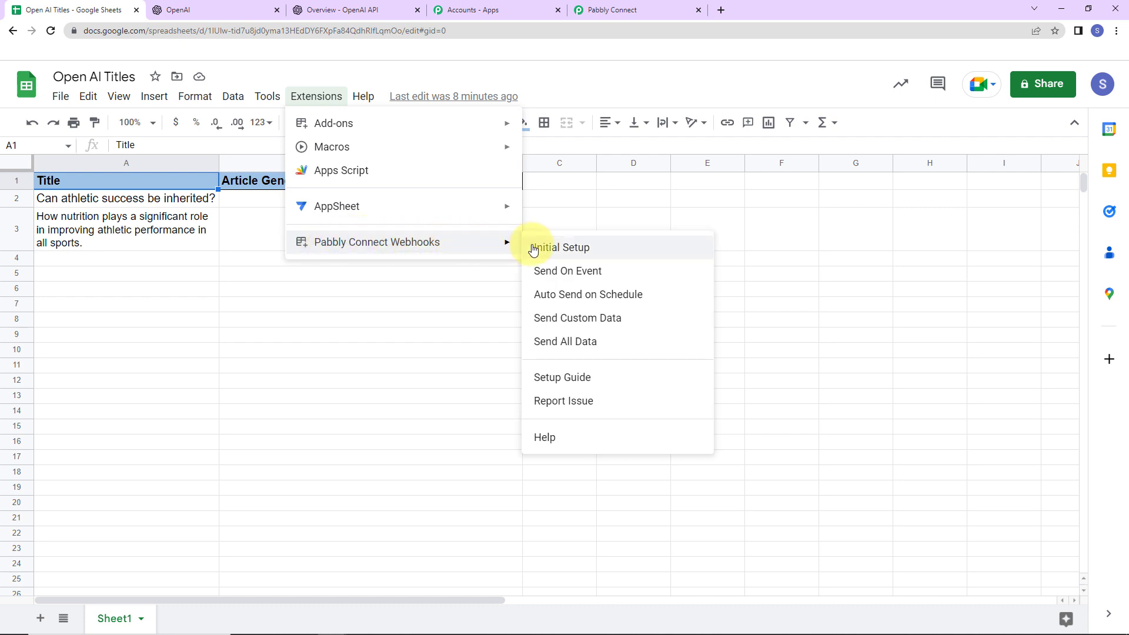
click(629, 252)
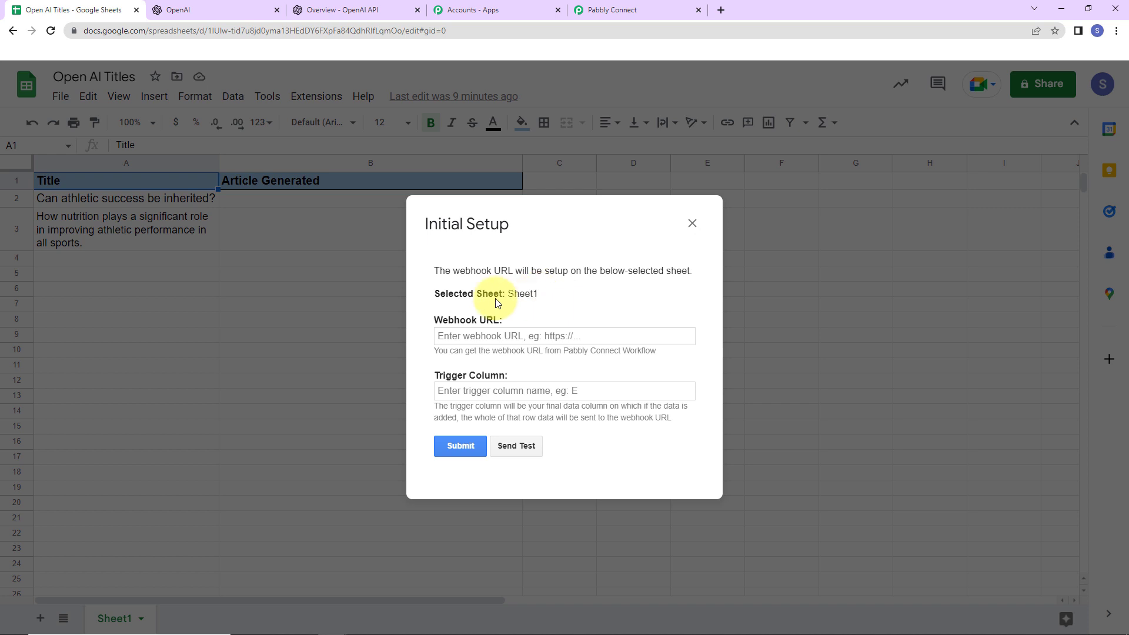
click(481, 335)
key(ctrl+v)
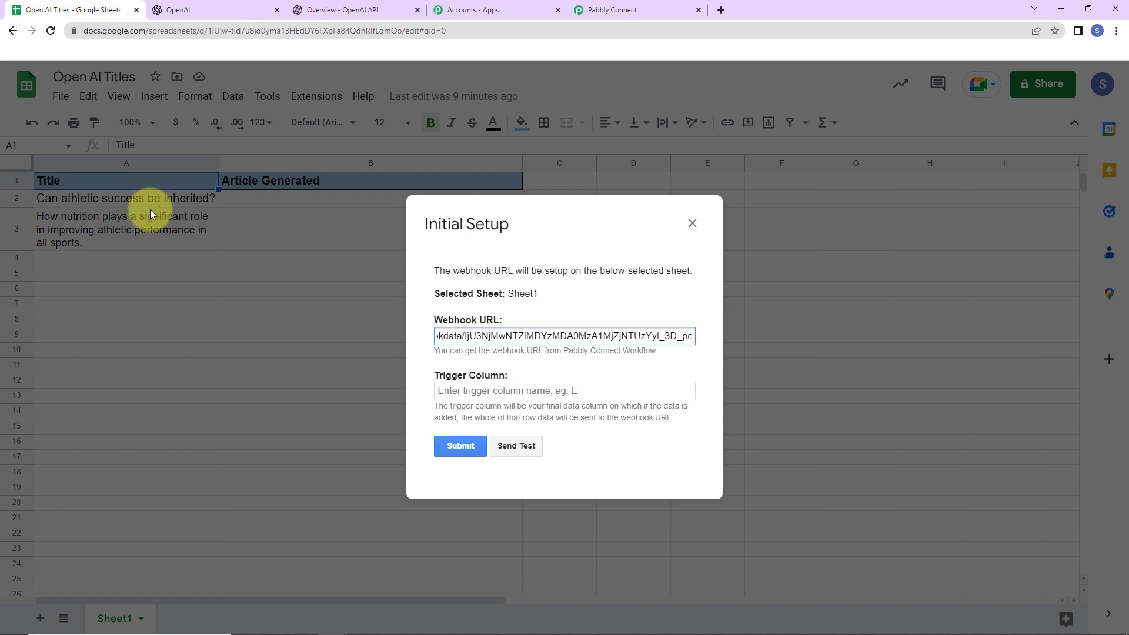
Step: Set trigger column A, send a test row, and submit the webhook setup
click(489, 391)
text(A)
click(511, 446)
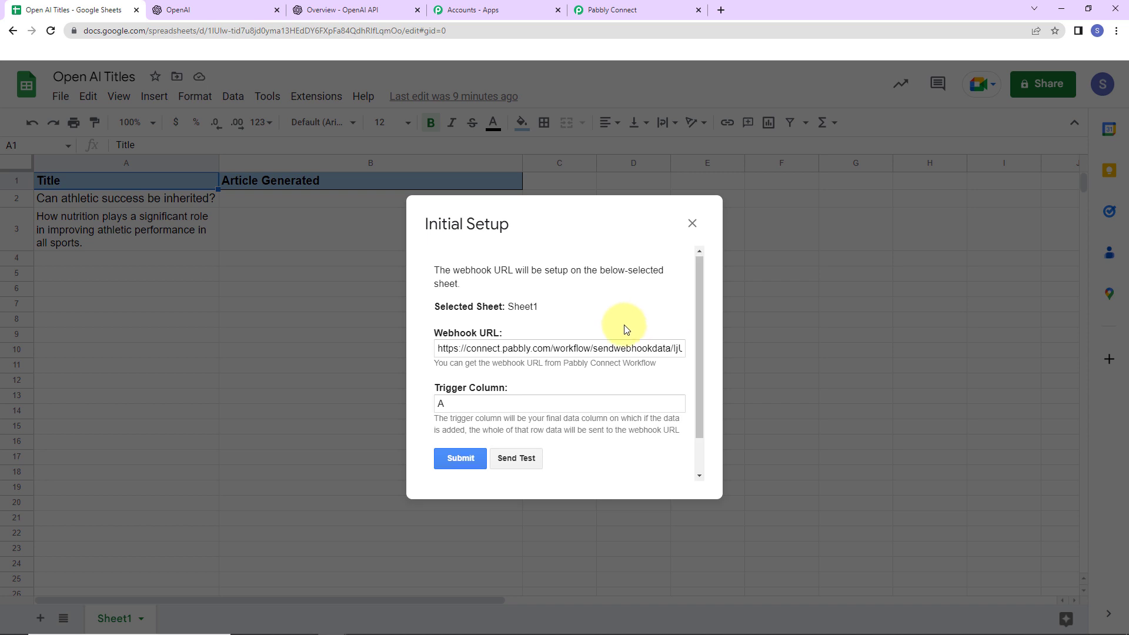
scroll(626, 330, down, 1)
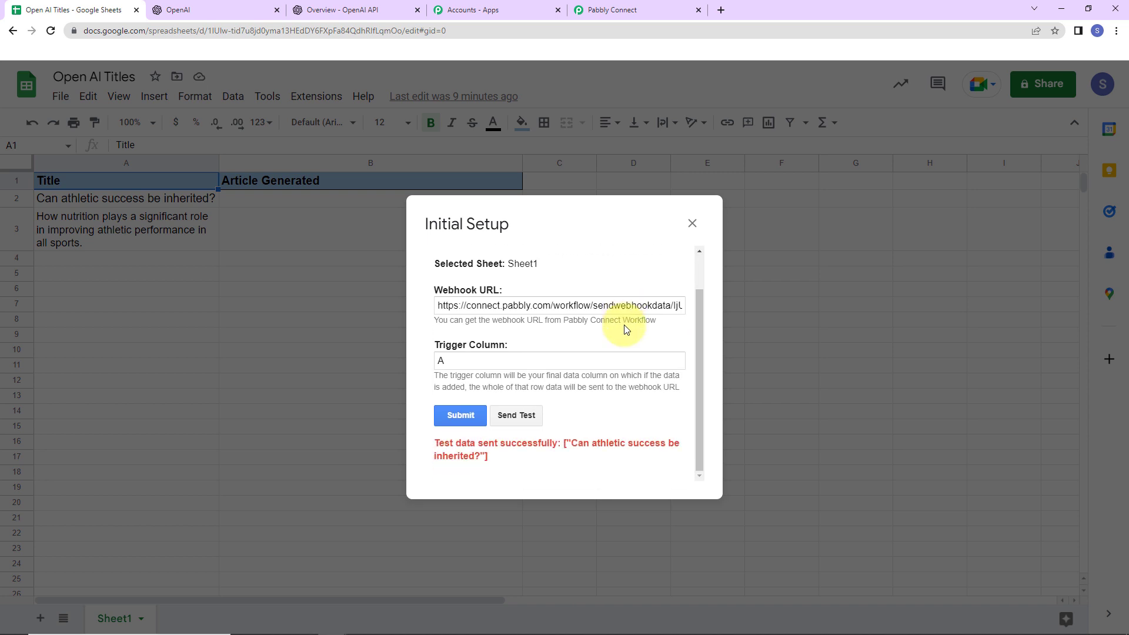
click(460, 415)
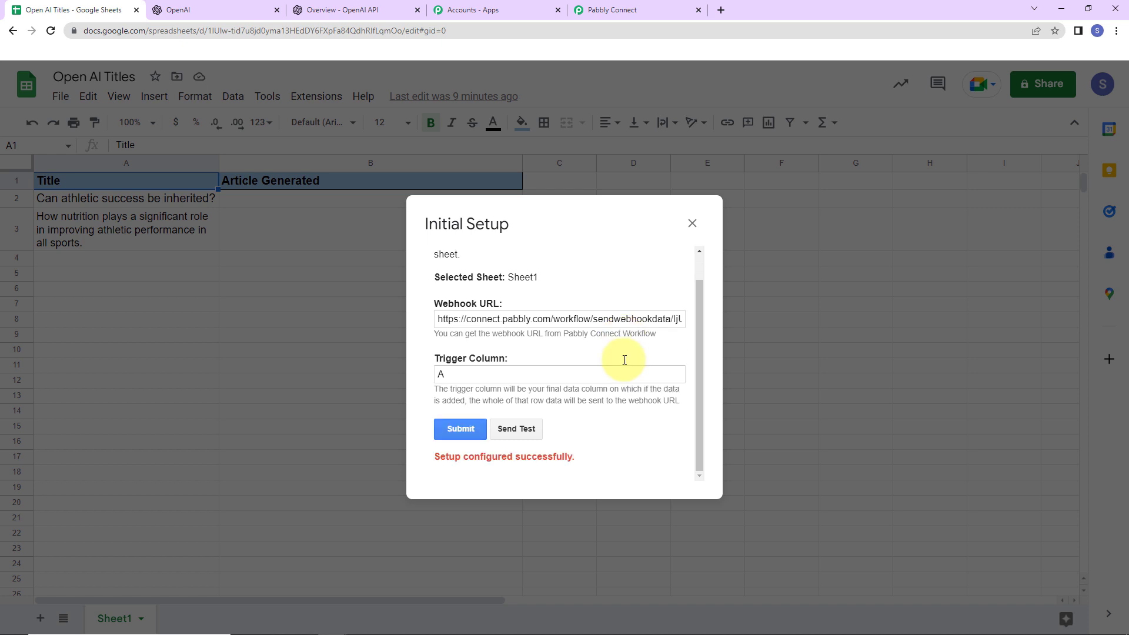
click(692, 224)
click(316, 96)
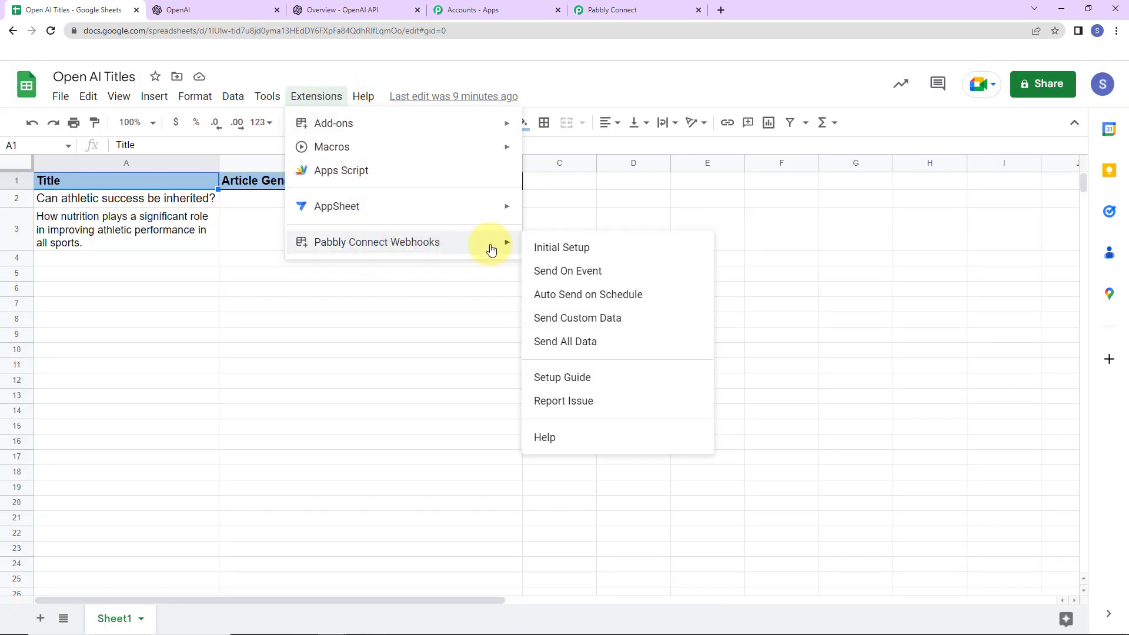
Step: Enable Send On Event for the webhook, verify the tick, and return to Pabbly Connect
click(606, 275)
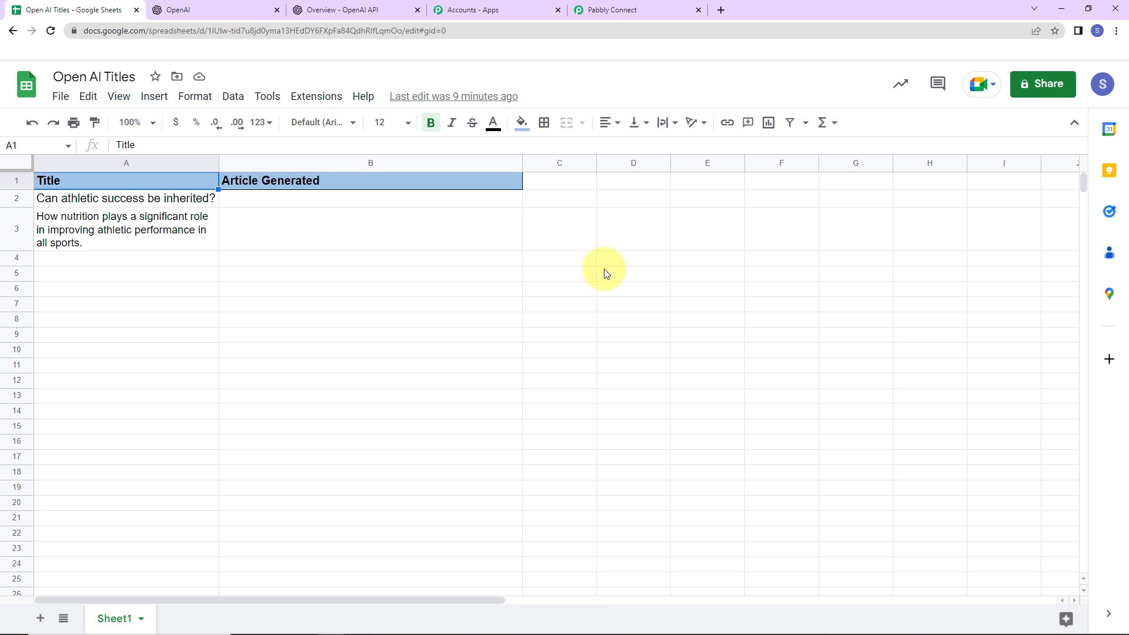
click(305, 96)
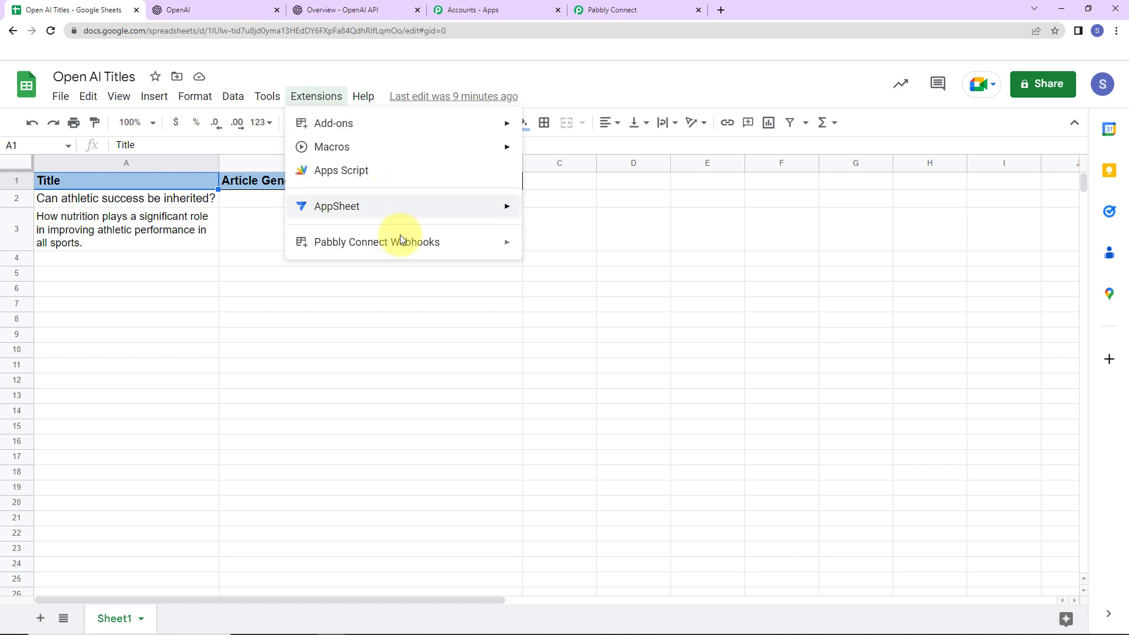
mouse_move(414, 249)
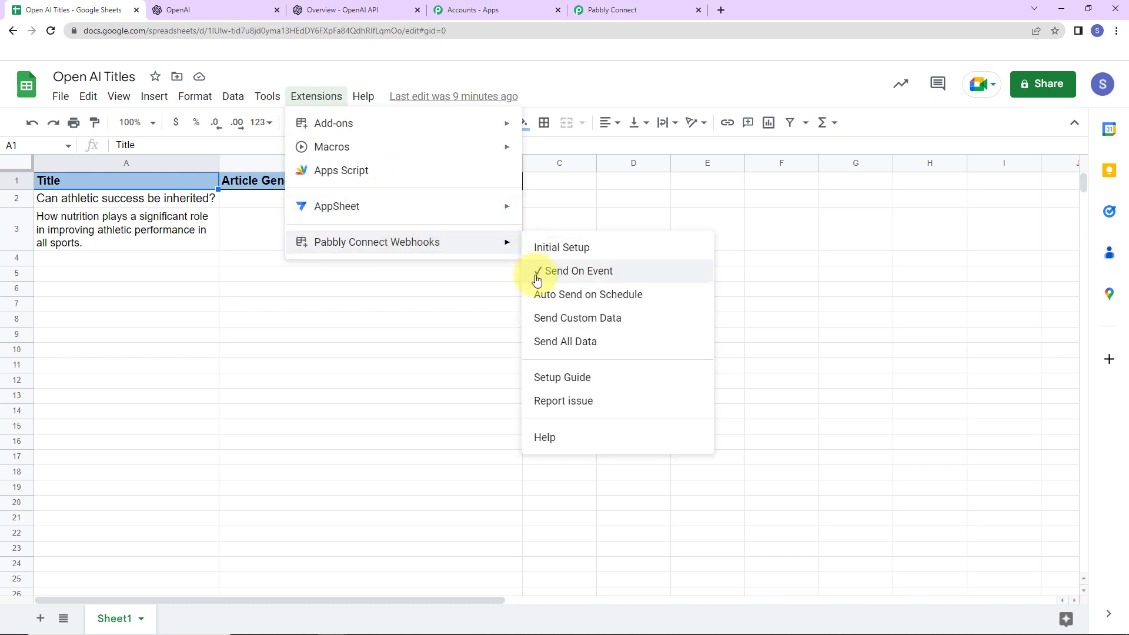
click(485, 291)
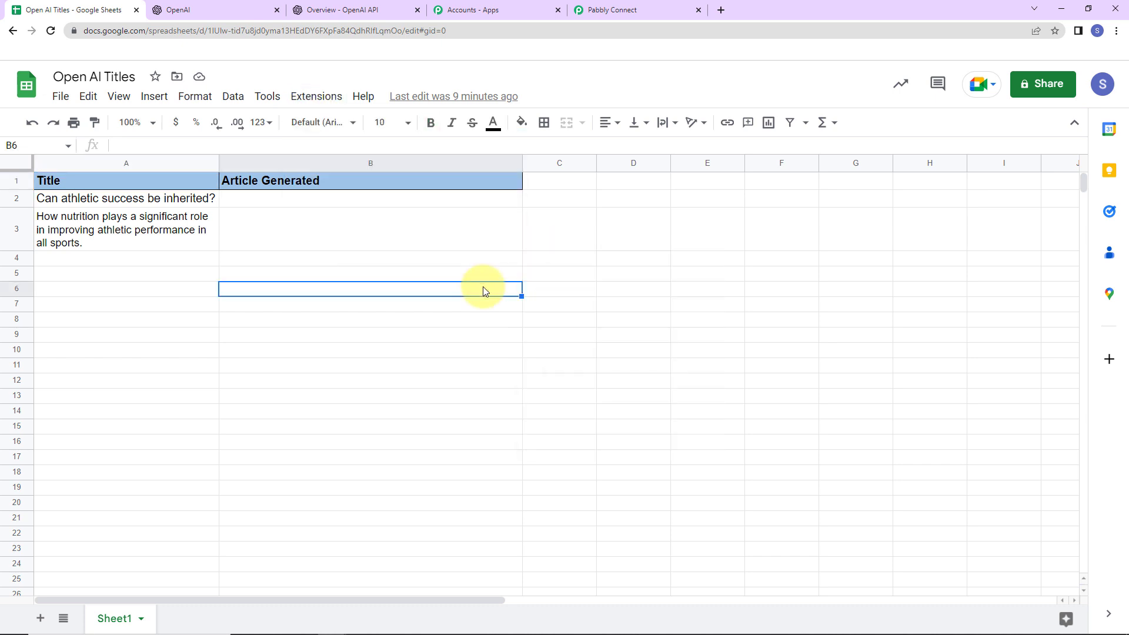
click(647, 10)
scroll(983, 262, down, 9)
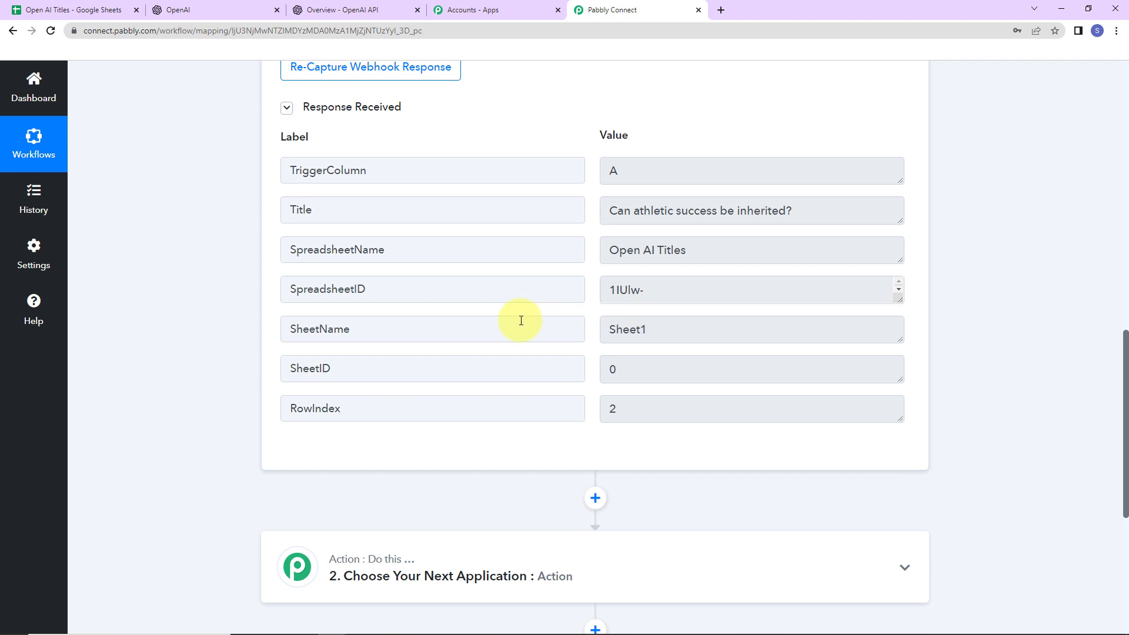
Step: Review the captured Title value in the trigger's webhook response
scroll(716, 338, down, 2)
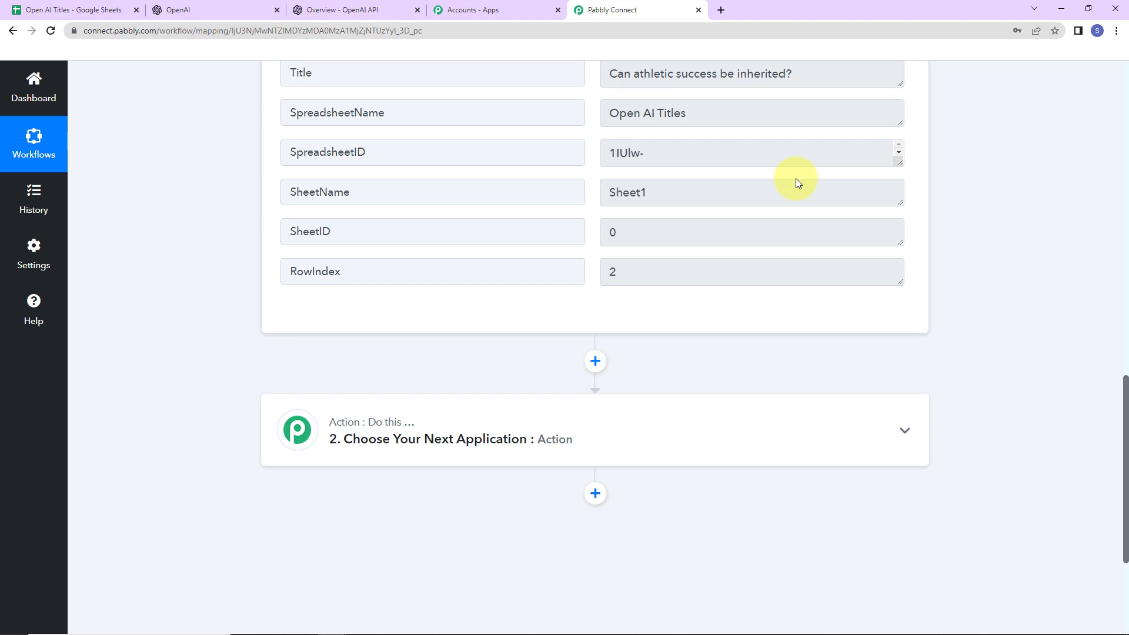
drag(610, 73, 794, 72)
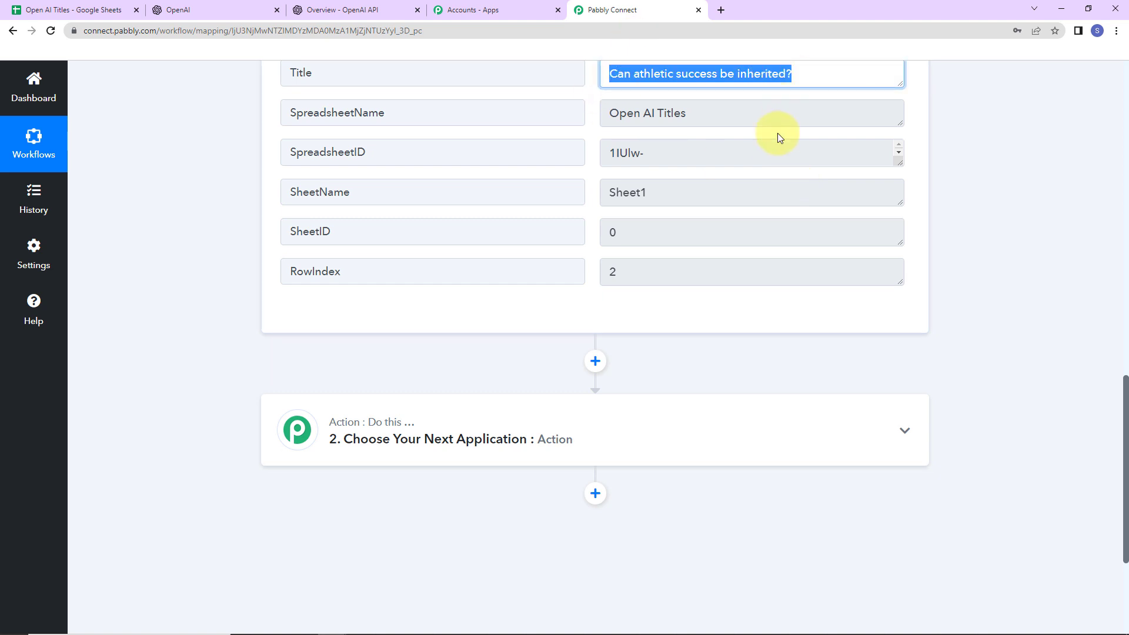
scroll(559, 241, down, 2)
Step: Set step 2 to OpenAI with the Generate Content action and begin connecting an account
click(493, 294)
click(484, 382)
text(open)
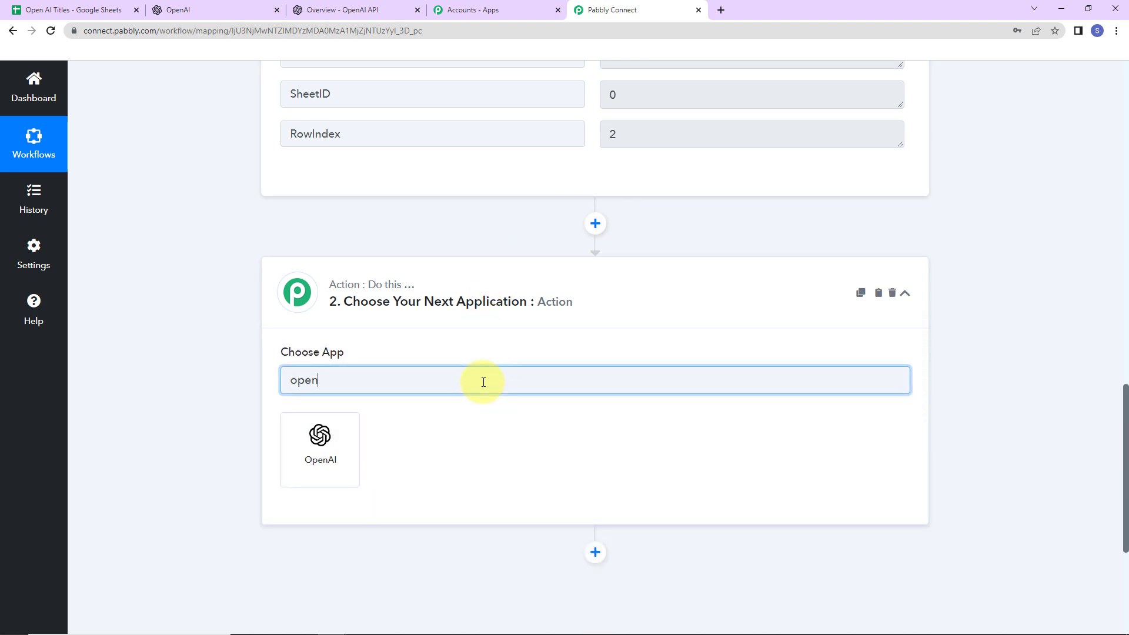
click(338, 450)
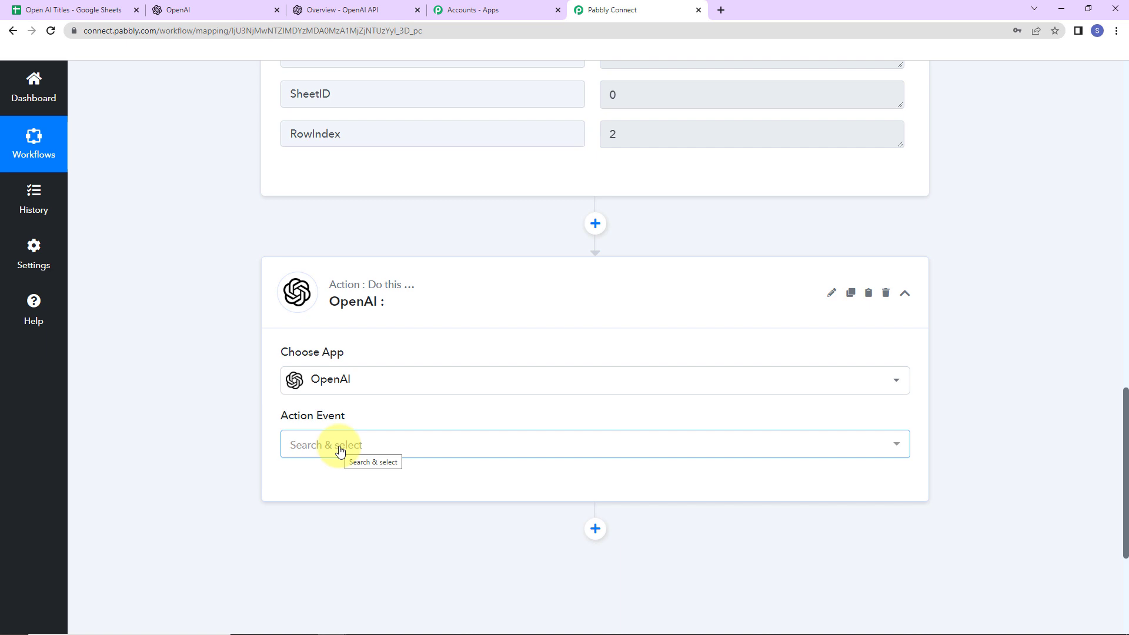
click(305, 445)
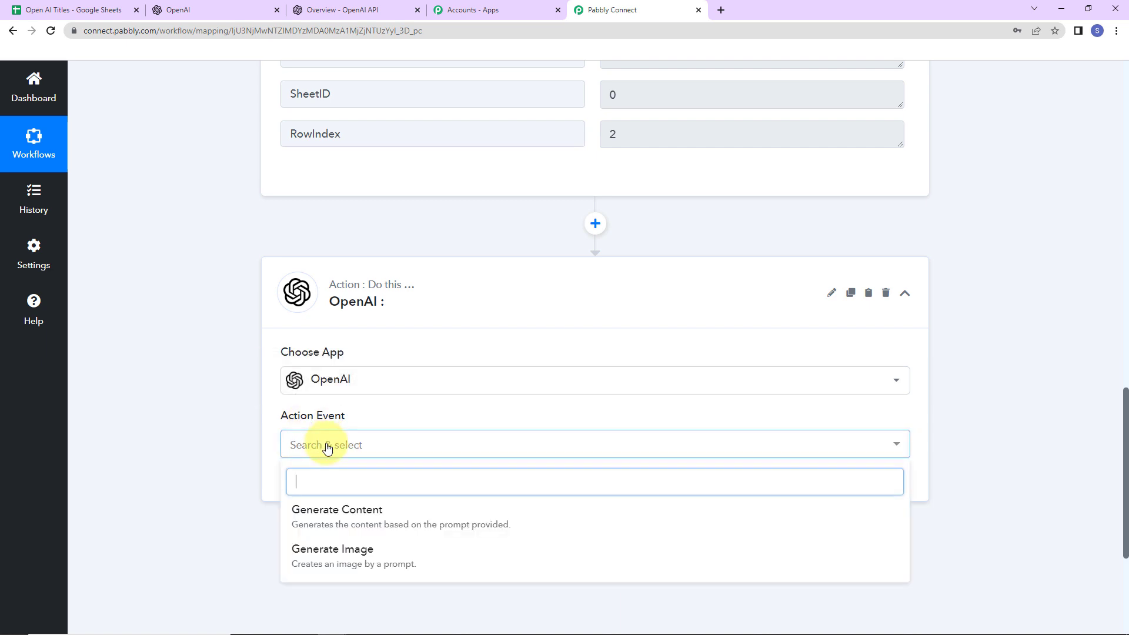
click(329, 510)
click(314, 489)
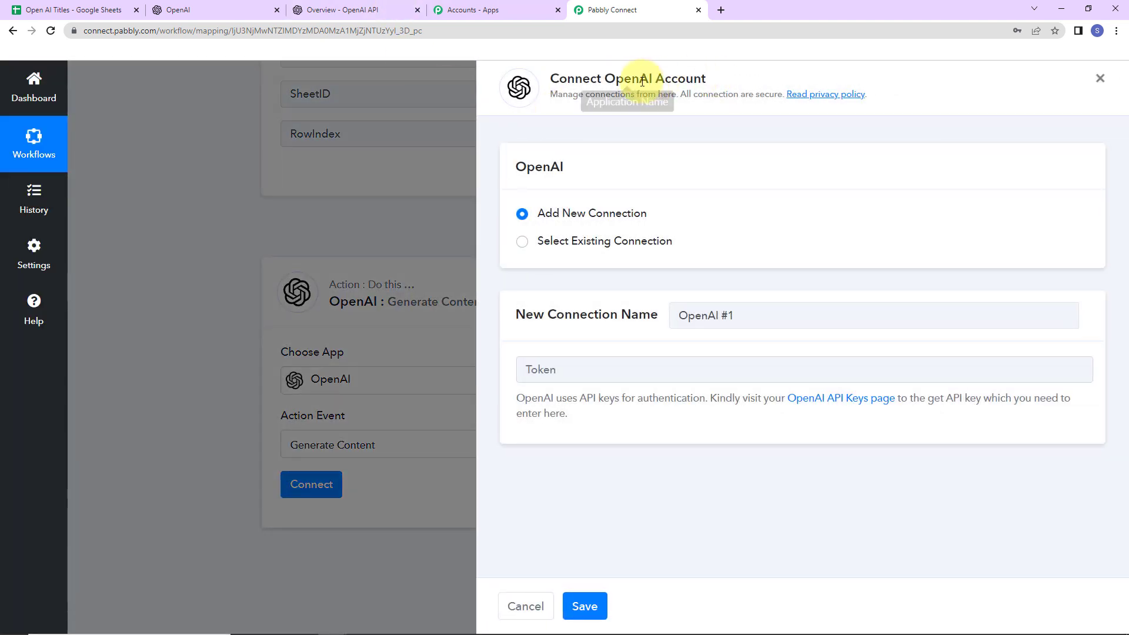
Step: Open the OpenAI API Keys page from the Connect OpenAI Account panel
drag(612, 77, 743, 79)
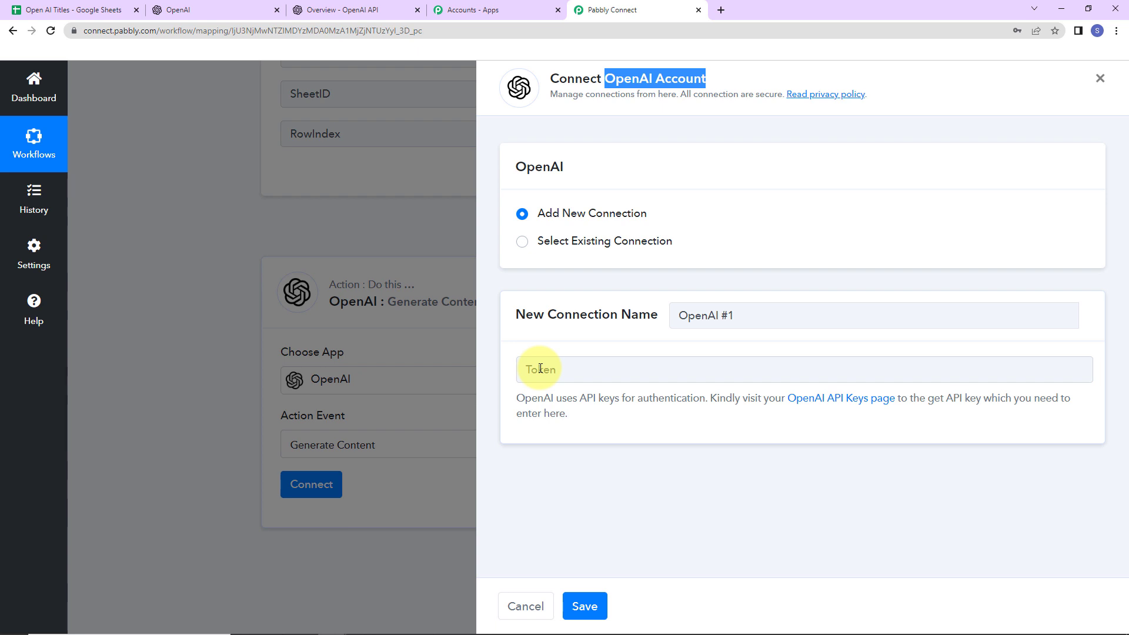
click(850, 402)
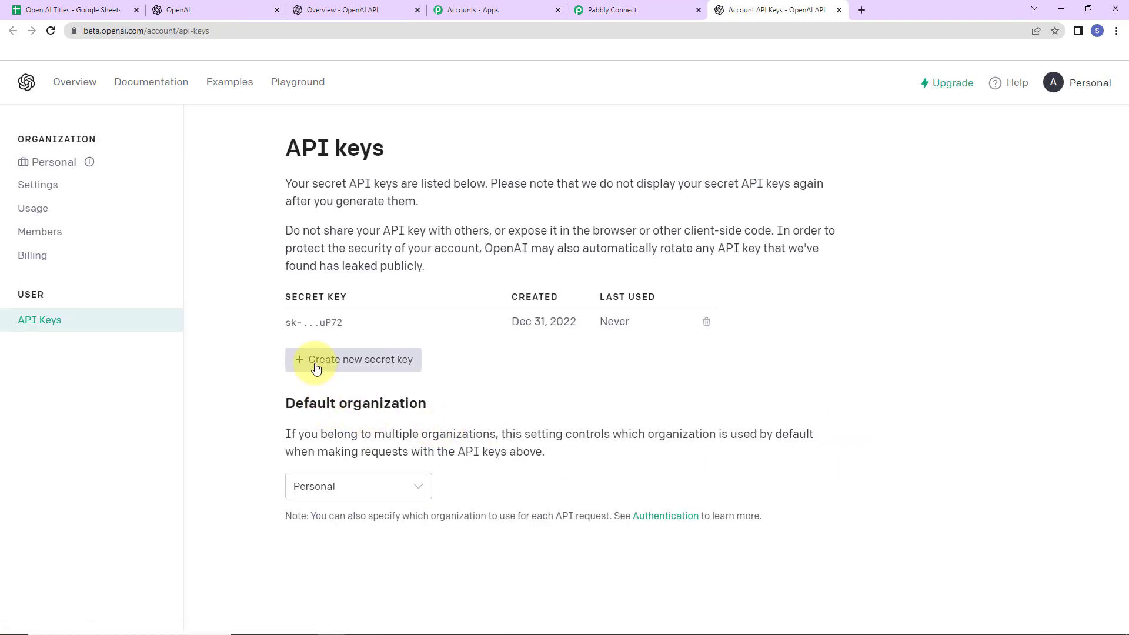
Step: Generate a new OpenAI secret key and copy it to the clipboard
click(376, 364)
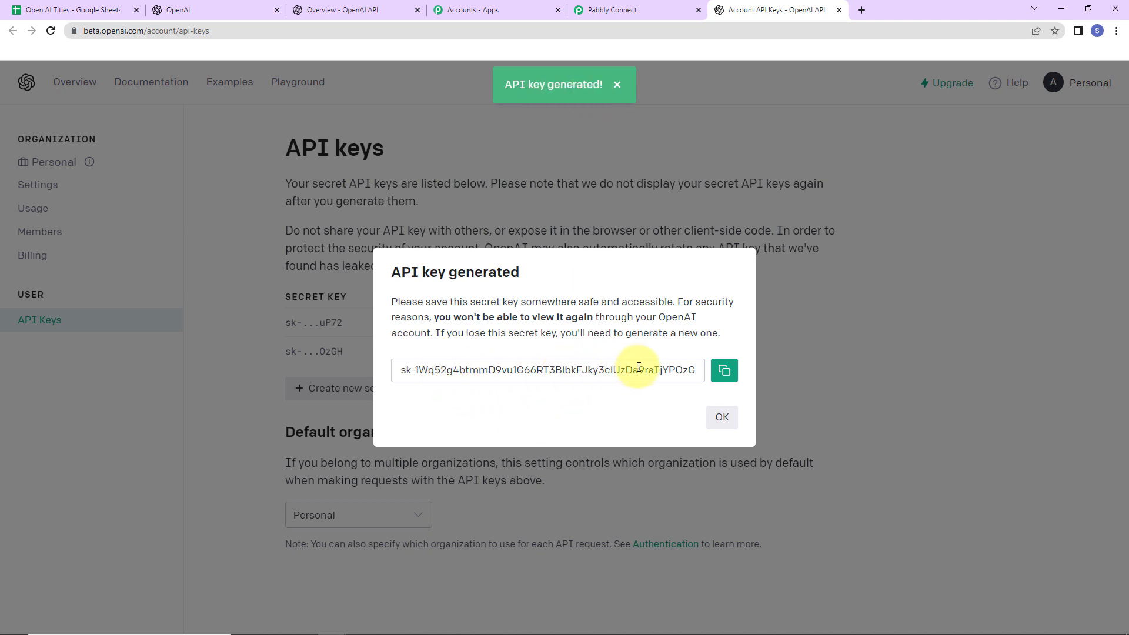
click(724, 371)
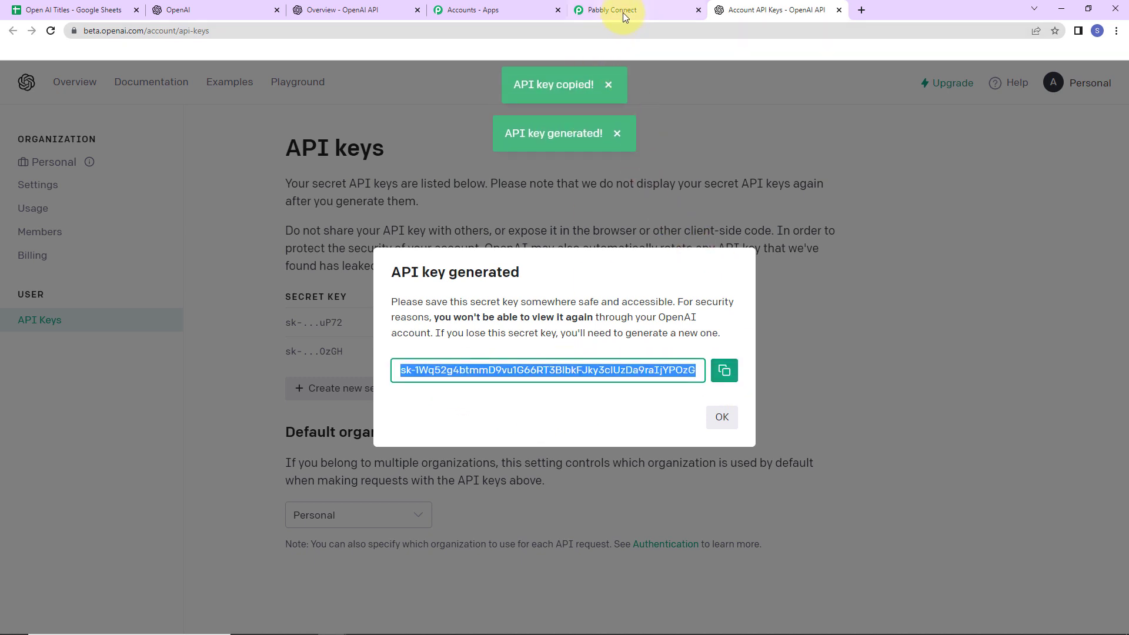
Step: Connect the OpenAI step in Pabbly by pasting the new API key as the Token and saving
click(622, 12)
click(731, 370)
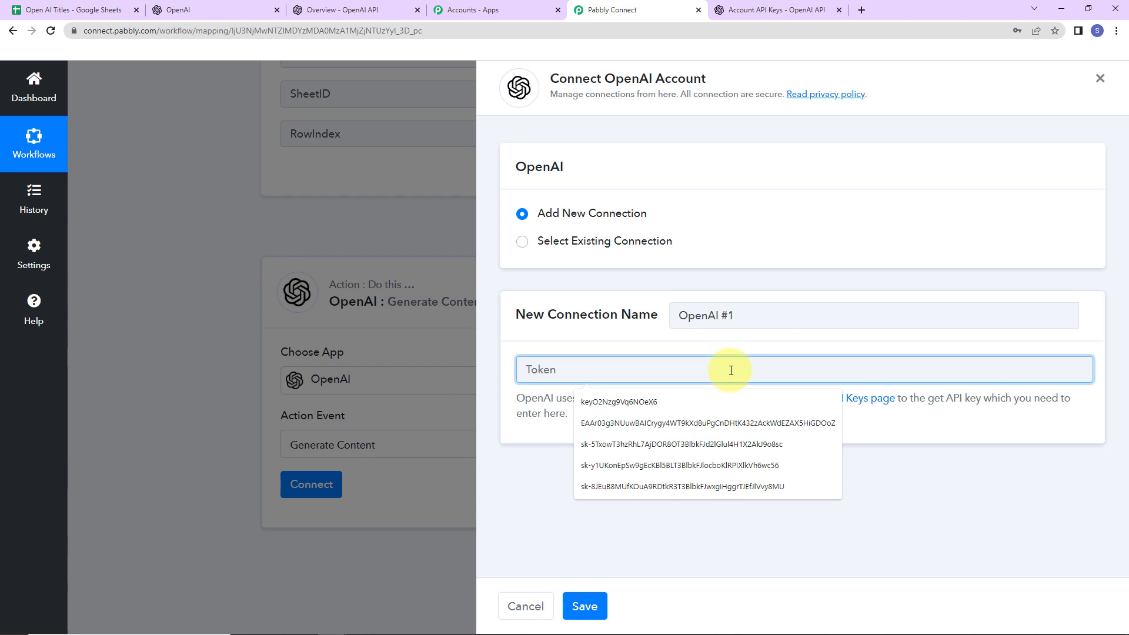
key(ctrl+v)
click(585, 607)
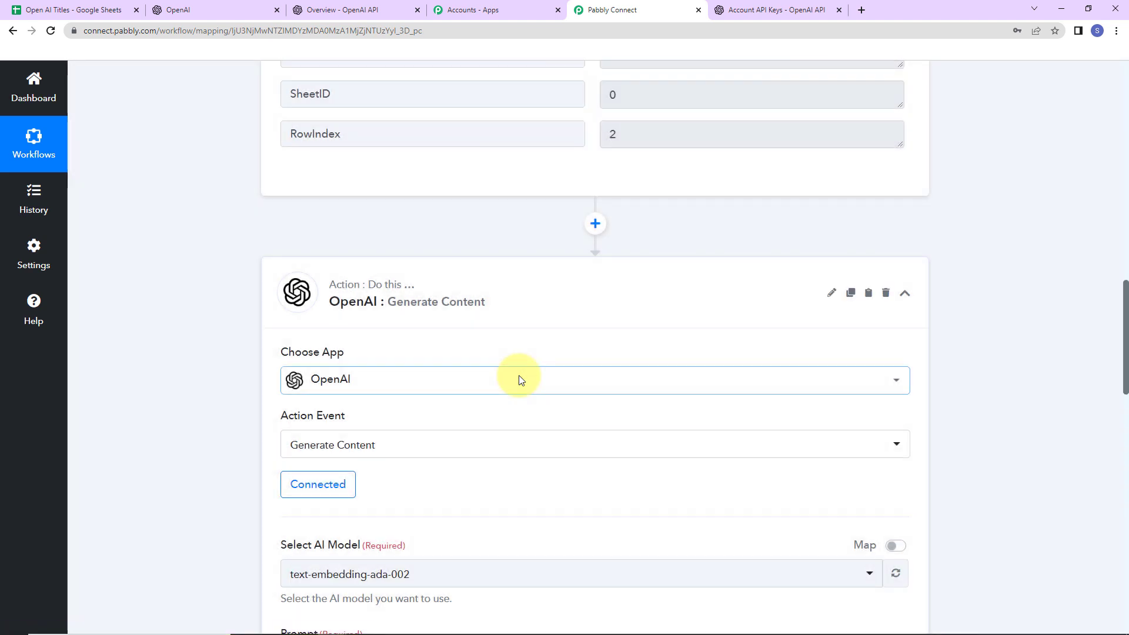
scroll(520, 379, down, 7)
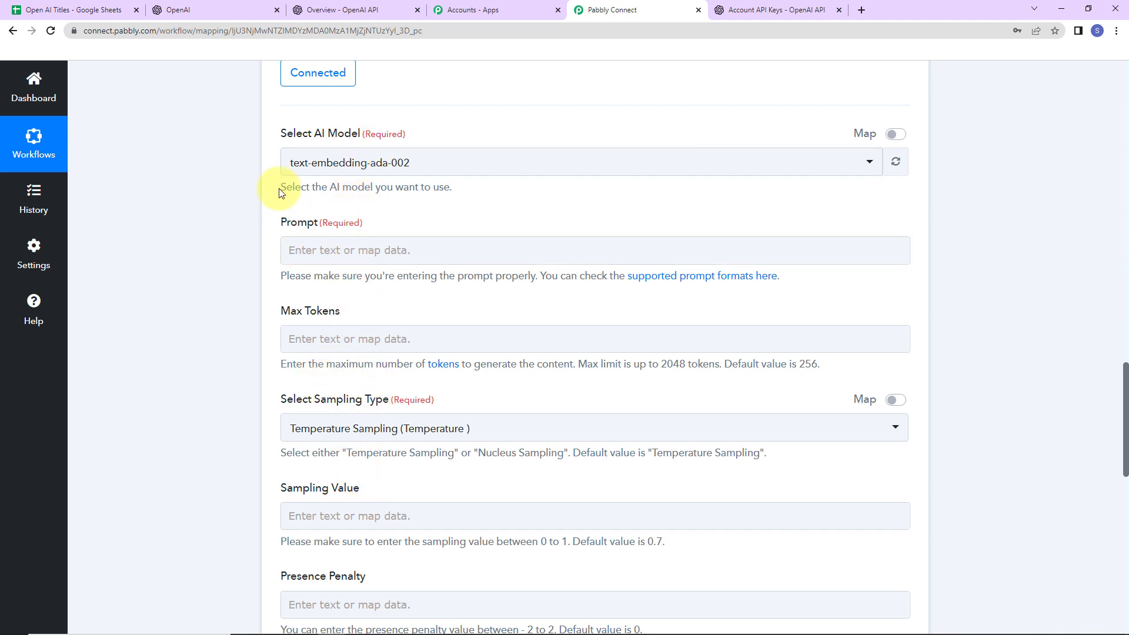
click(221, 11)
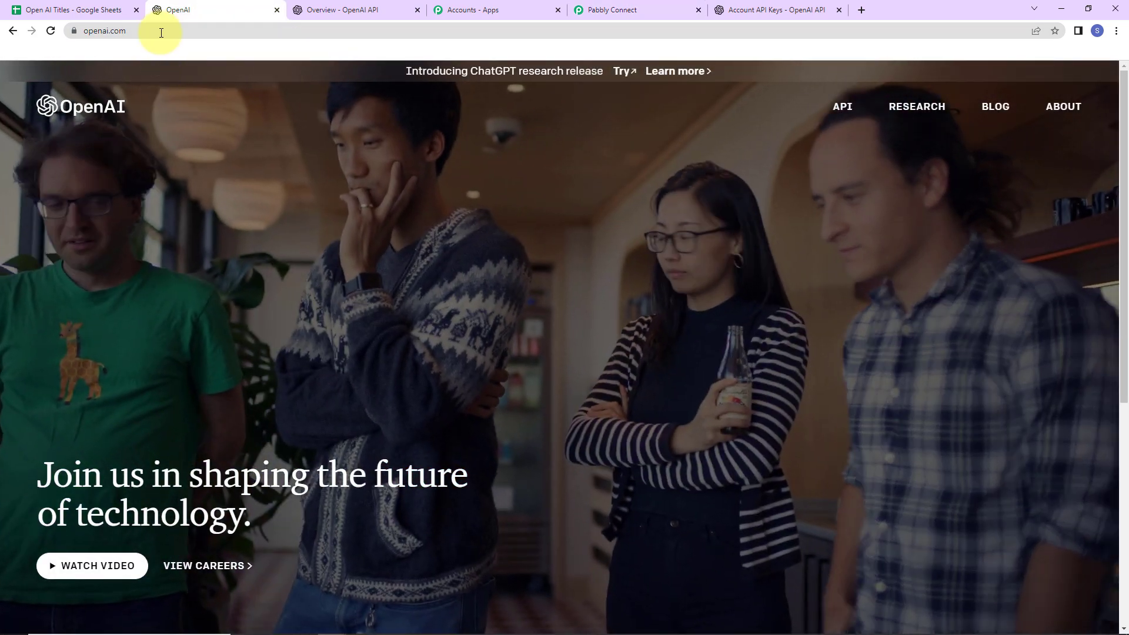
Step: Go from the OpenAI homepage to the API developer Overview page
click(161, 33)
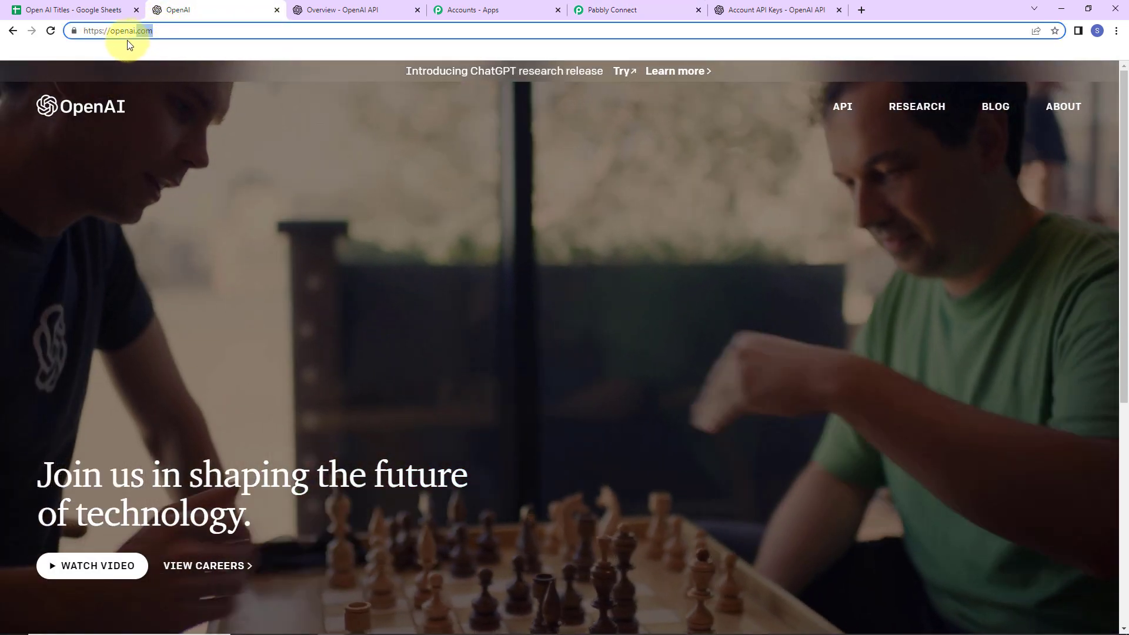
drag(153, 30, 101, 31)
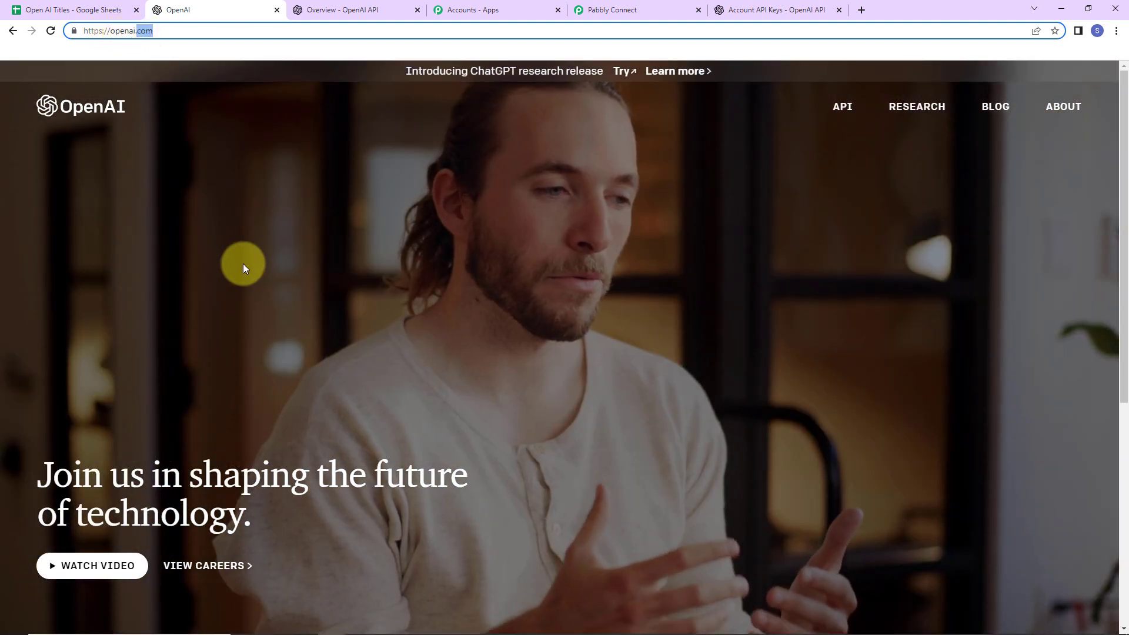
click(843, 109)
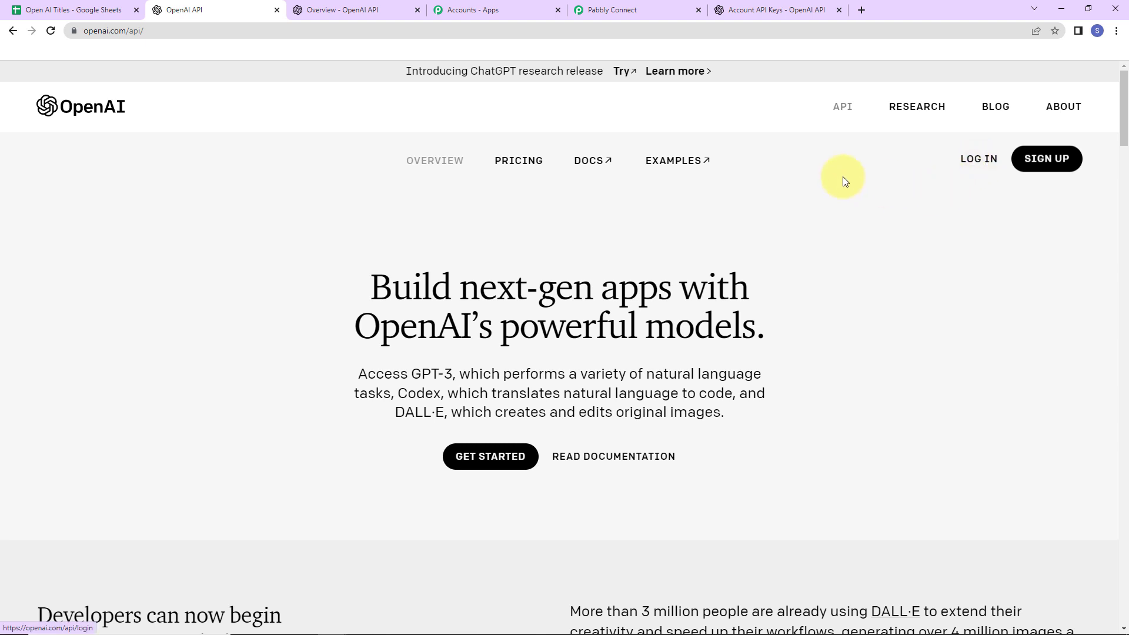
click(377, 10)
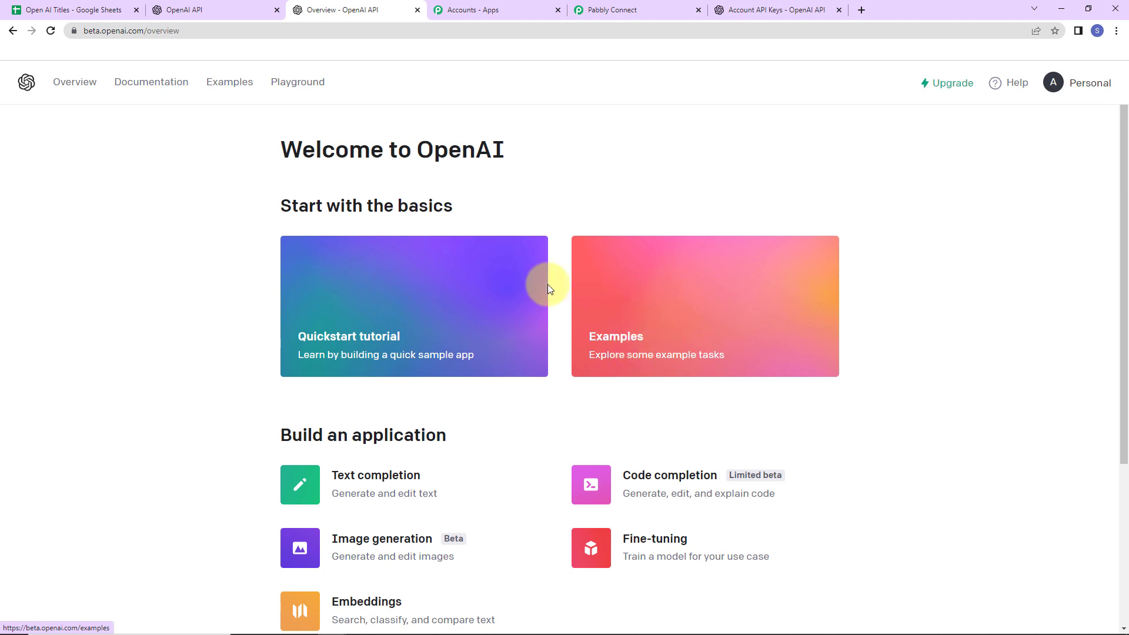
Step: Generate a Playground completion for the prompt 'Write a story on a tree.'
click(299, 83)
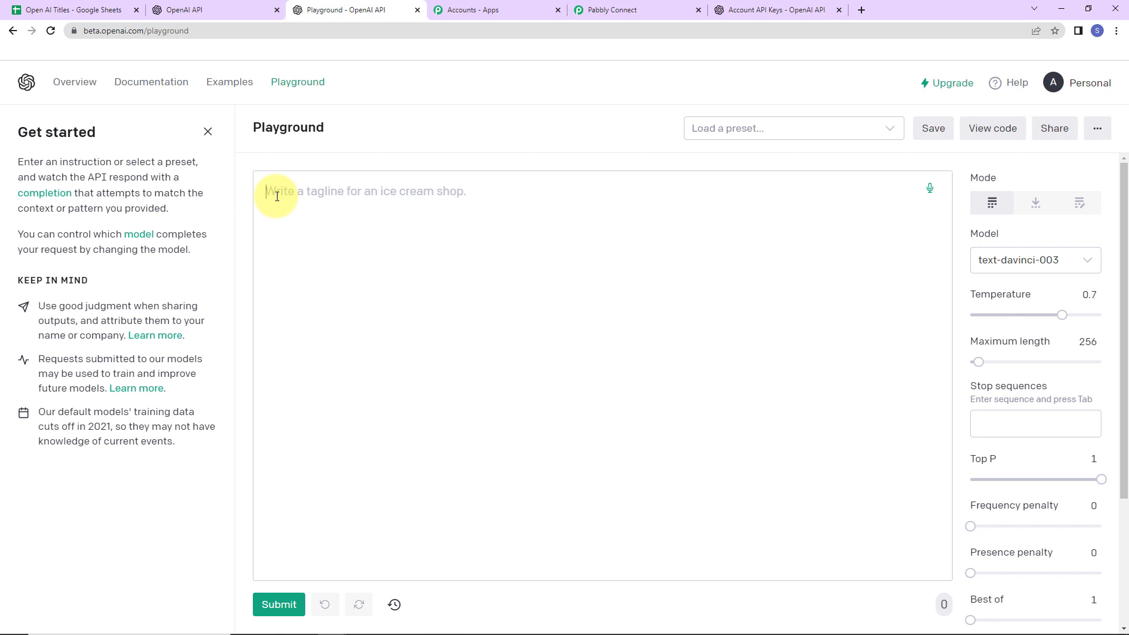
text(Write a st)
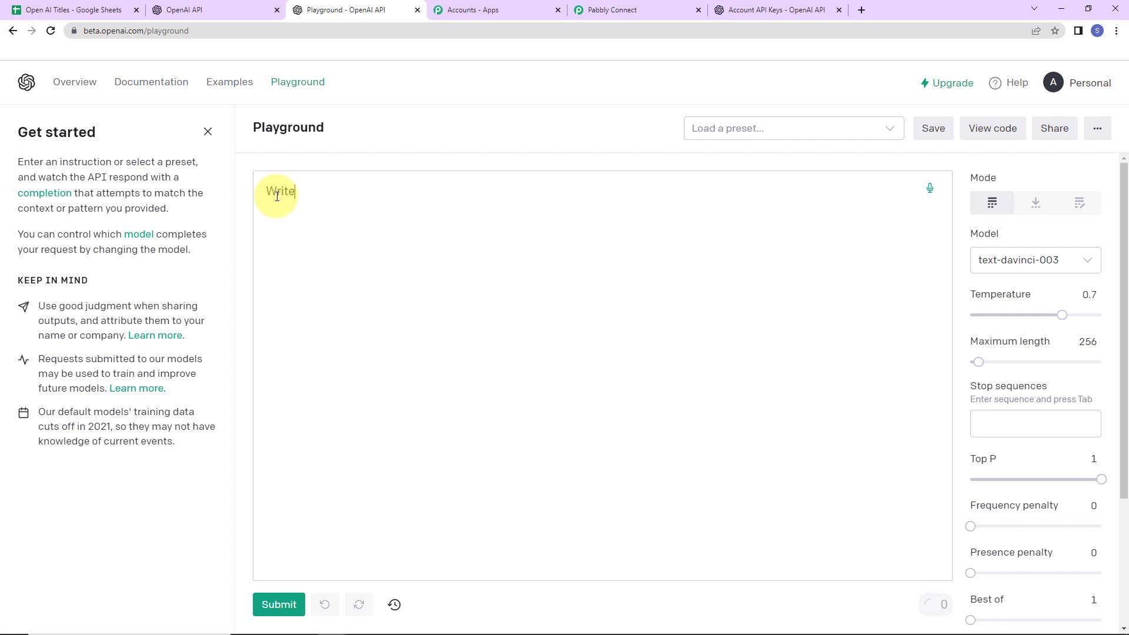
text(ory on a tree.)
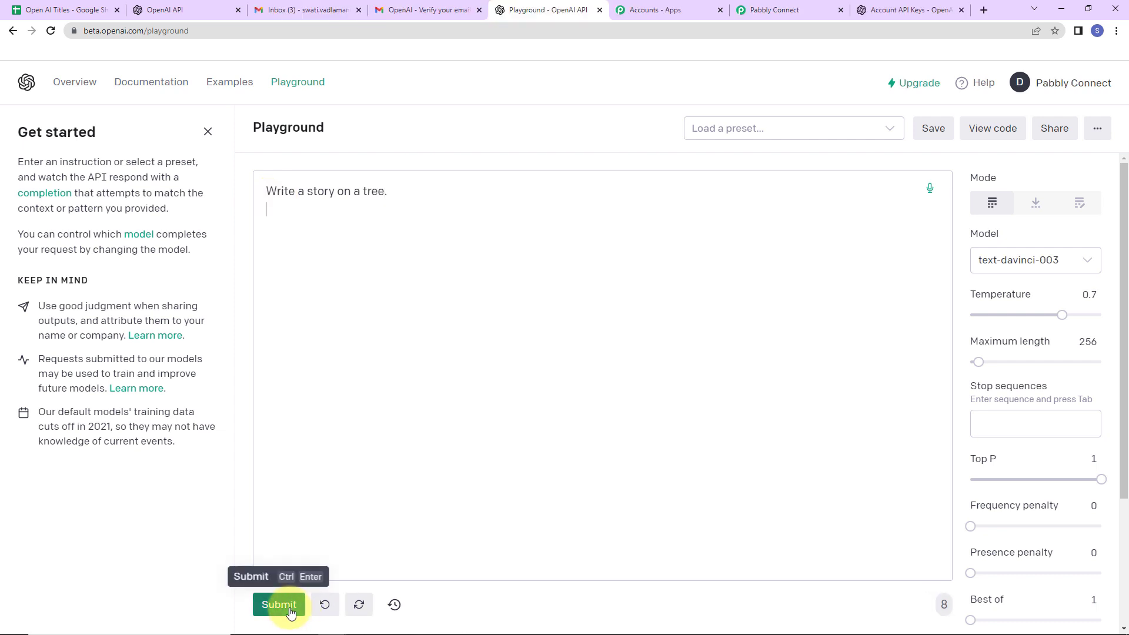
click(290, 612)
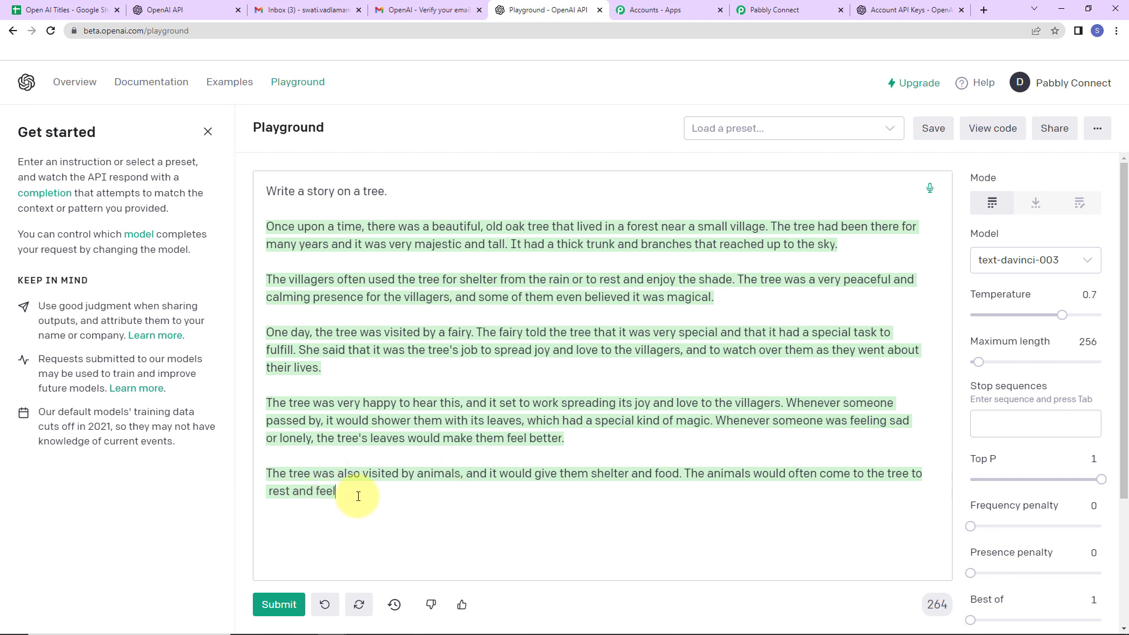
drag(317, 492, 344, 491)
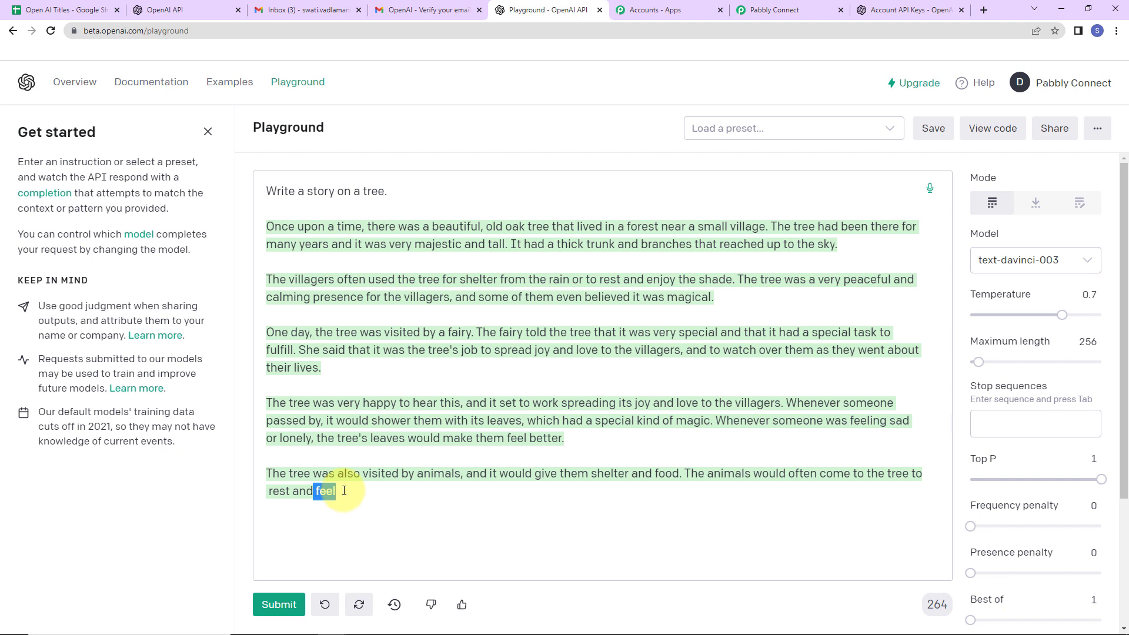
click(344, 491)
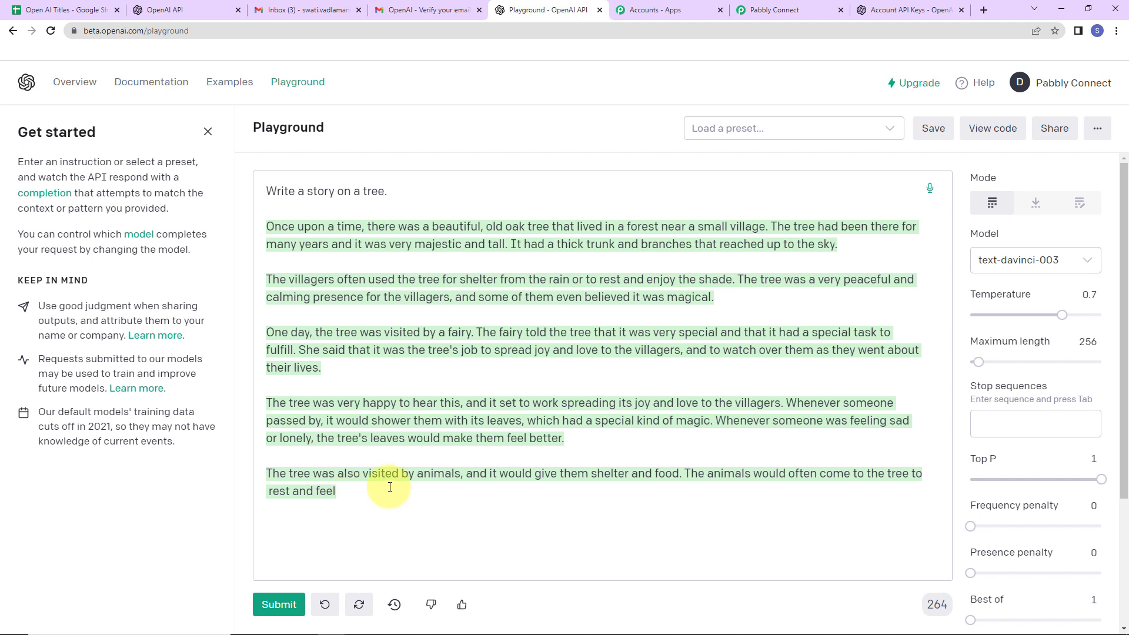
mouse_move(988, 178)
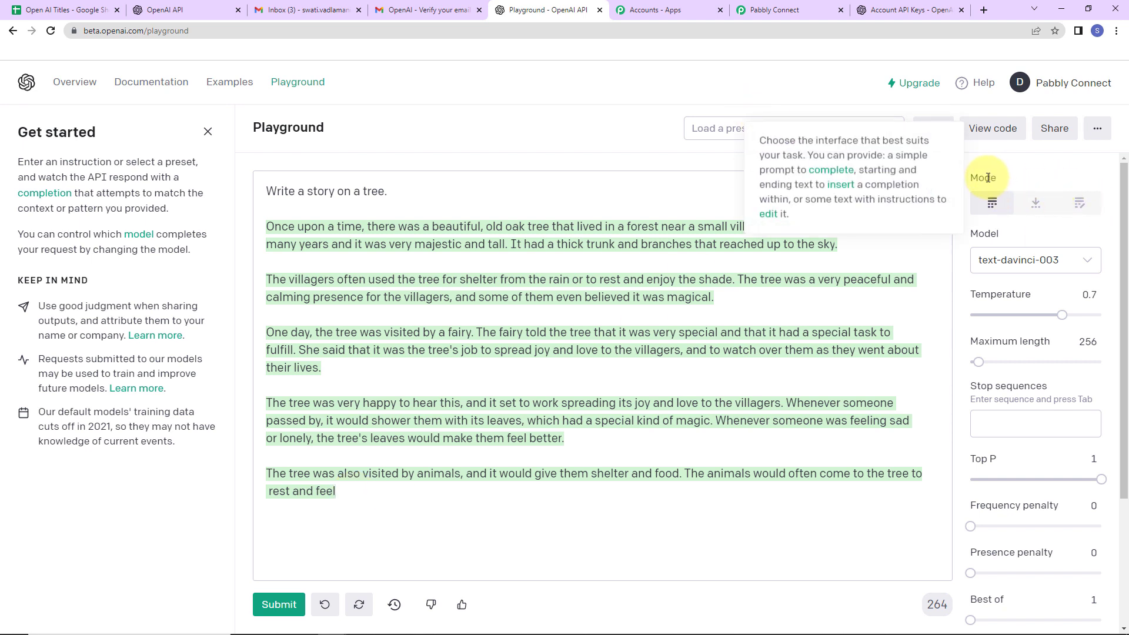
mouse_move(982, 234)
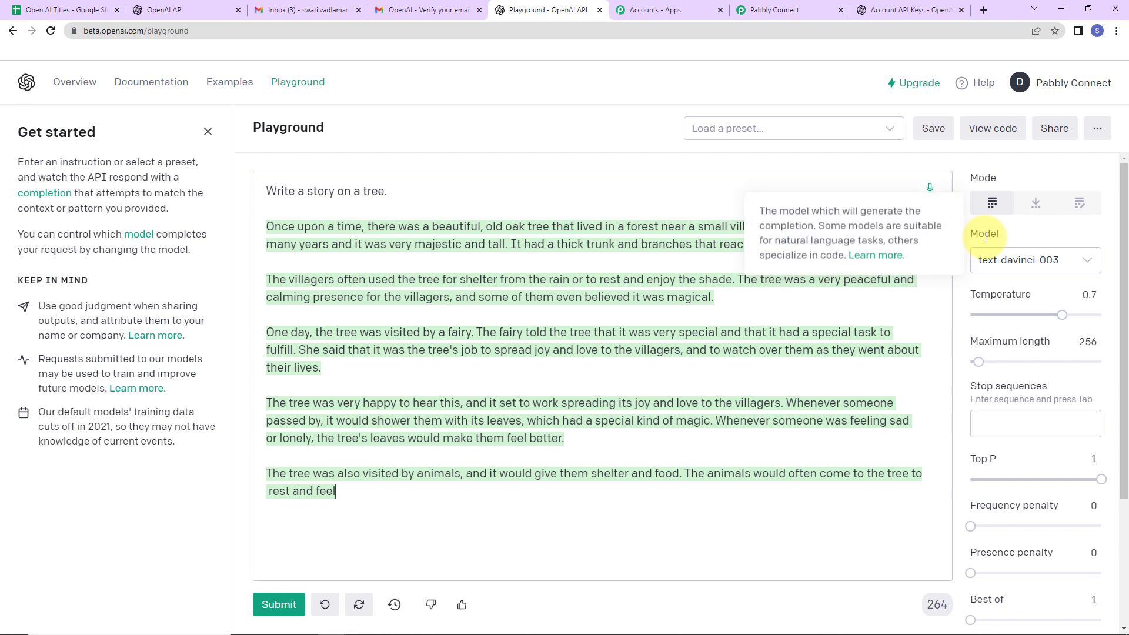
click(1092, 262)
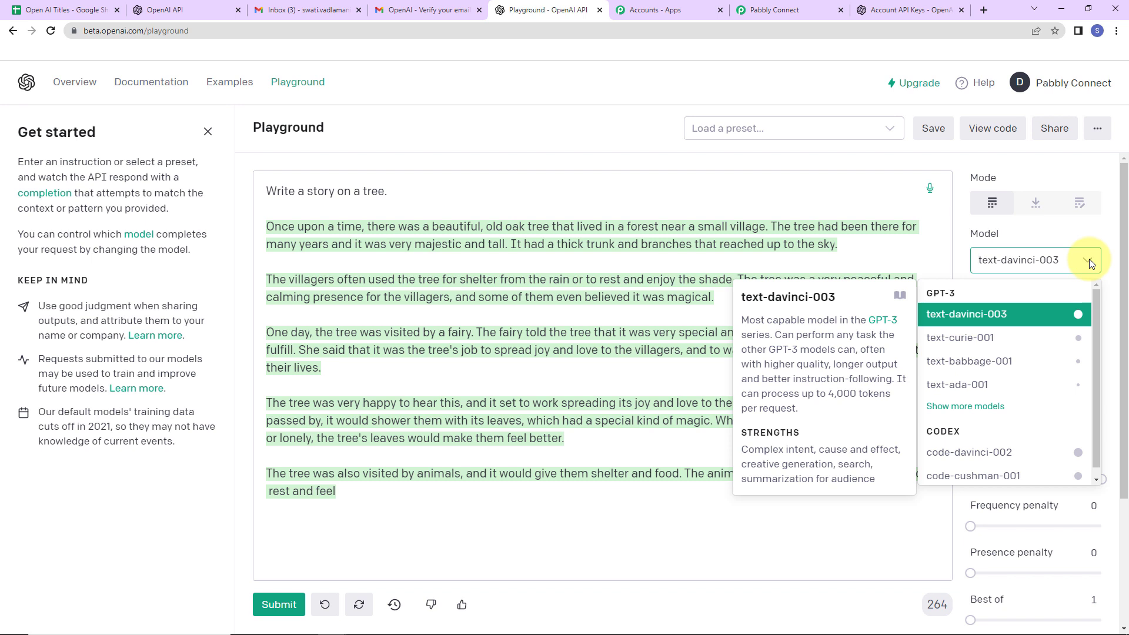
click(997, 312)
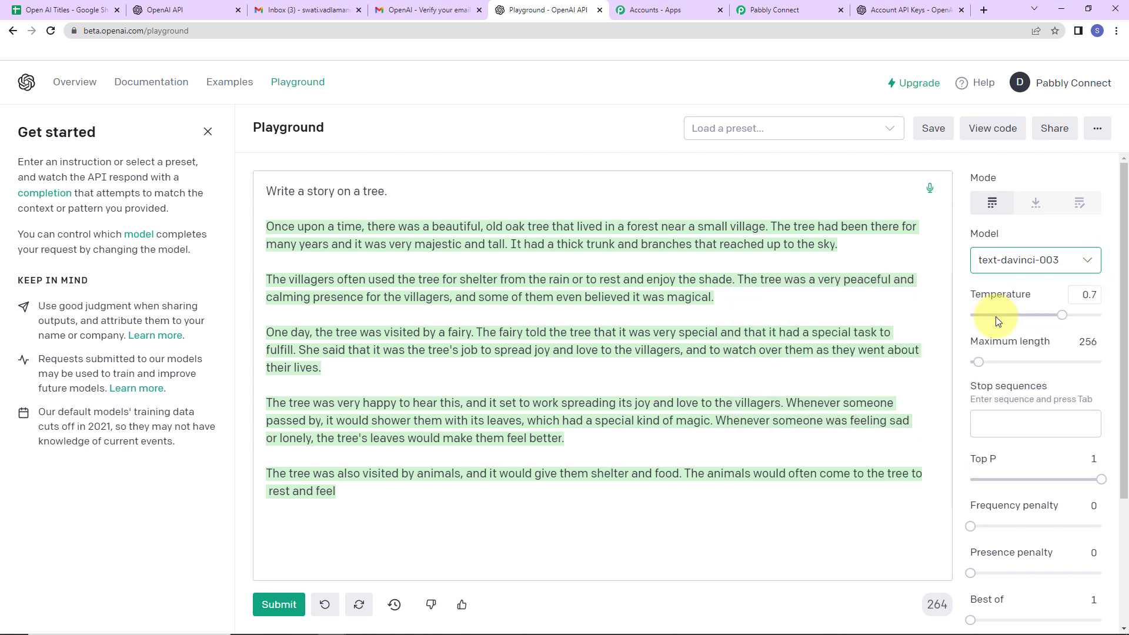
mouse_move(988, 297)
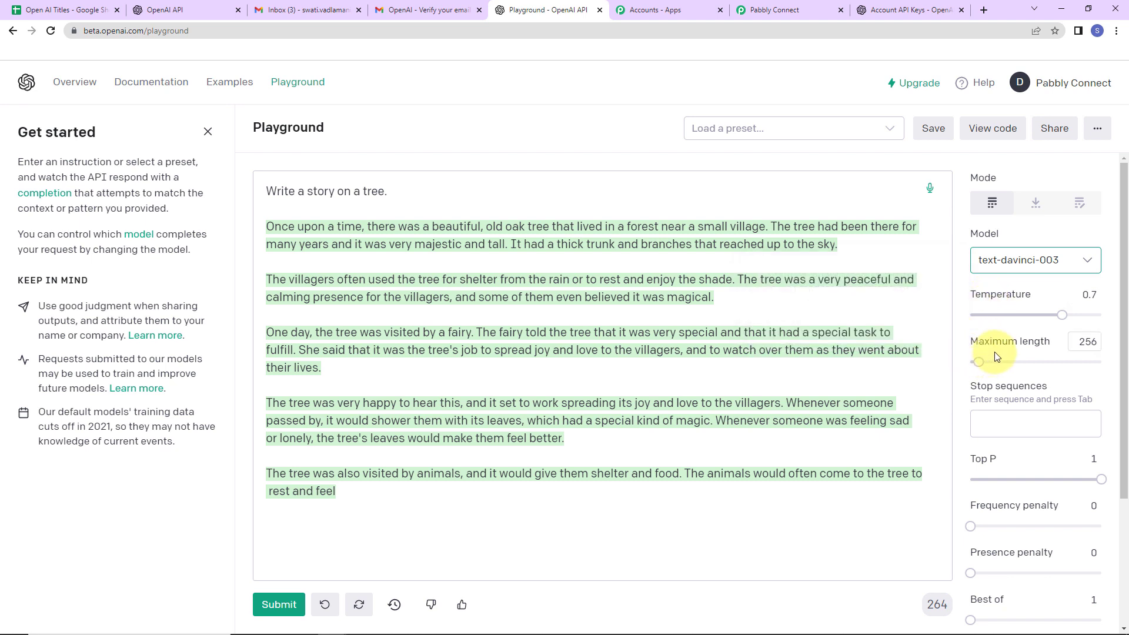
mouse_move(998, 342)
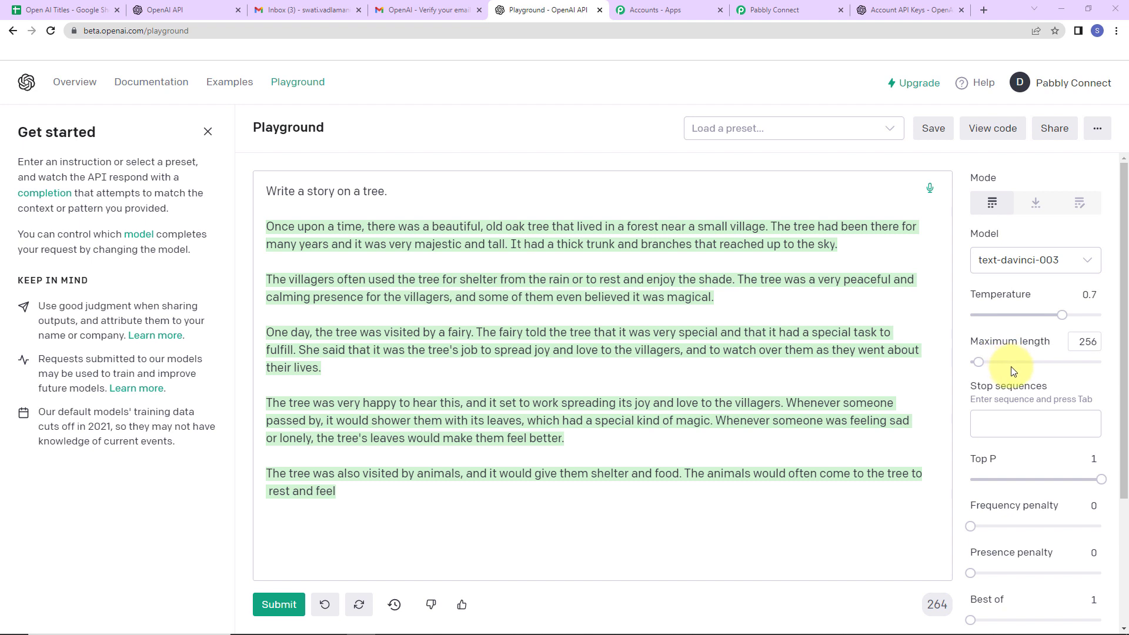
mouse_move(1006, 393)
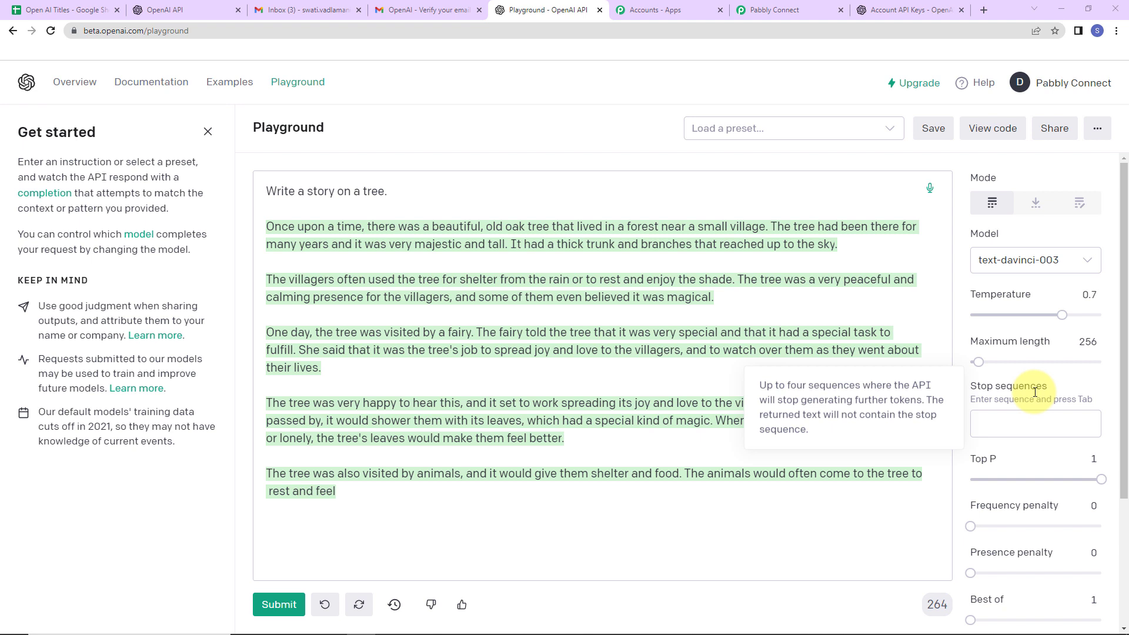
Step: Add //# as a stop sequence in the Playground
click(1039, 426)
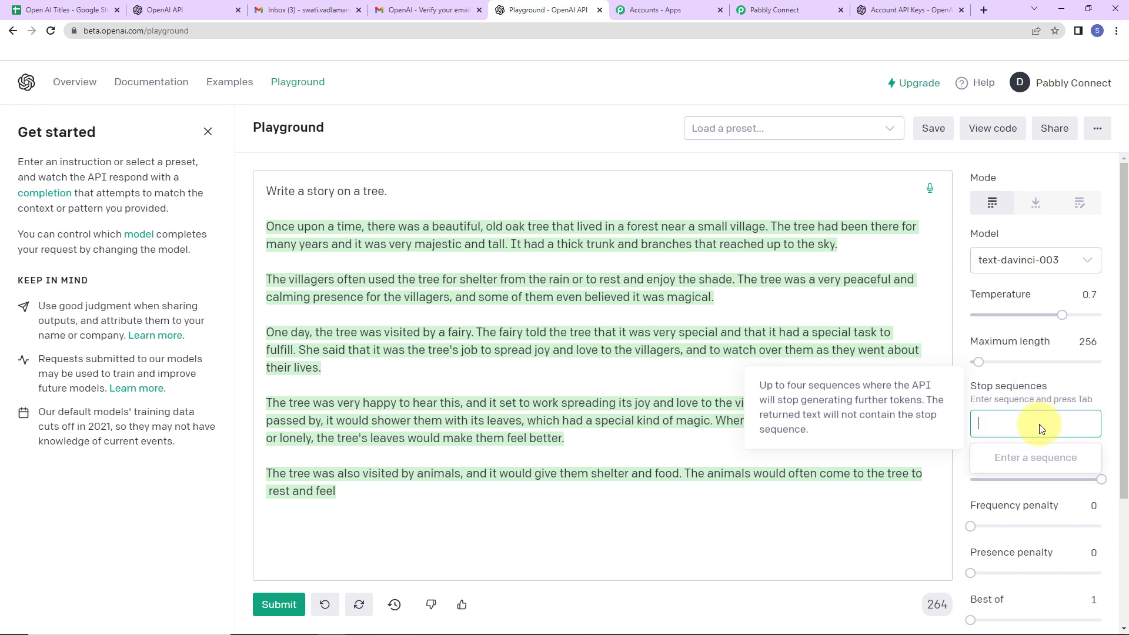
text(//#)
click(1037, 451)
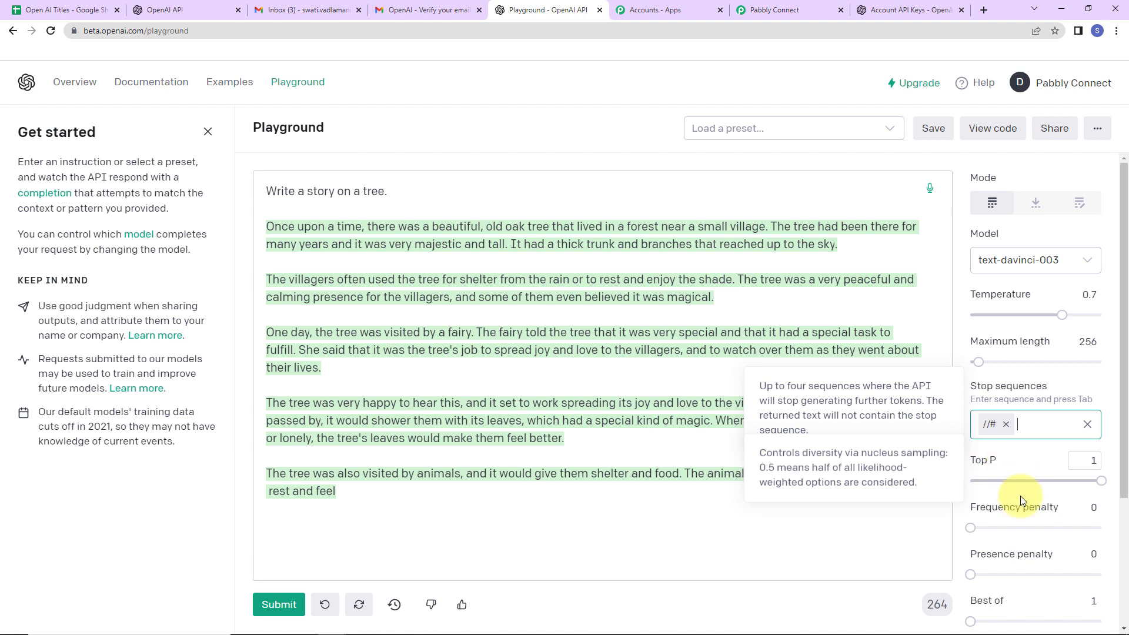
Step: Review the help text for Top P, the frequency and presence penalties, and Best of
scroll(1023, 500, down, 2)
scroll(1022, 500, down, 1)
mouse_move(1018, 418)
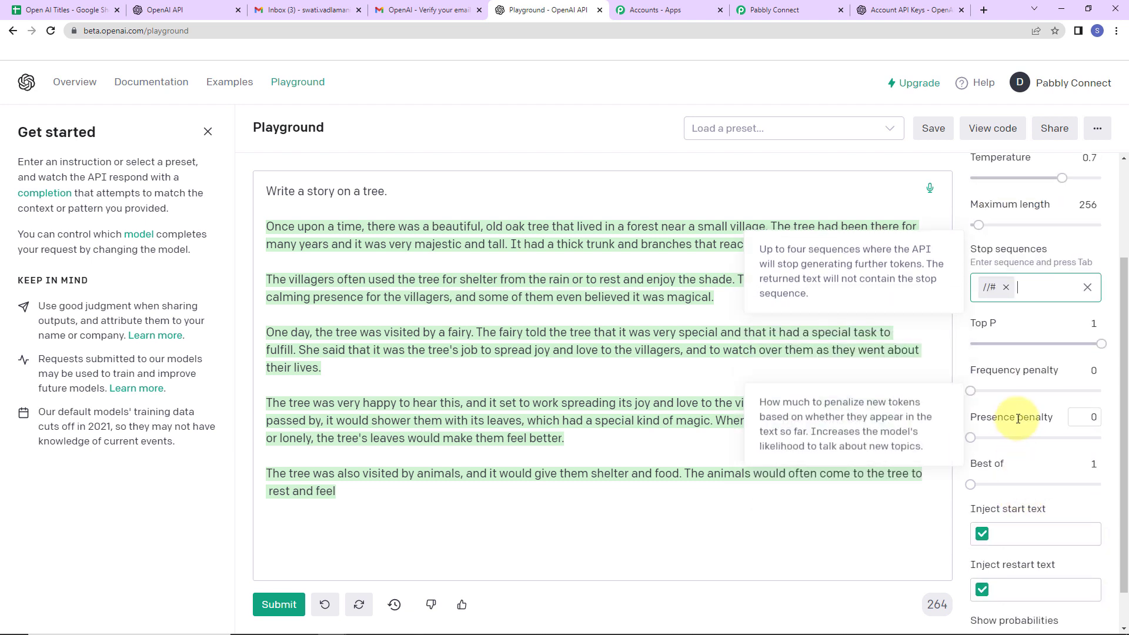
mouse_move(1012, 368)
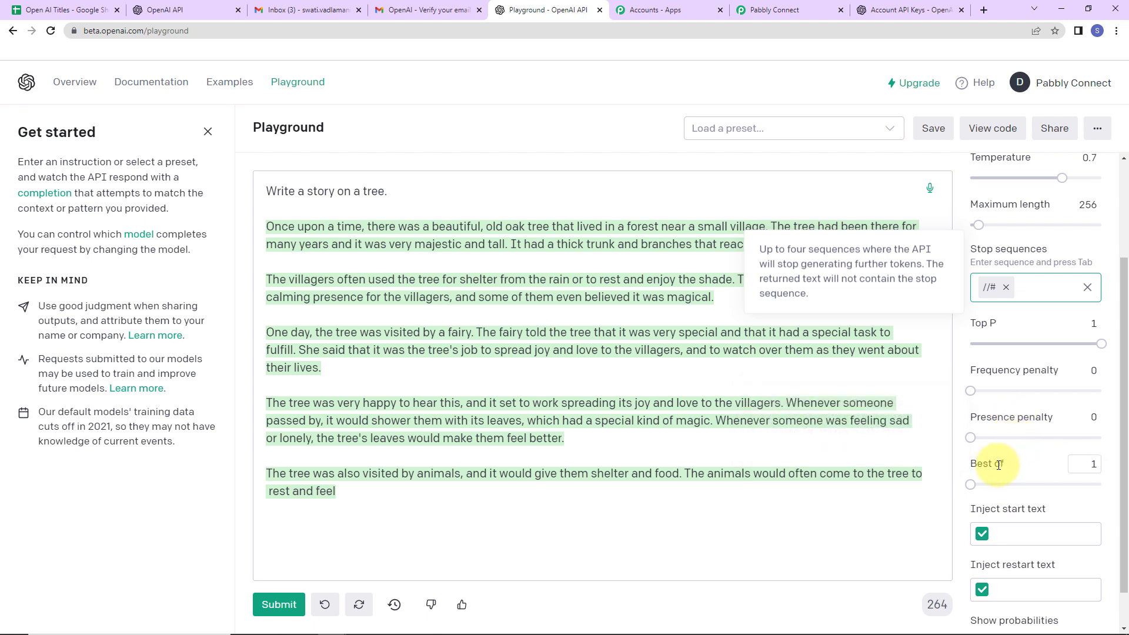
mouse_move(998, 465)
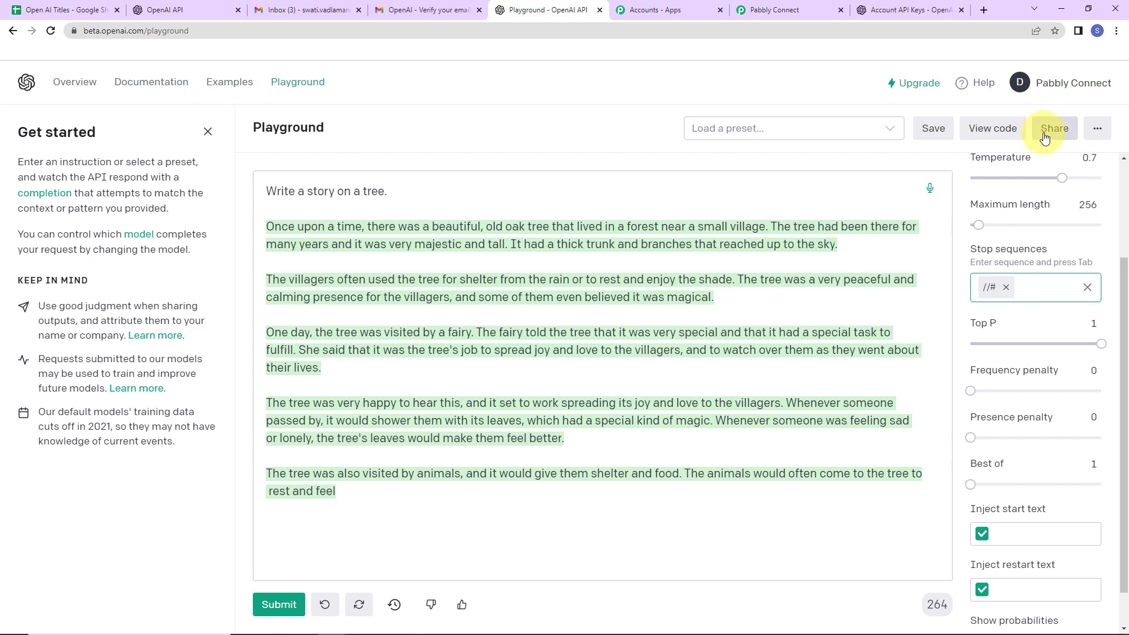
click(993, 131)
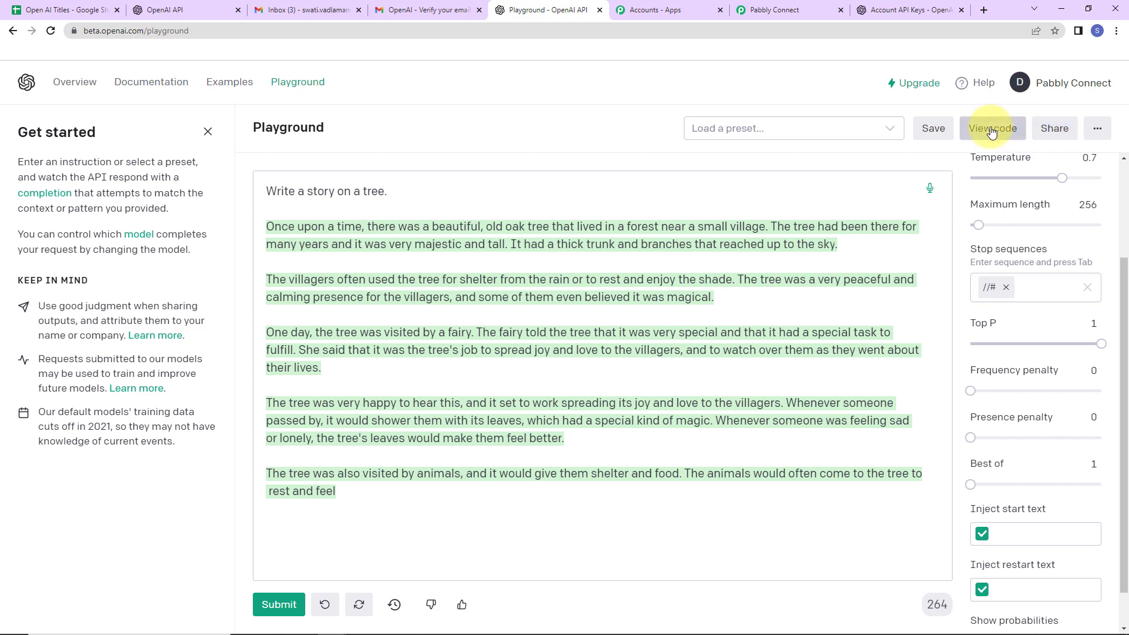
drag(394, 347, 571, 348)
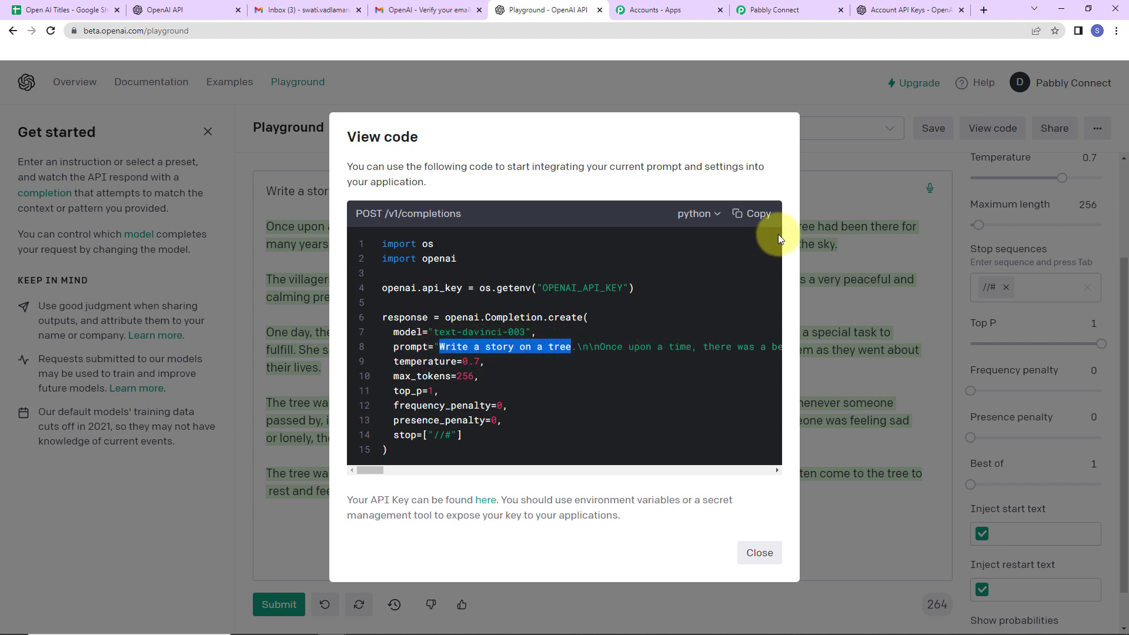
click(838, 186)
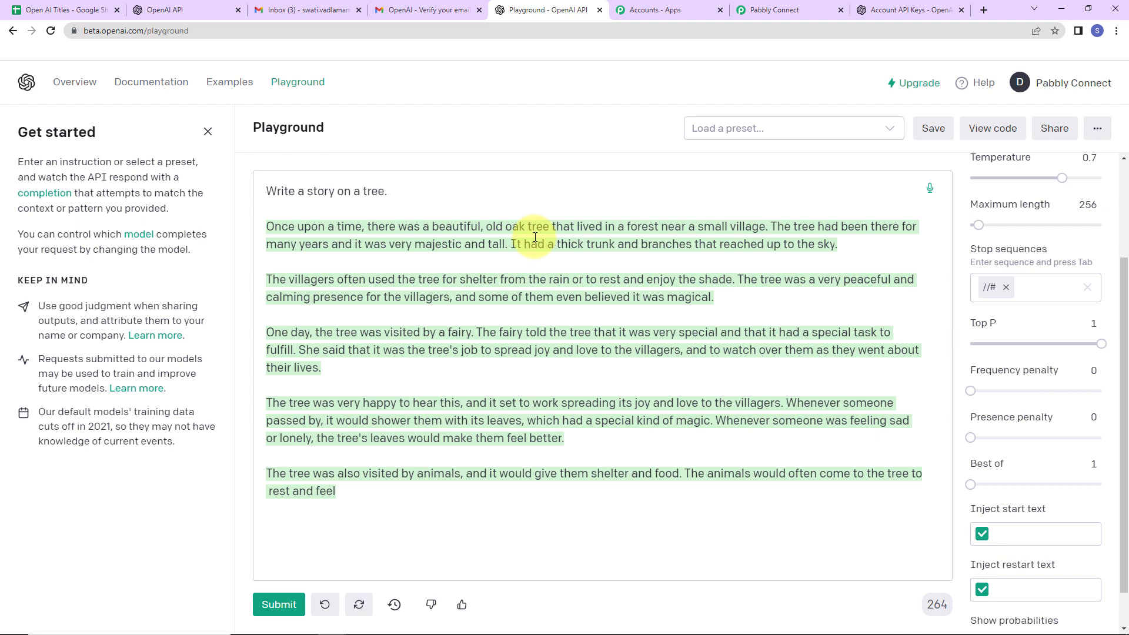
Step: Choose text-davinci-003 as the OpenAI action's AI model in Pabbly Connect
click(770, 11)
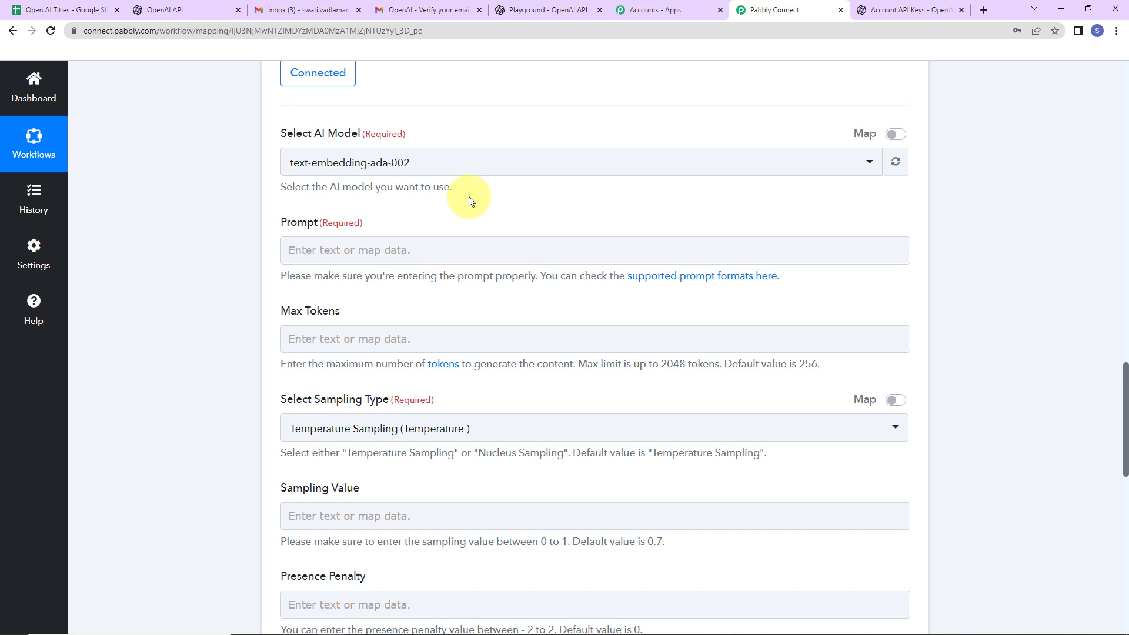
click(448, 163)
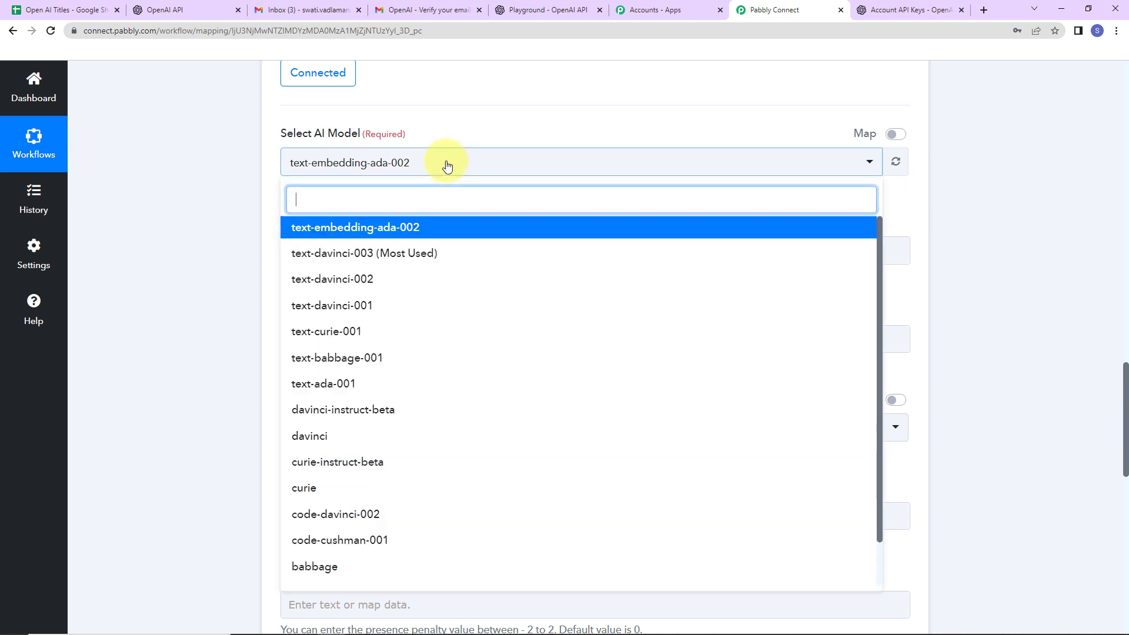
click(382, 262)
Step: Set the prompt to 'Wrte an article on' followed by the Google Sheets Title field
click(353, 251)
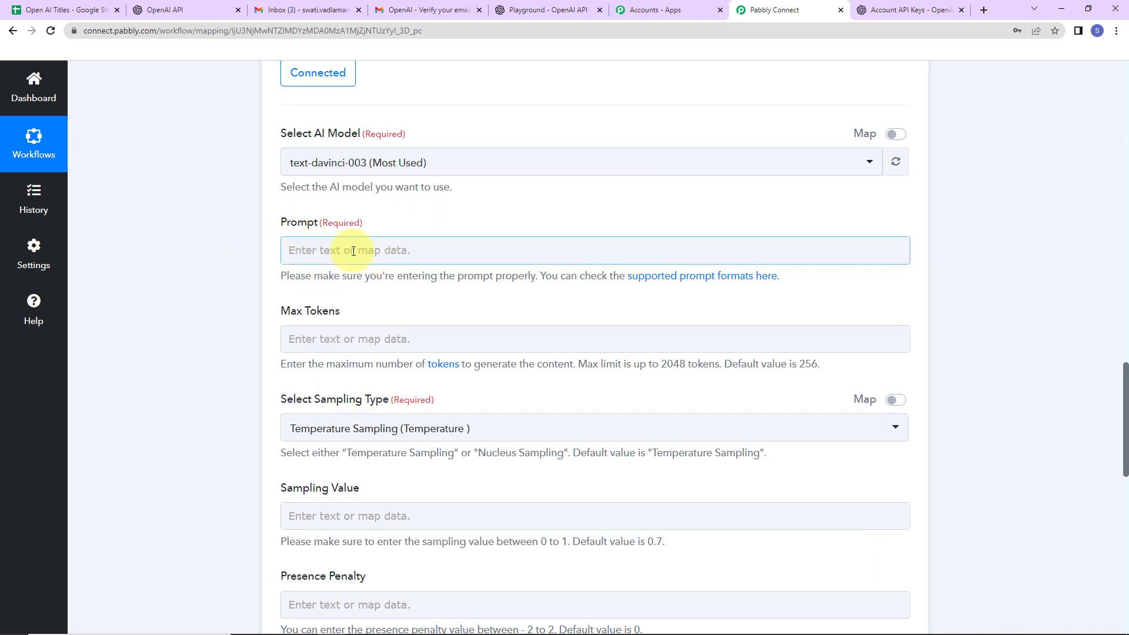
click(385, 253)
text(Wrte an article on)
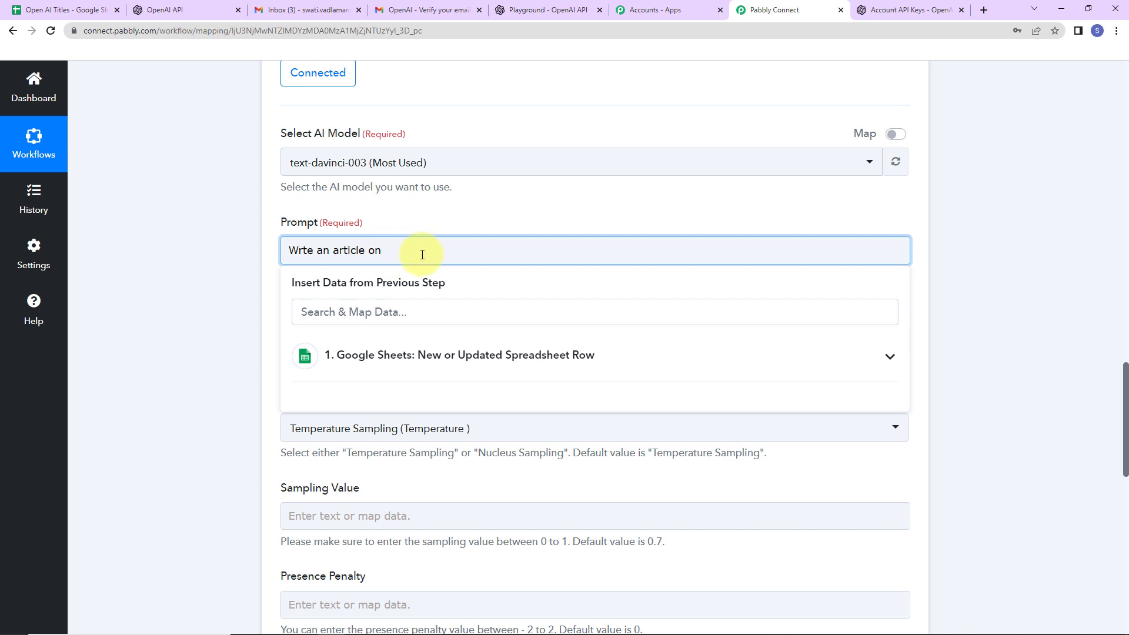
click(429, 365)
click(361, 430)
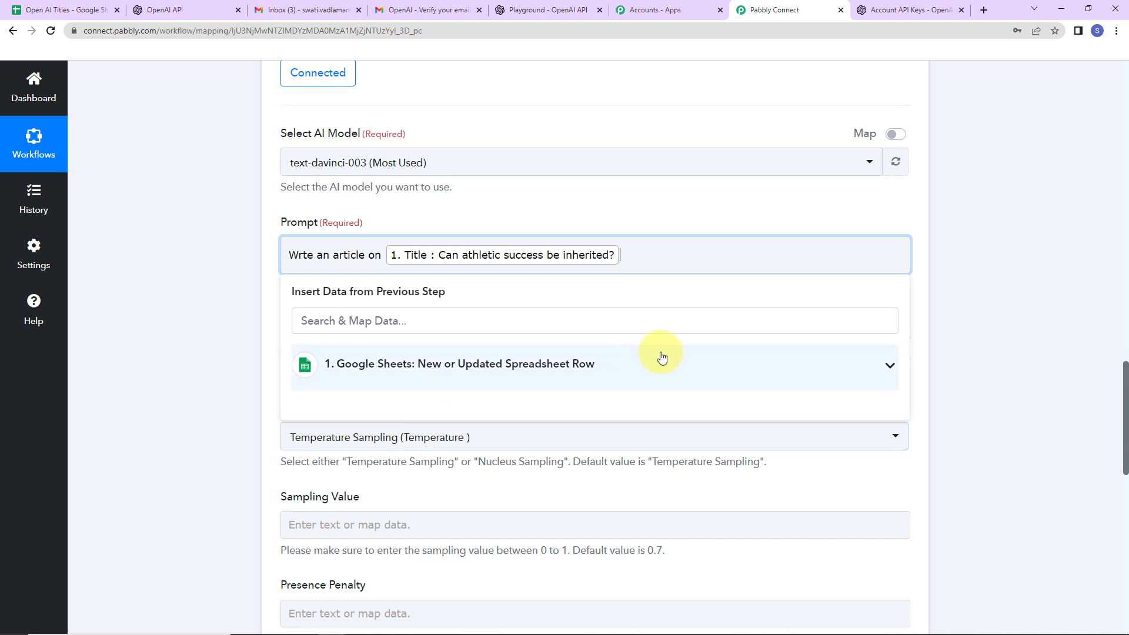
click(188, 304)
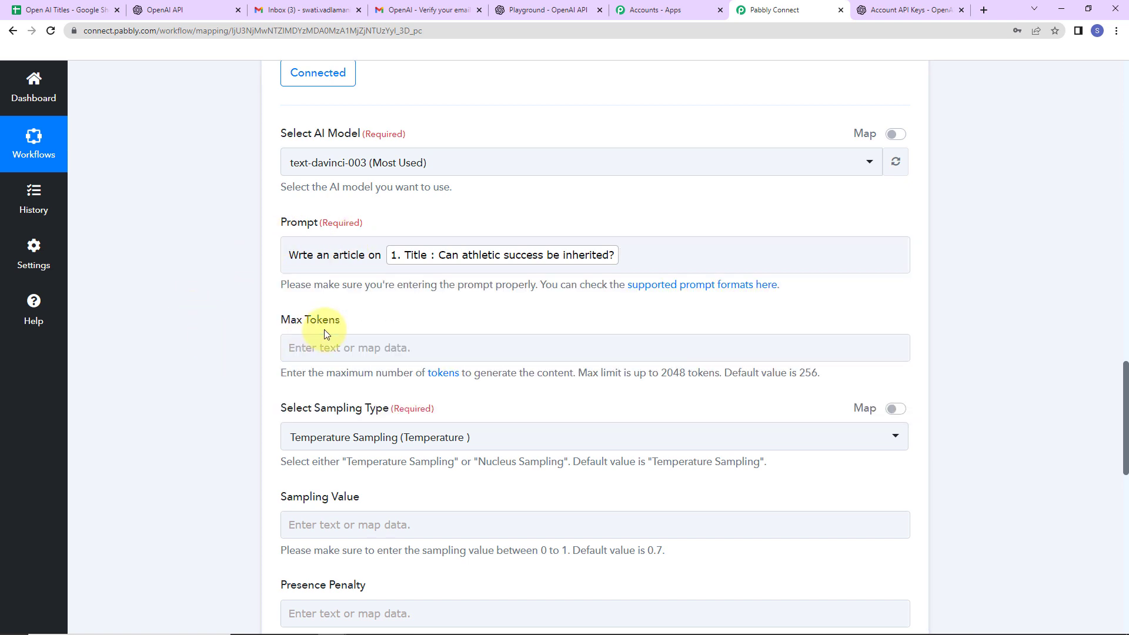
Step: Set Max Tokens to 300 and keep Temperature Sampling as the sampling type
click(330, 349)
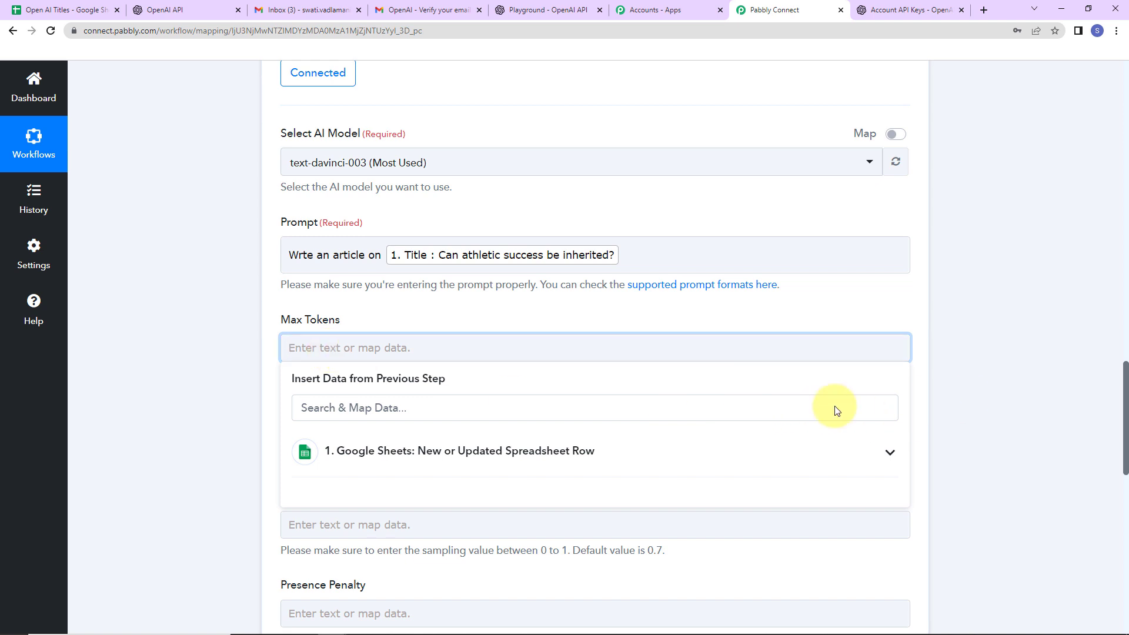
click(1051, 356)
click(604, 348)
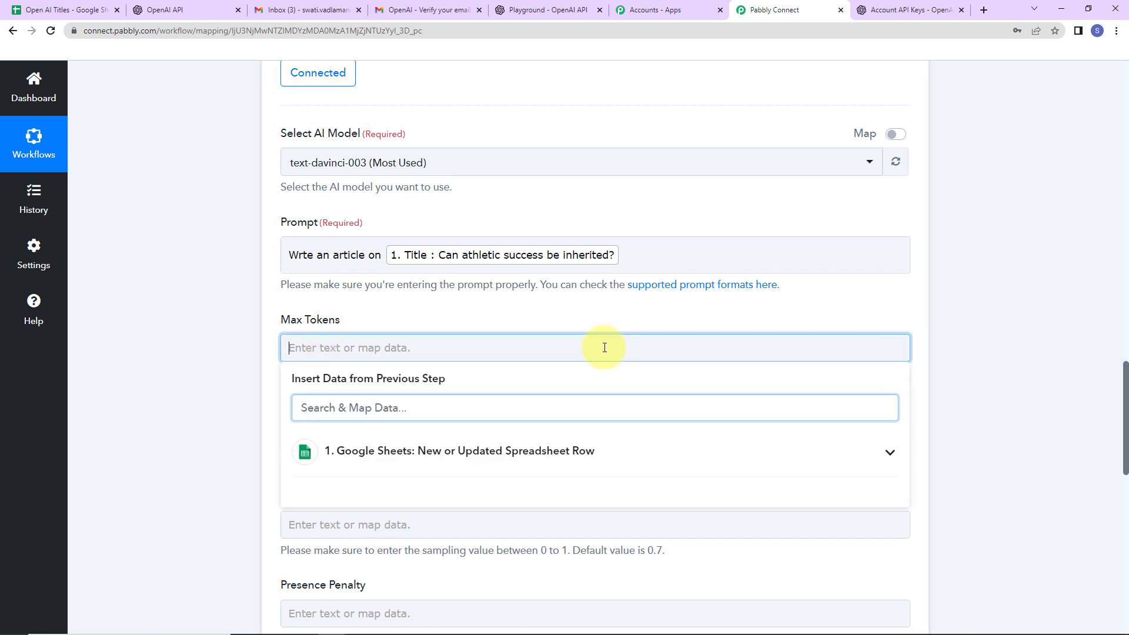
text(300)
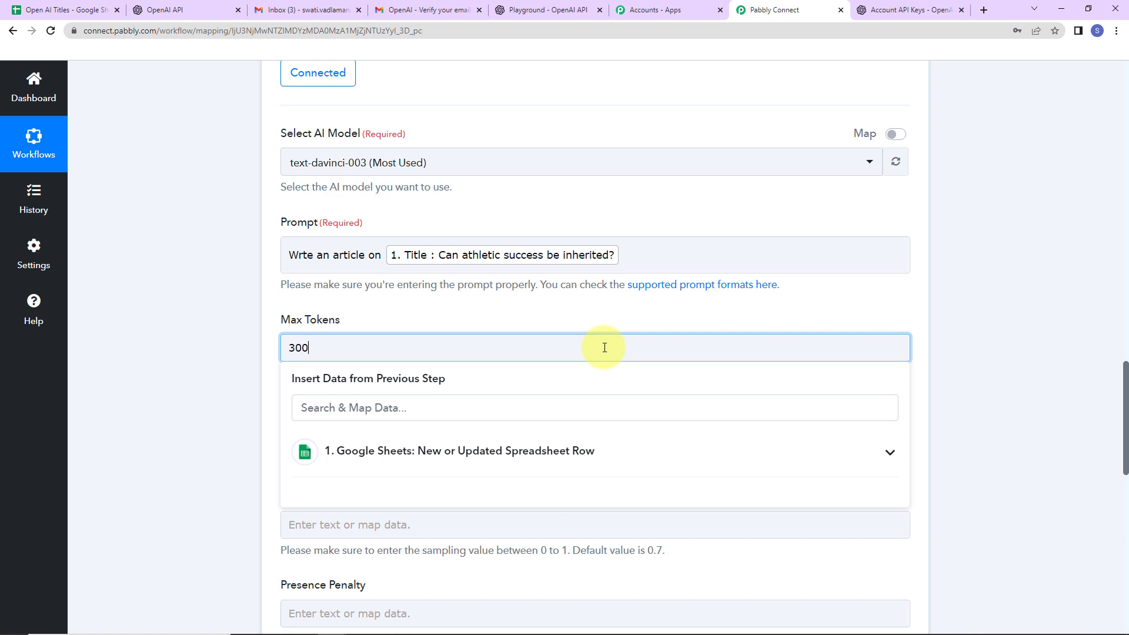
click(237, 410)
scroll(504, 467, down, 2)
click(488, 309)
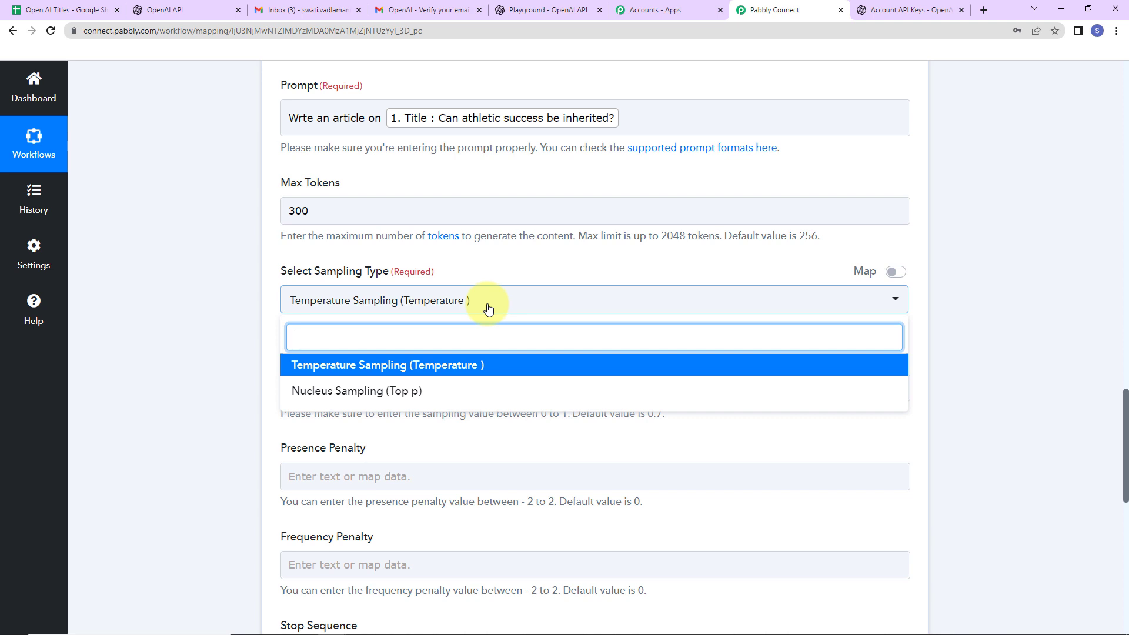
click(396, 365)
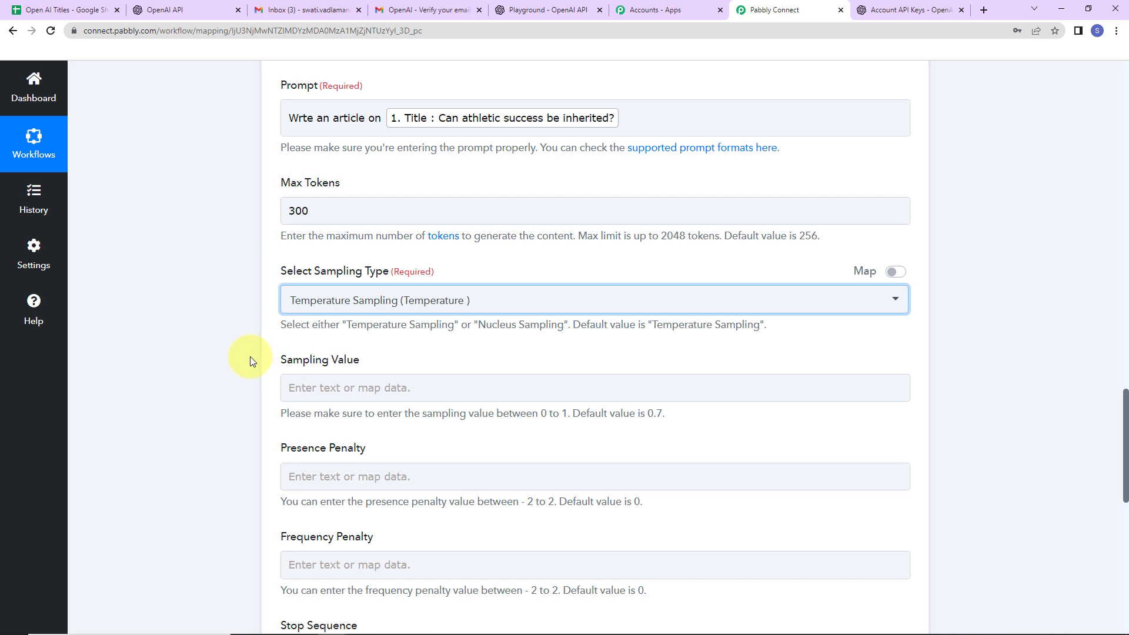
Step: Enter //# as the OpenAI step's stop sequence
scroll(249, 356, down, 2)
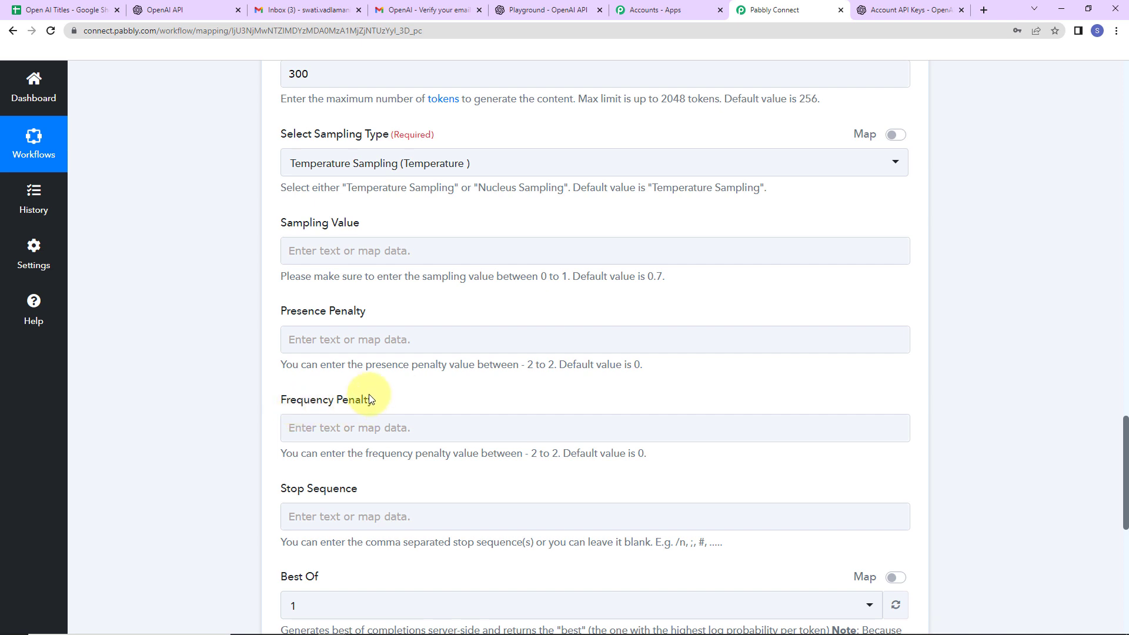
click(359, 437)
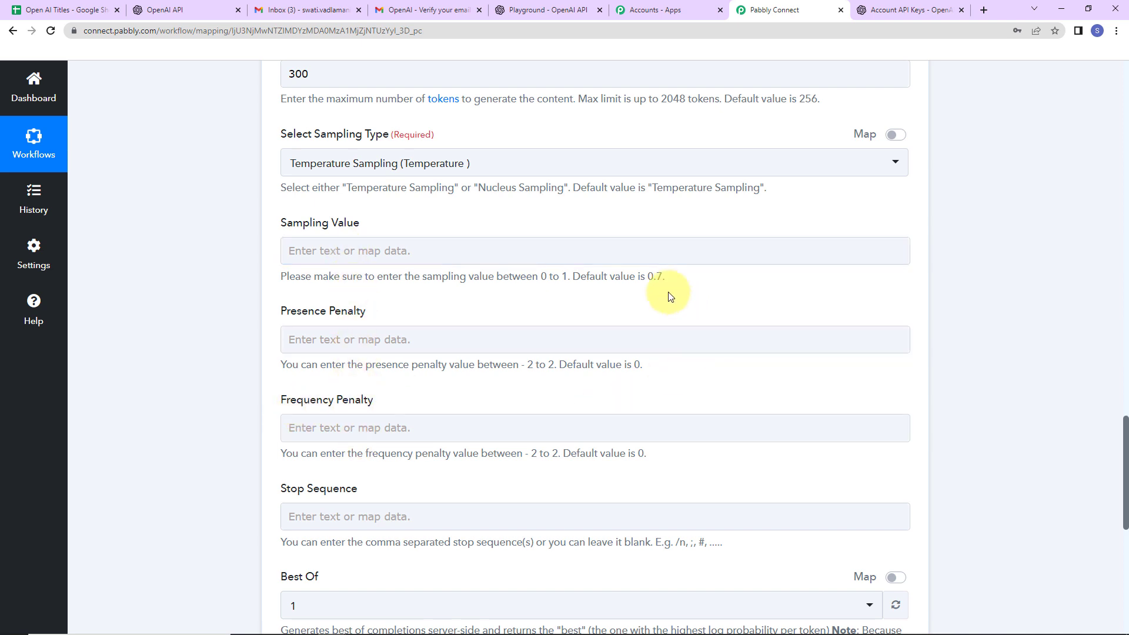
scroll(567, 425, down, 3)
scroll(569, 423, down, 2)
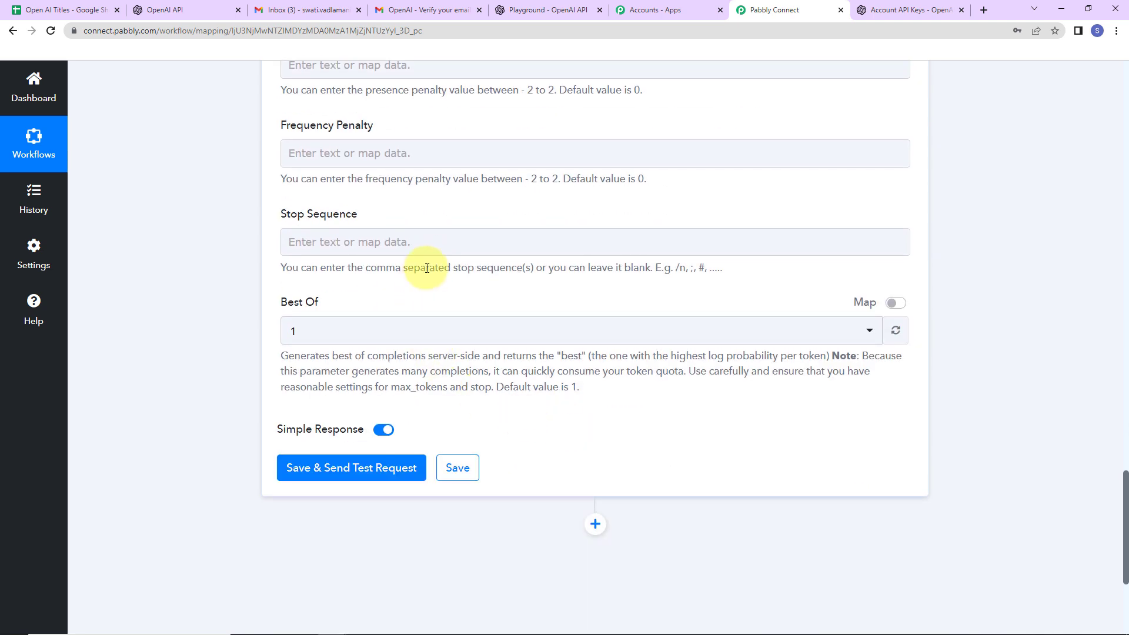
click(440, 248)
text(//#)
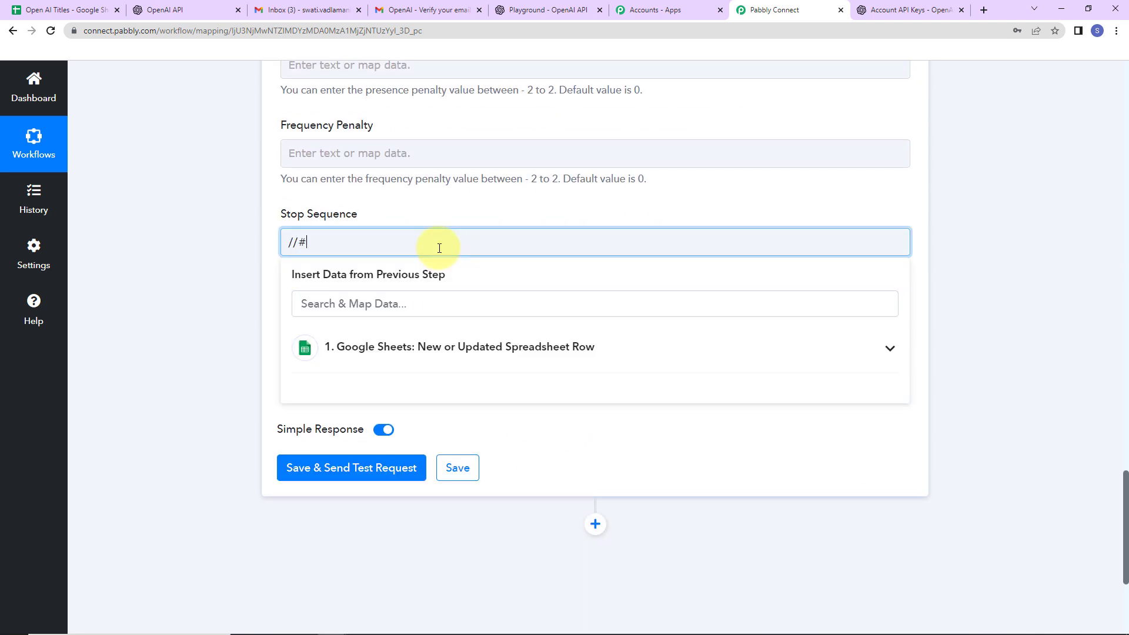
click(147, 265)
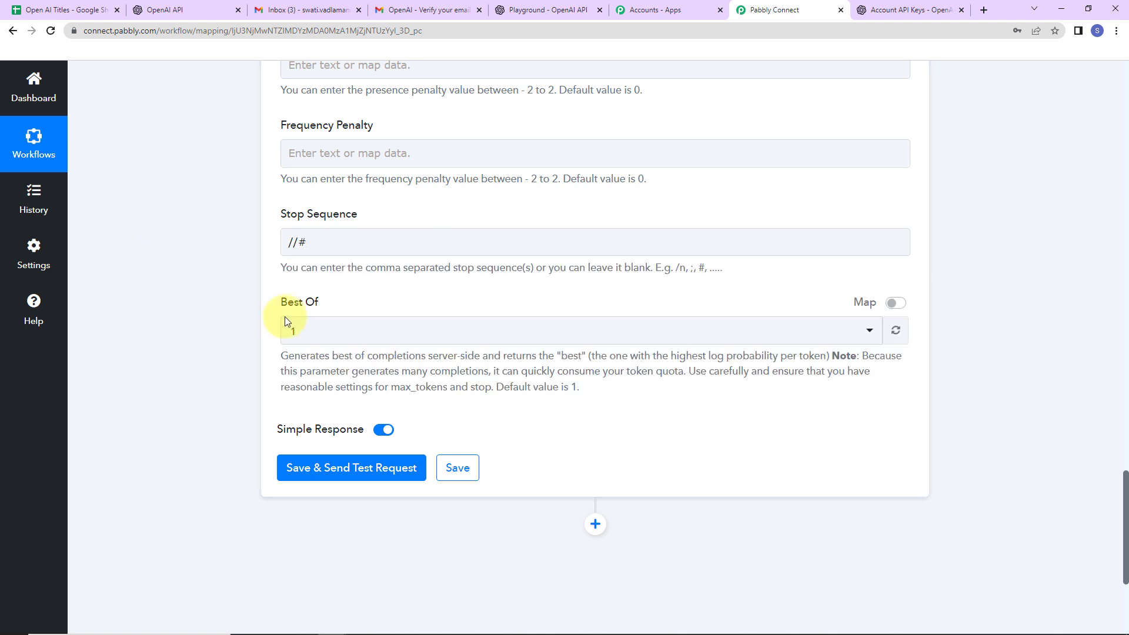
Step: Set Best Of to 3, then save and send a test request
click(323, 333)
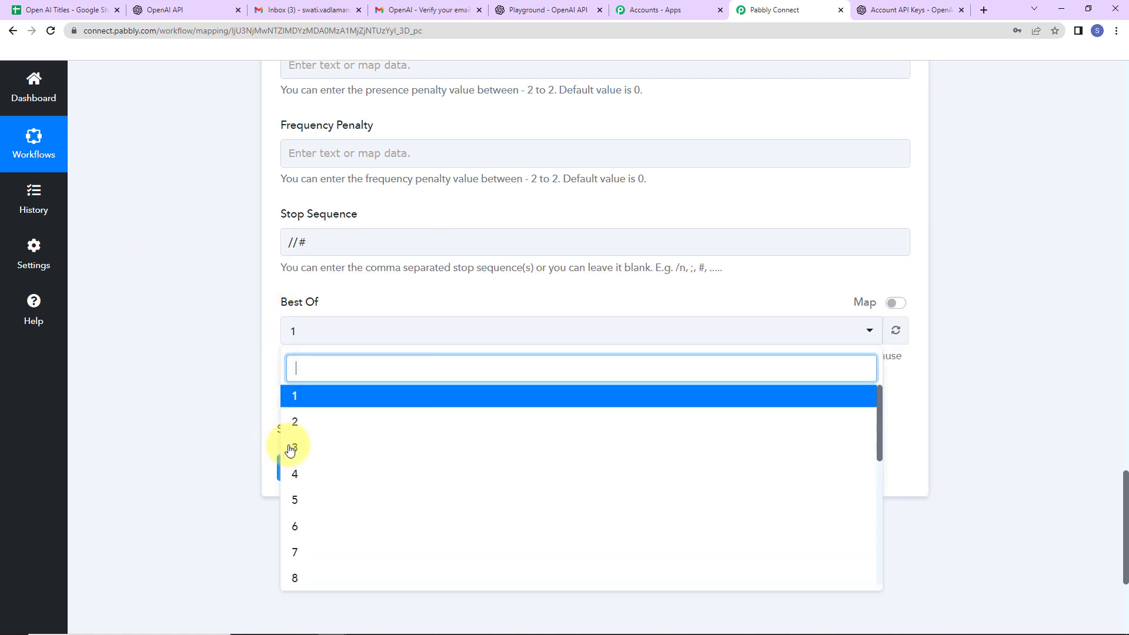
click(283, 448)
click(301, 469)
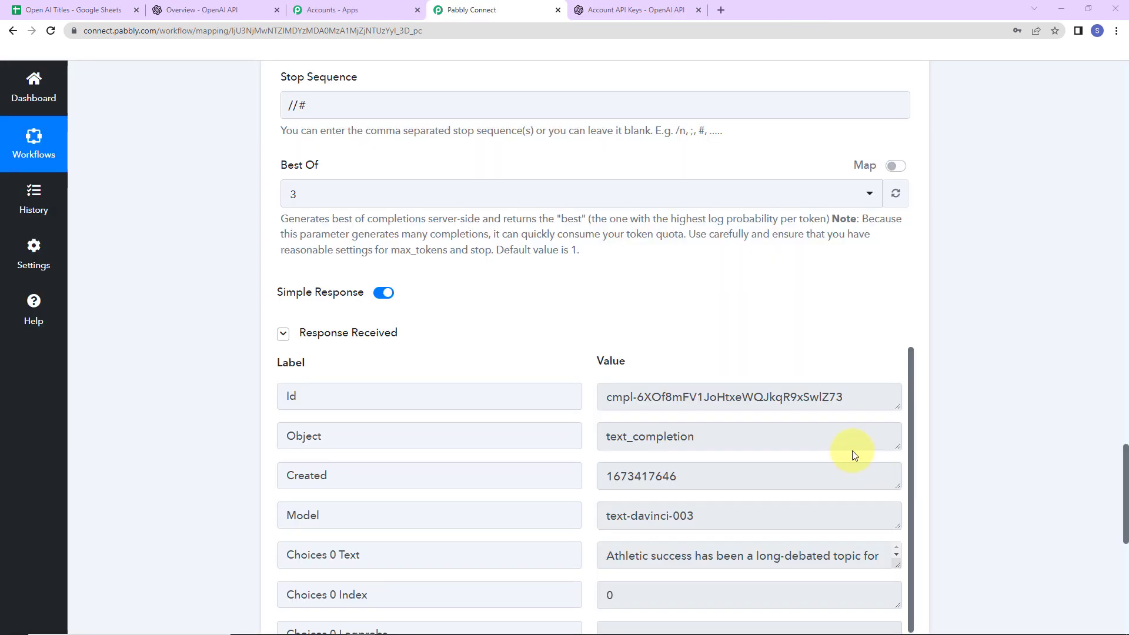
scroll(991, 436, down, 5)
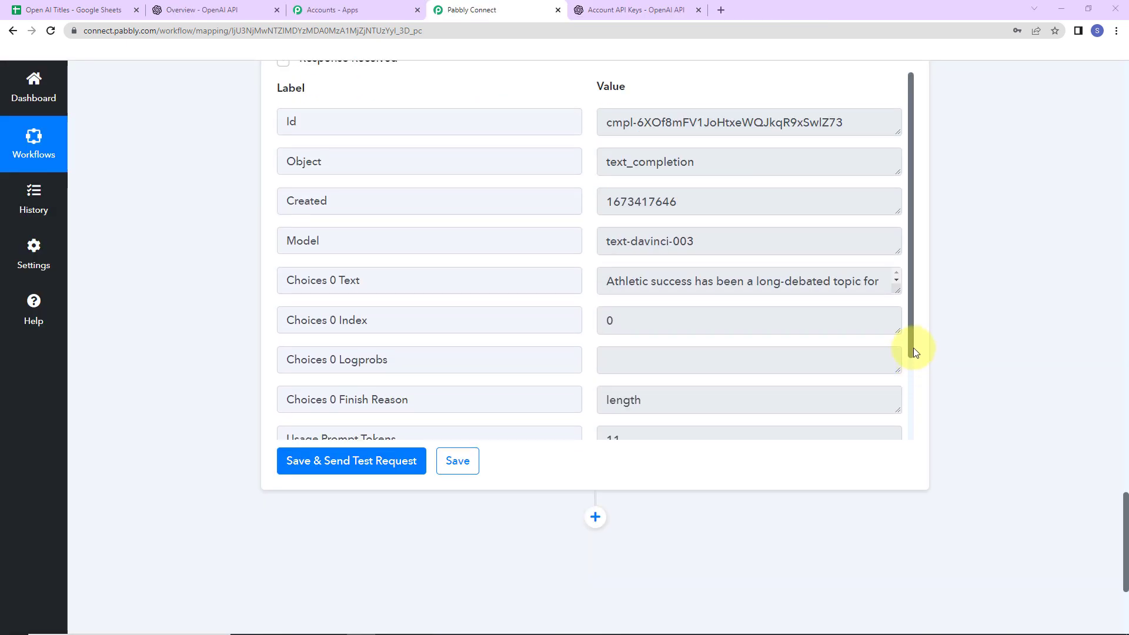
Step: Enlarge the Choices 0 Text box and read through the generated athletic-success article
drag(897, 291, 900, 447)
scroll(849, 392, down, 6)
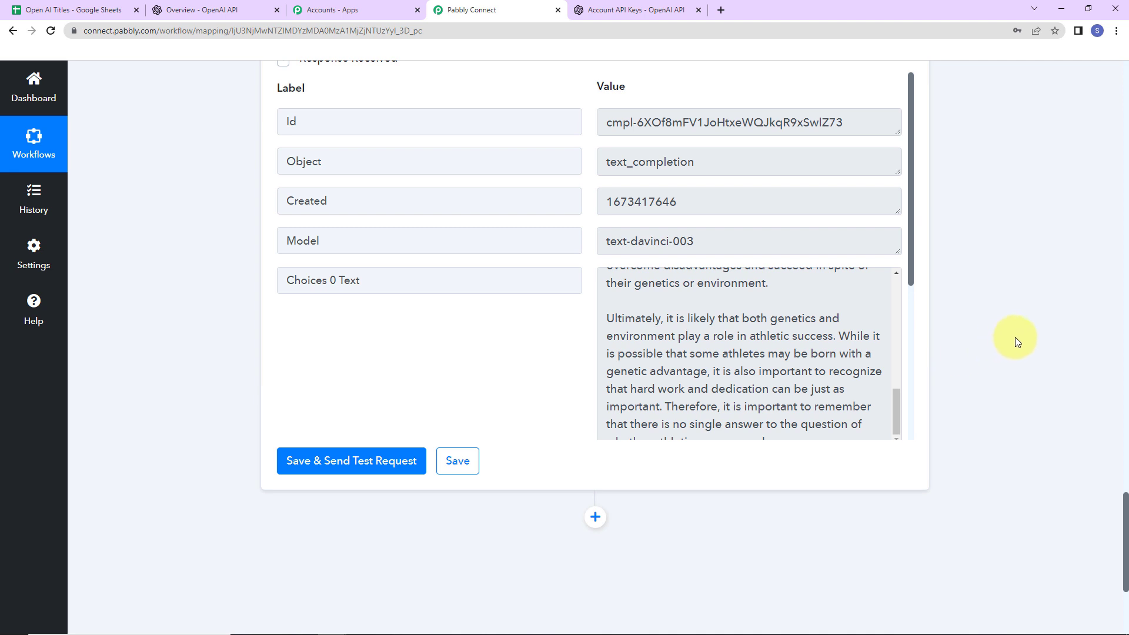
scroll(1015, 337, down, 4)
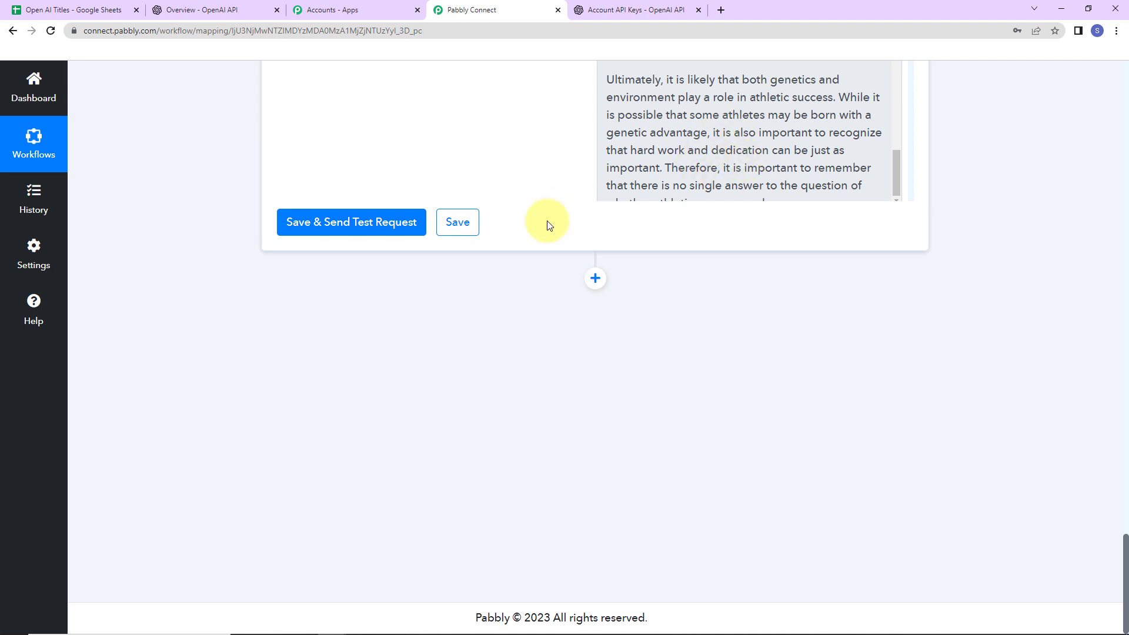
Step: Add a Google Sheets step after OpenAI using the Update Cell Value action event
click(595, 278)
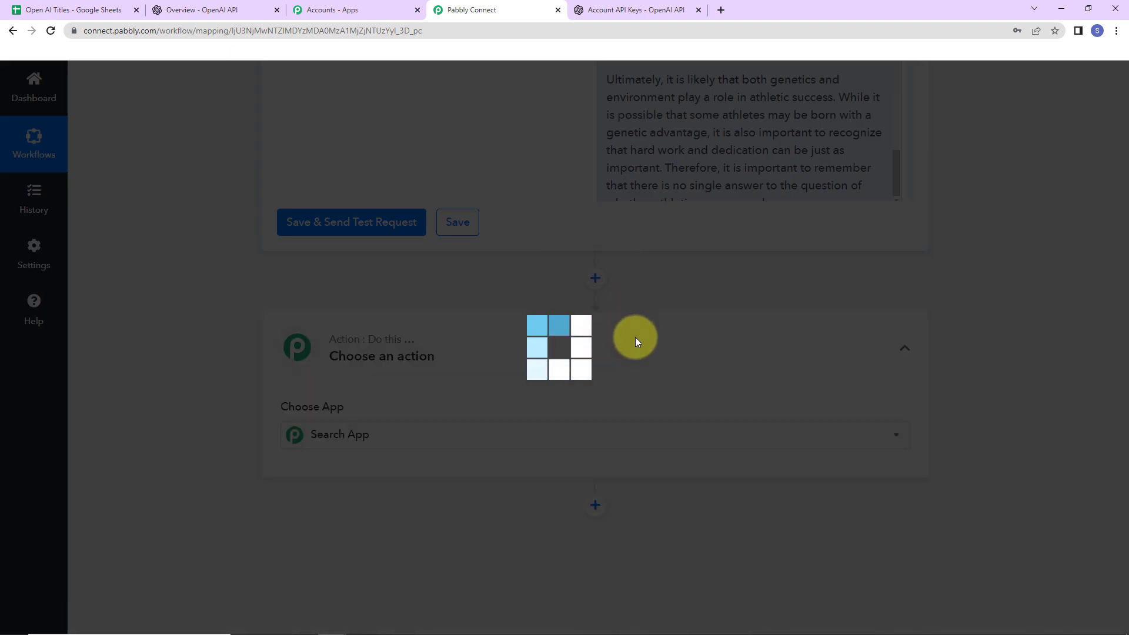
text(google)
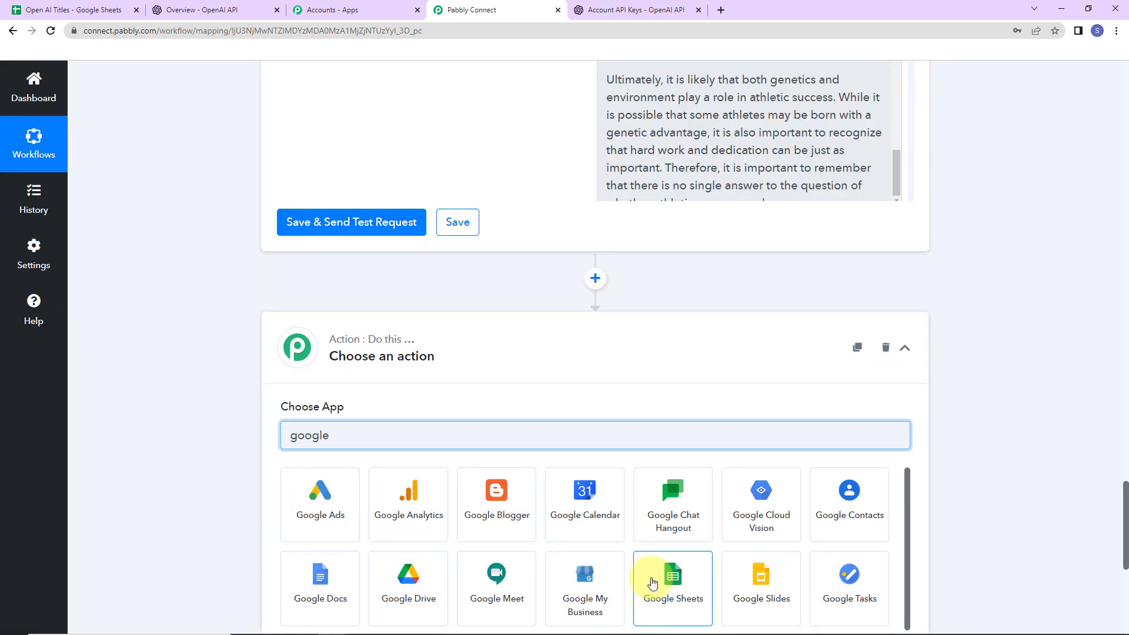
click(665, 580)
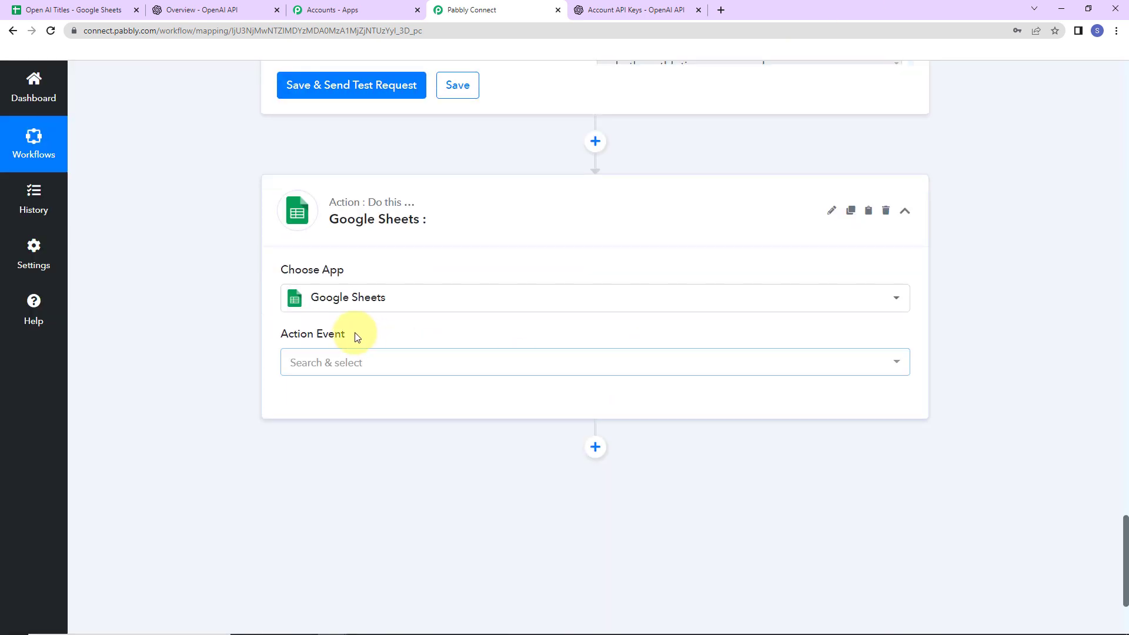
click(347, 365)
click(348, 365)
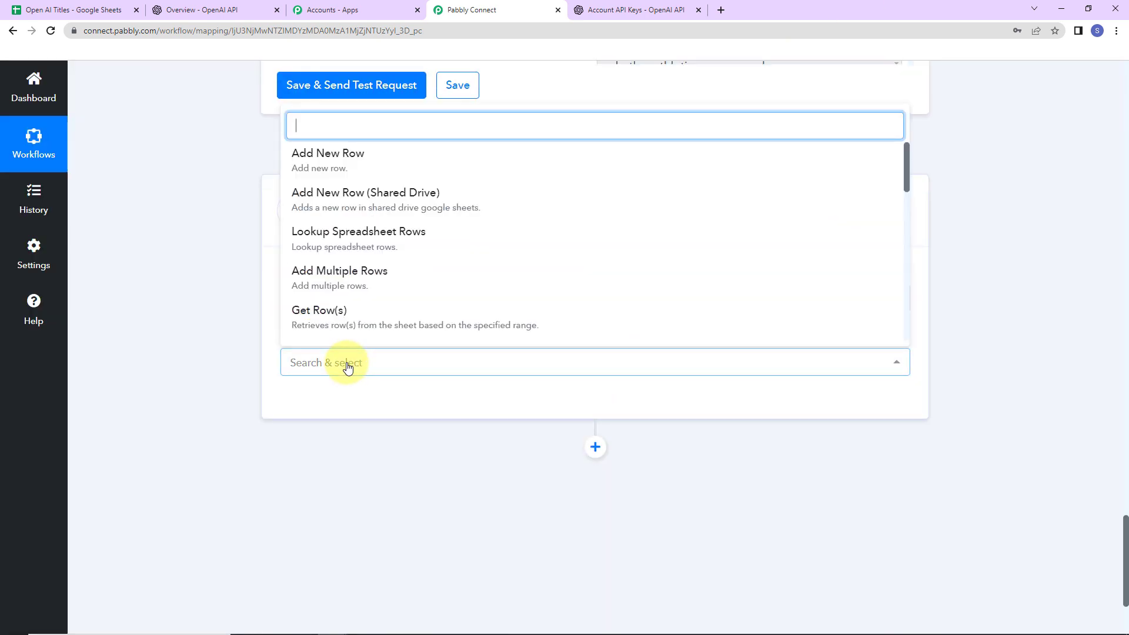
scroll(430, 259, down, 5)
scroll(430, 260, down, 2)
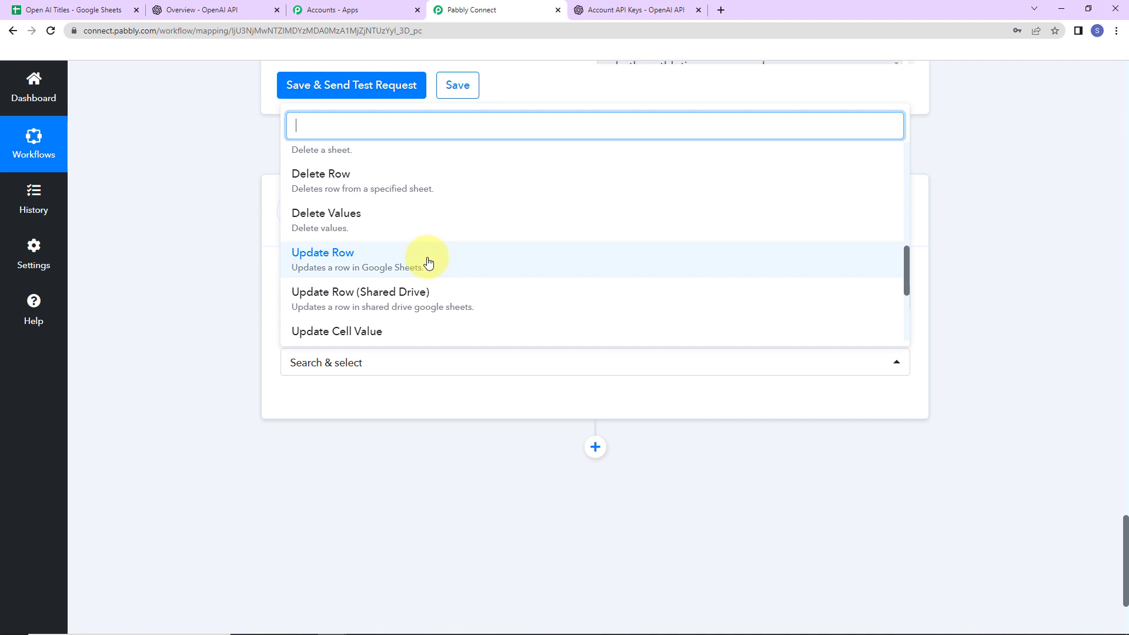
click(361, 333)
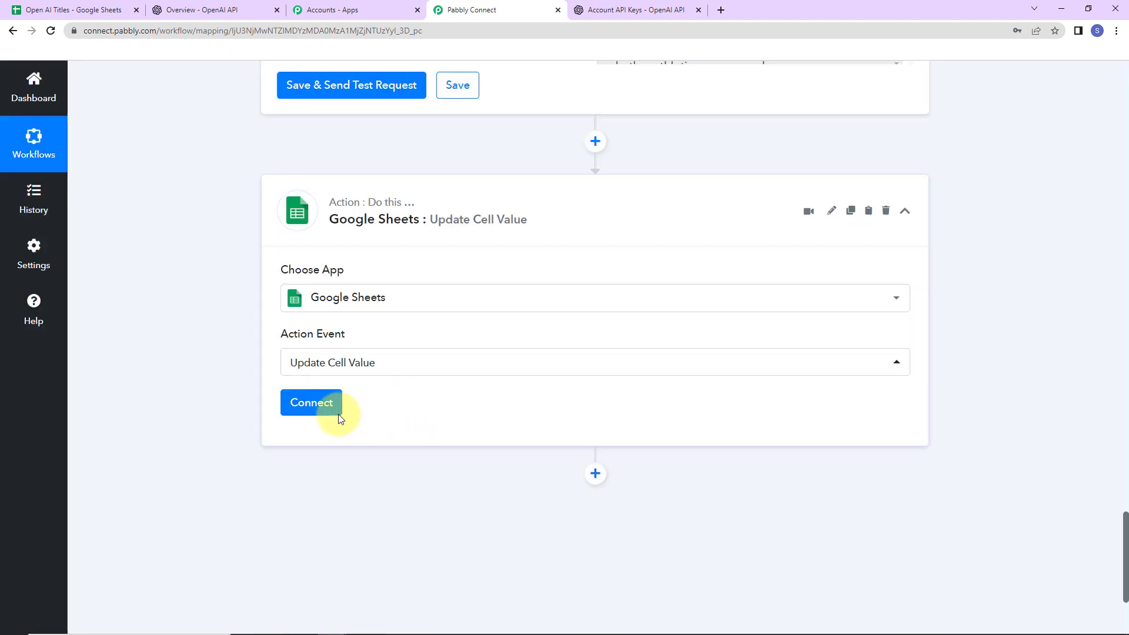
Step: Add a new Google Sheets connection by signing in with Google and allowing access
click(317, 405)
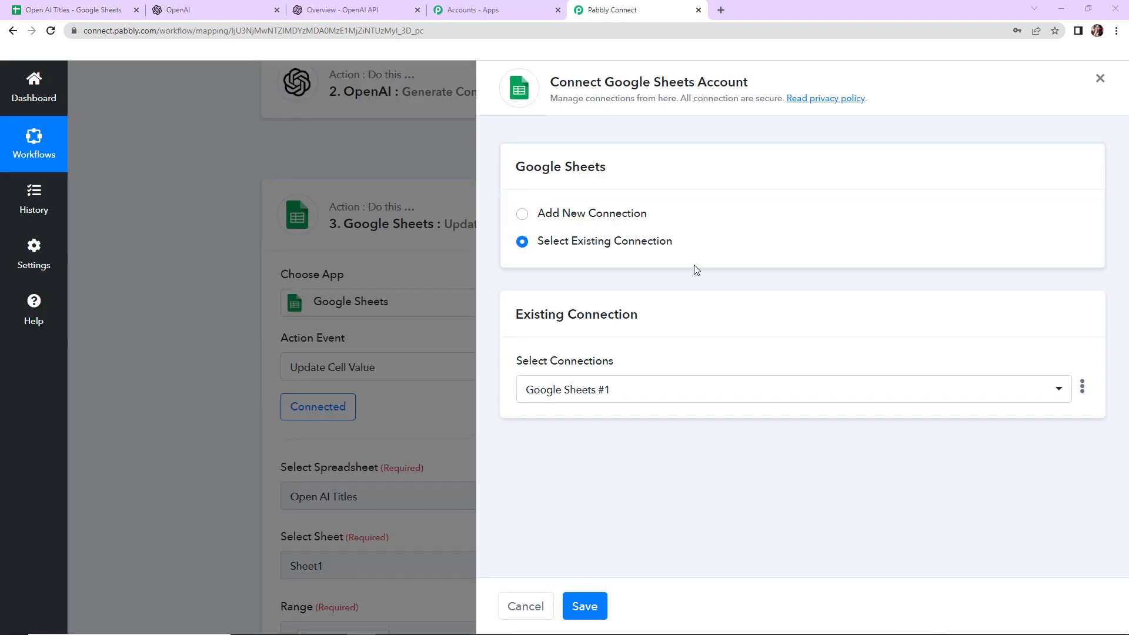
click(522, 213)
click(605, 383)
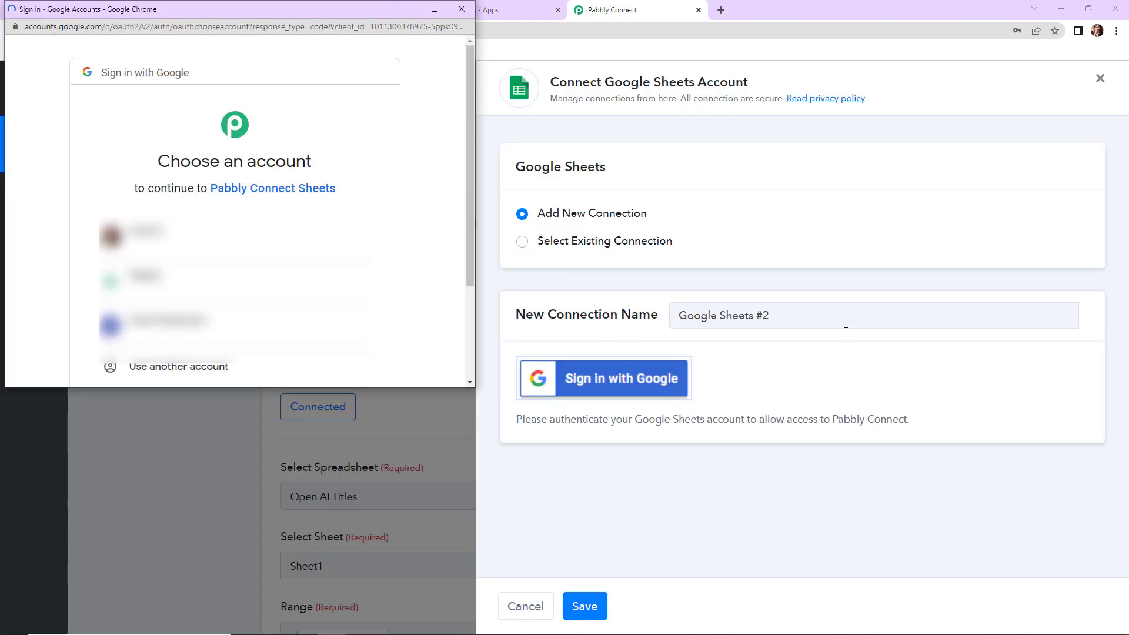
click(377, 281)
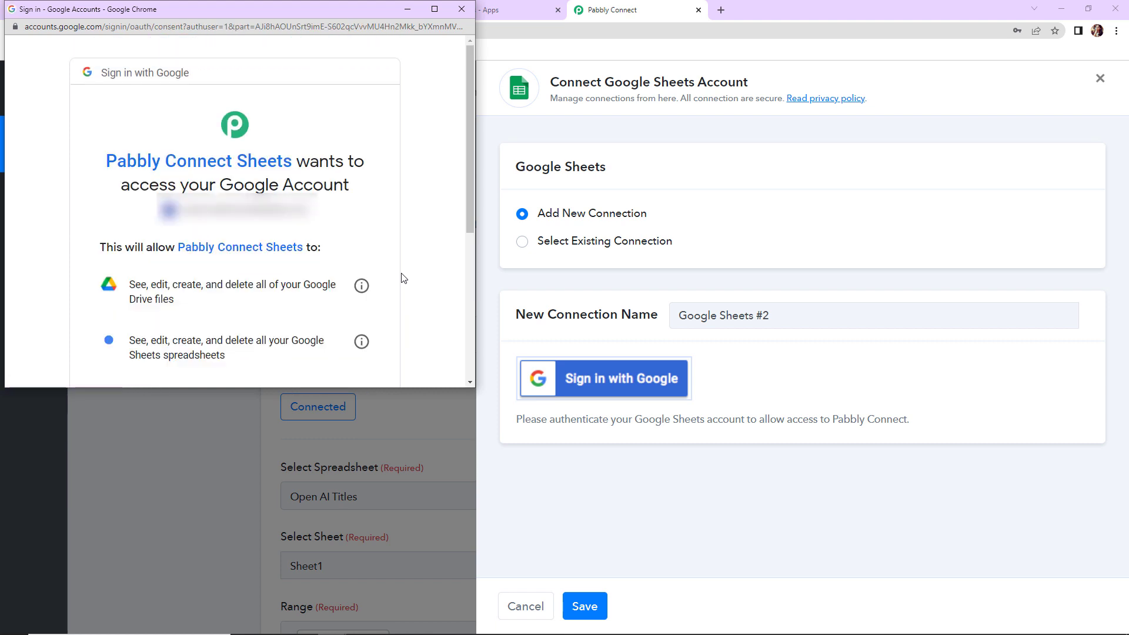
scroll(402, 278, down, 5)
click(307, 290)
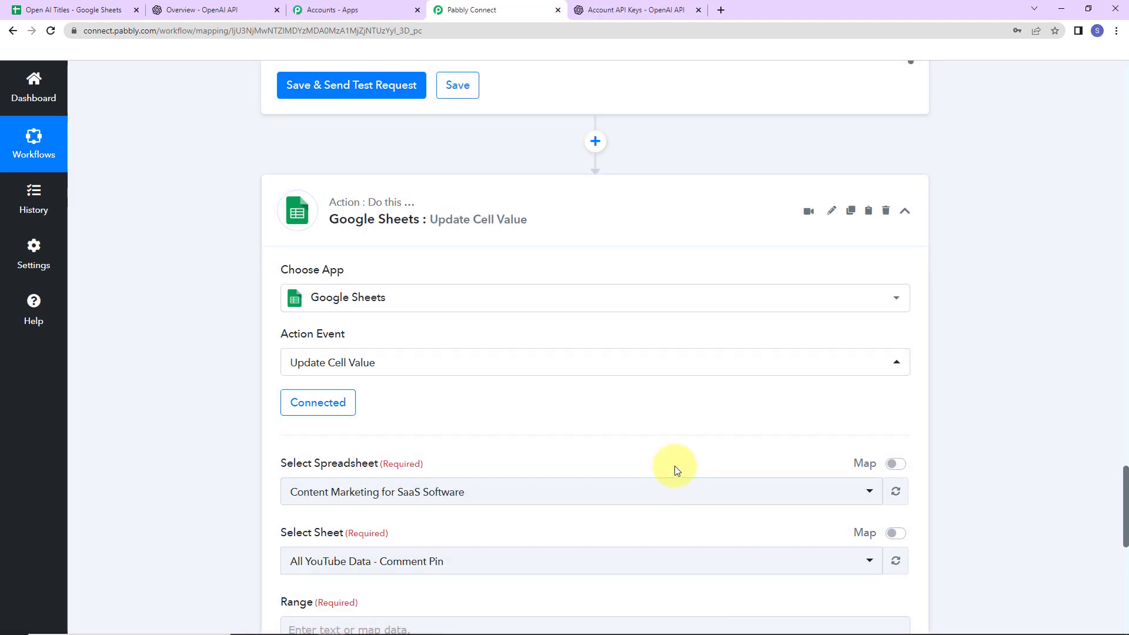
Step: Target Sheet1 of the Open AI Titles spreadsheet and start filling in the cell range
scroll(677, 465, down, 5)
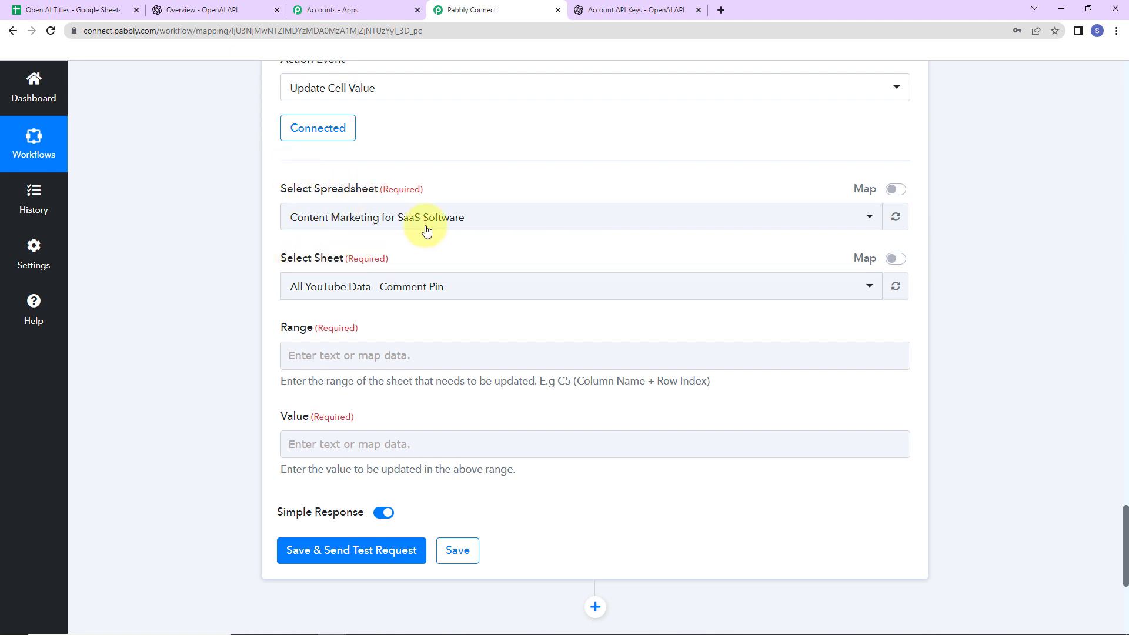
click(493, 221)
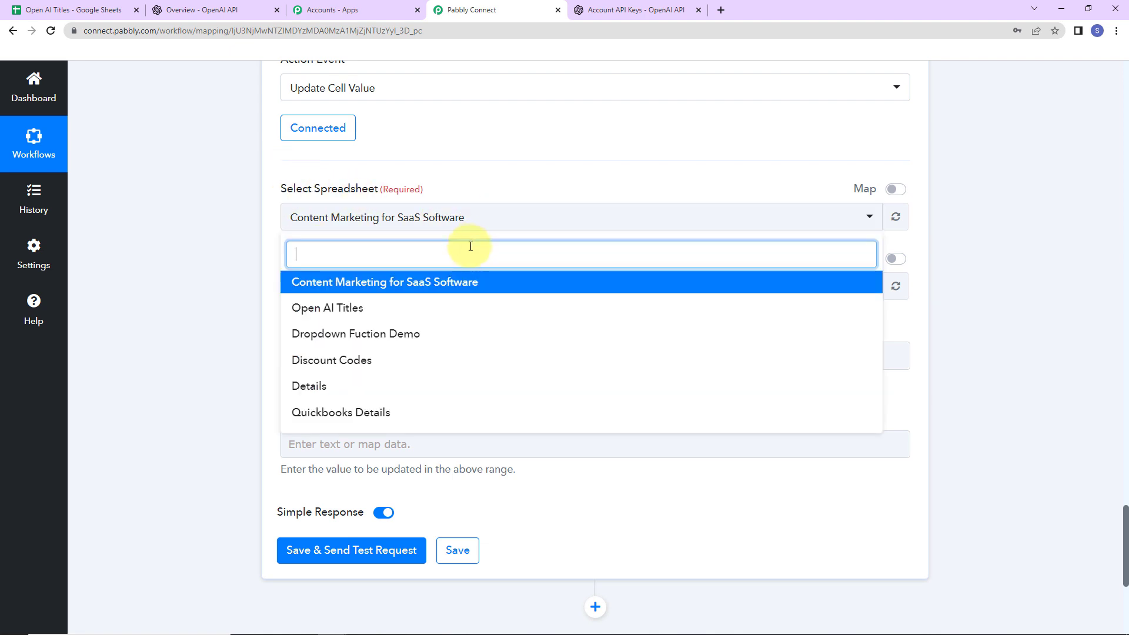
click(366, 309)
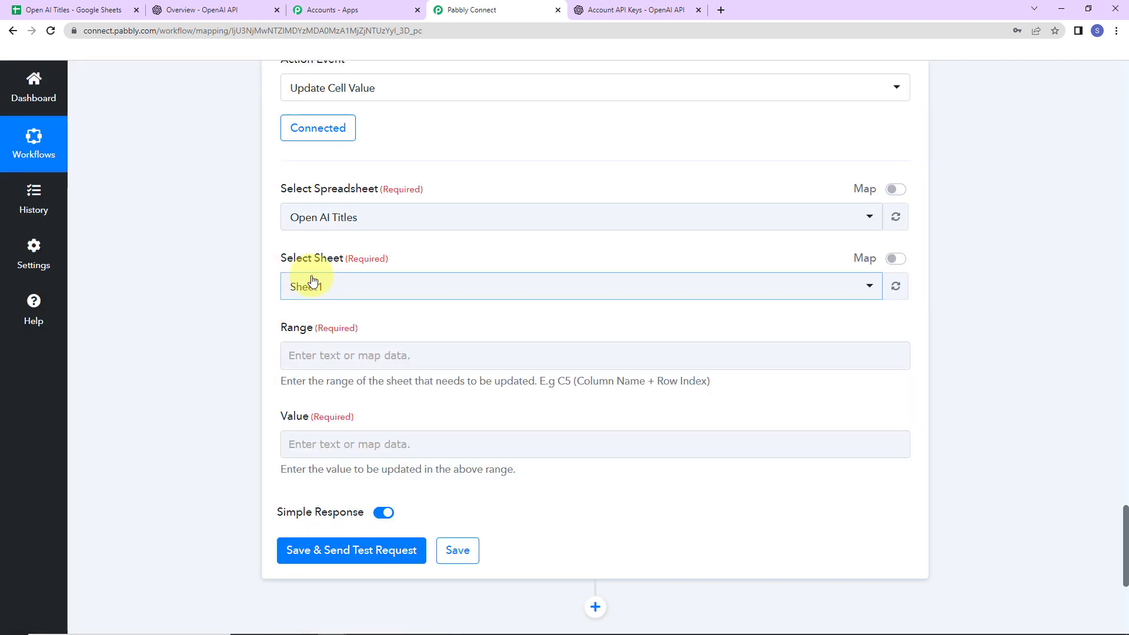
click(360, 349)
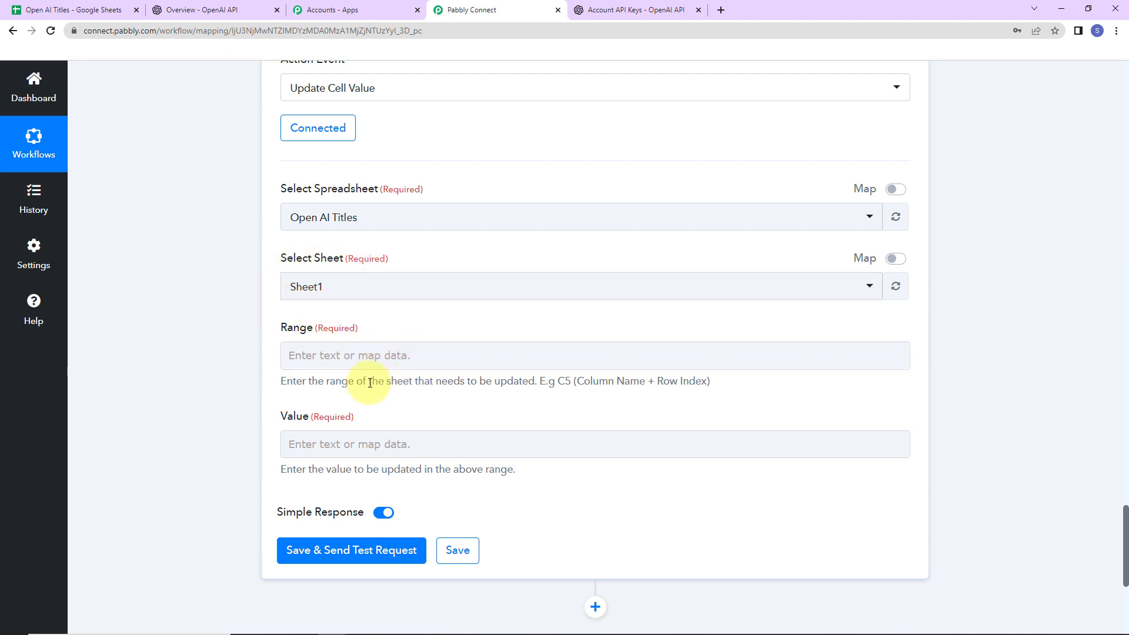
drag(577, 381, 711, 379)
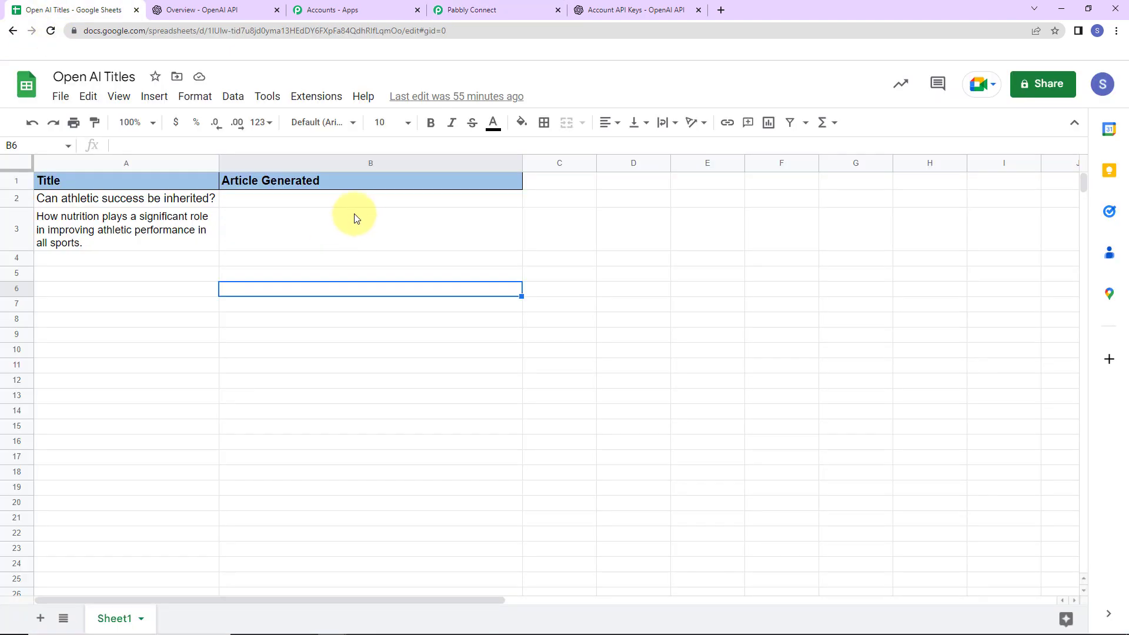
Step: Set the Update Cell Value Range to column B plus the trigger row's RowIndex
click(492, 11)
click(356, 353)
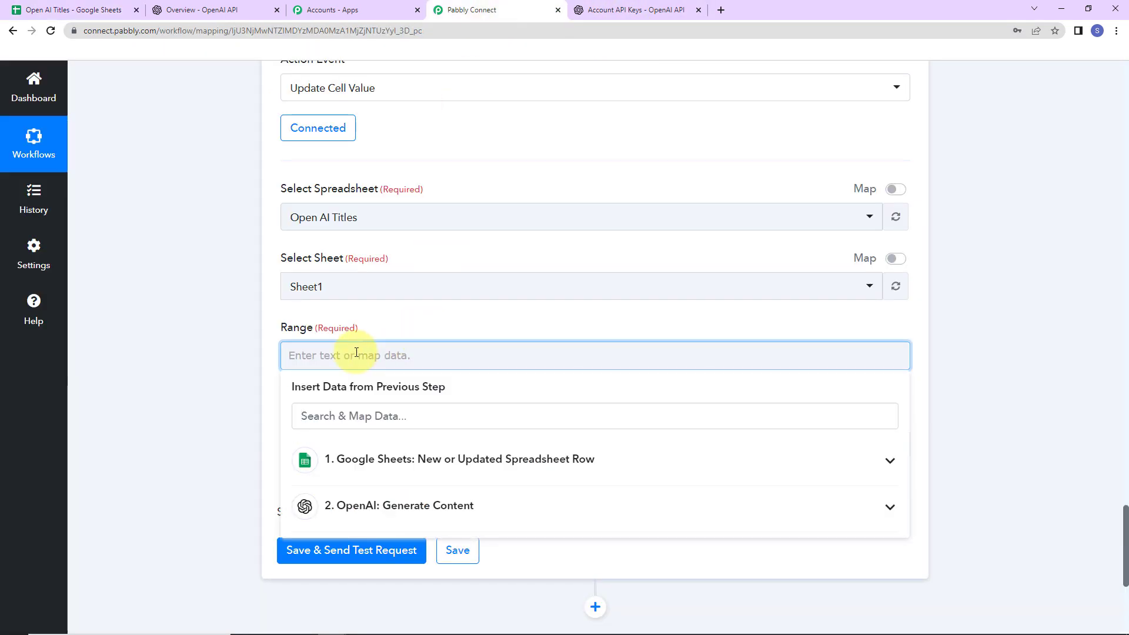
text(B)
click(388, 329)
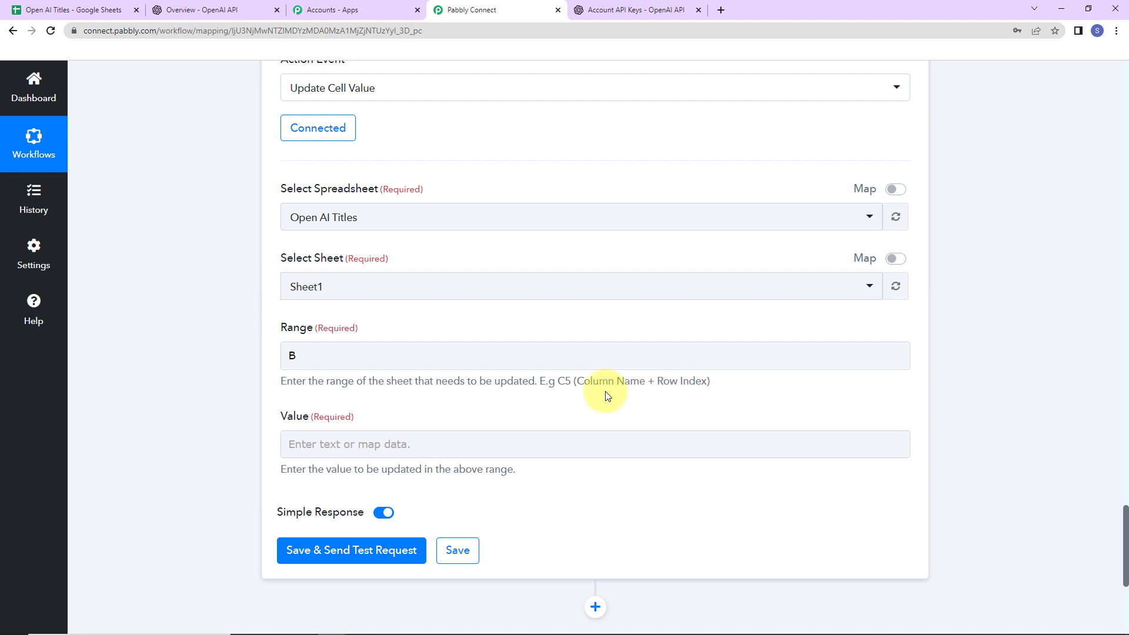
click(380, 359)
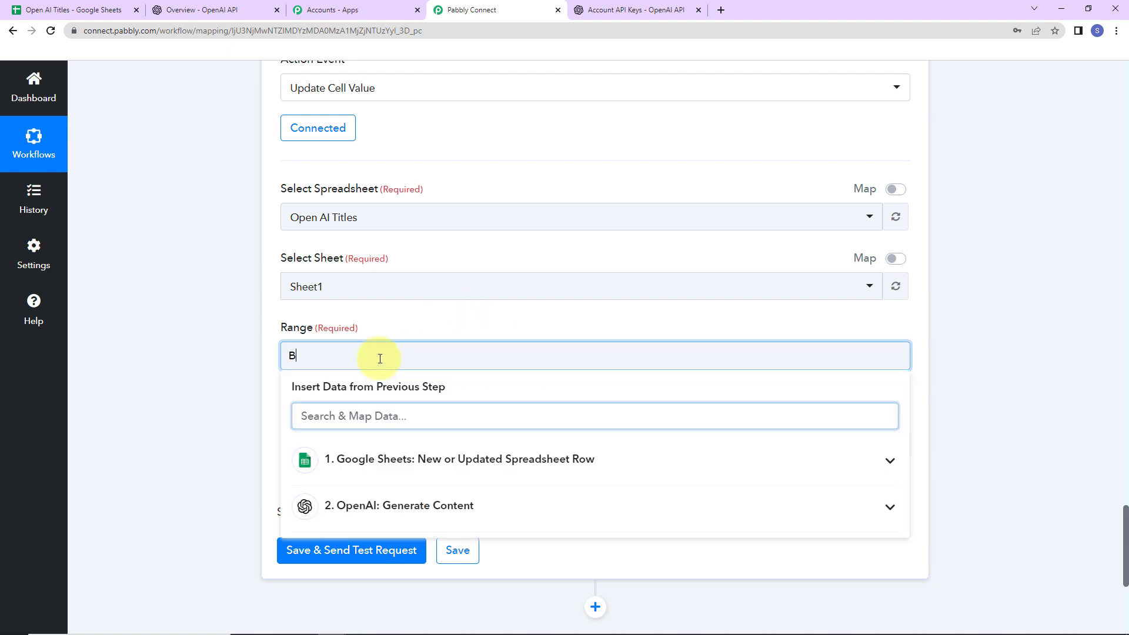
click(418, 461)
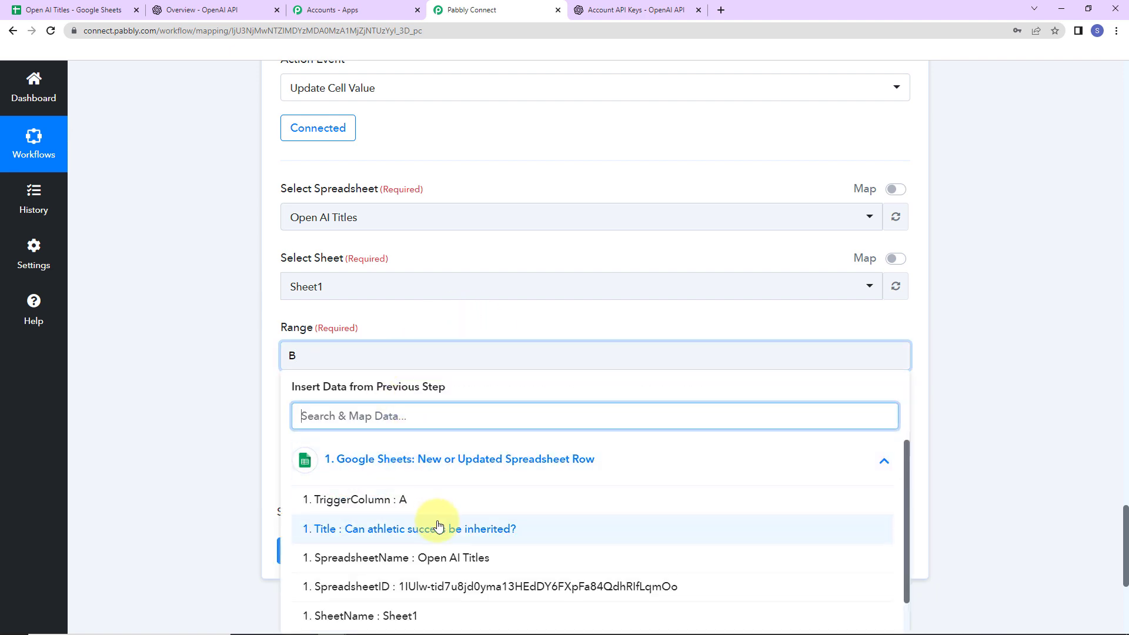
scroll(392, 588, down, 2)
click(404, 598)
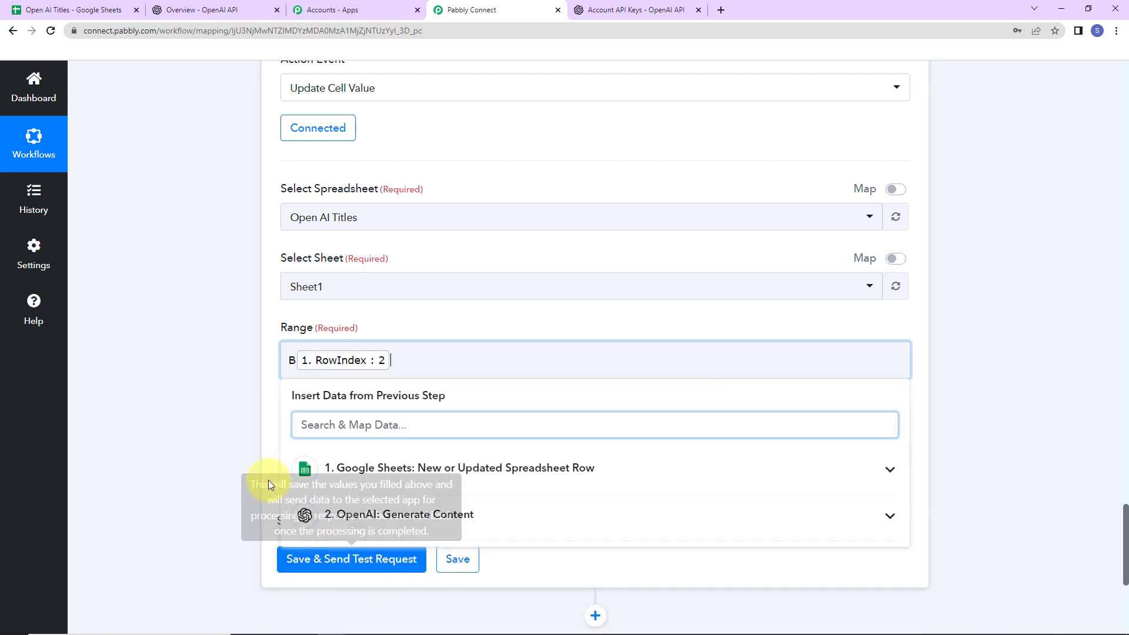
click(246, 432)
Step: Map OpenAI's Choices 0 Text into Value, then save and send a test request
scroll(246, 431, down, 2)
click(328, 316)
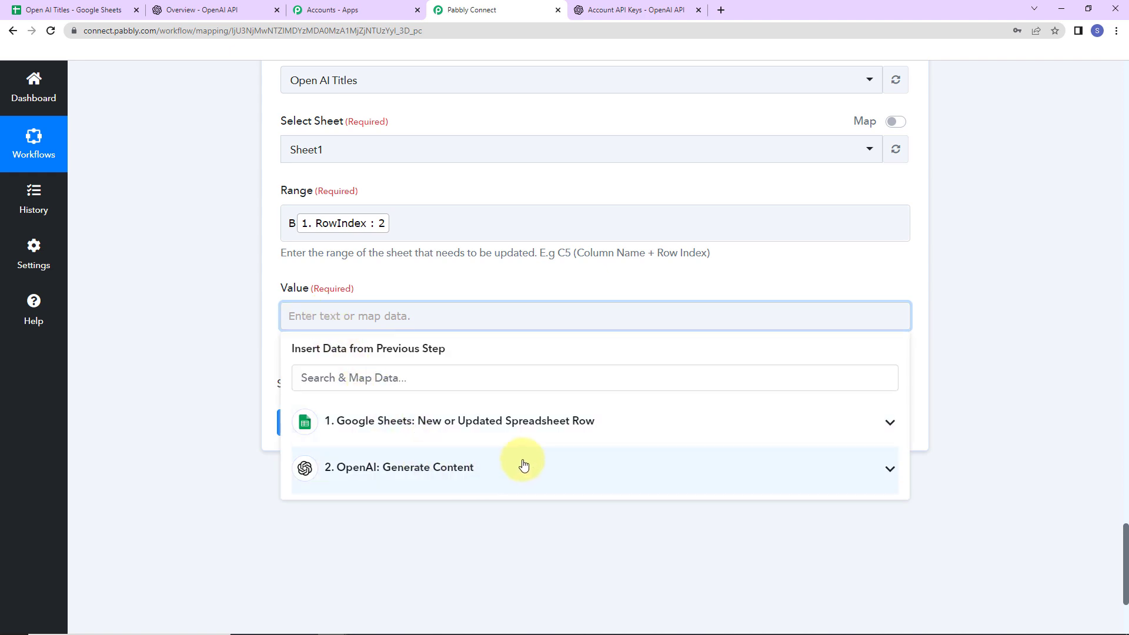
click(535, 474)
scroll(549, 542, down, 1)
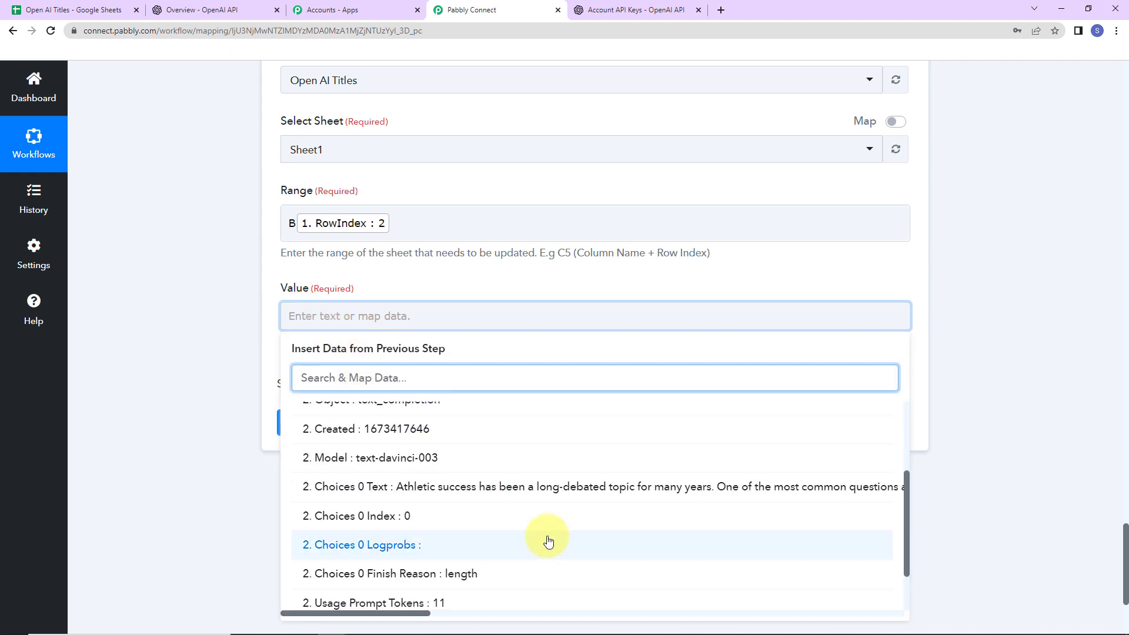
click(404, 496)
click(227, 421)
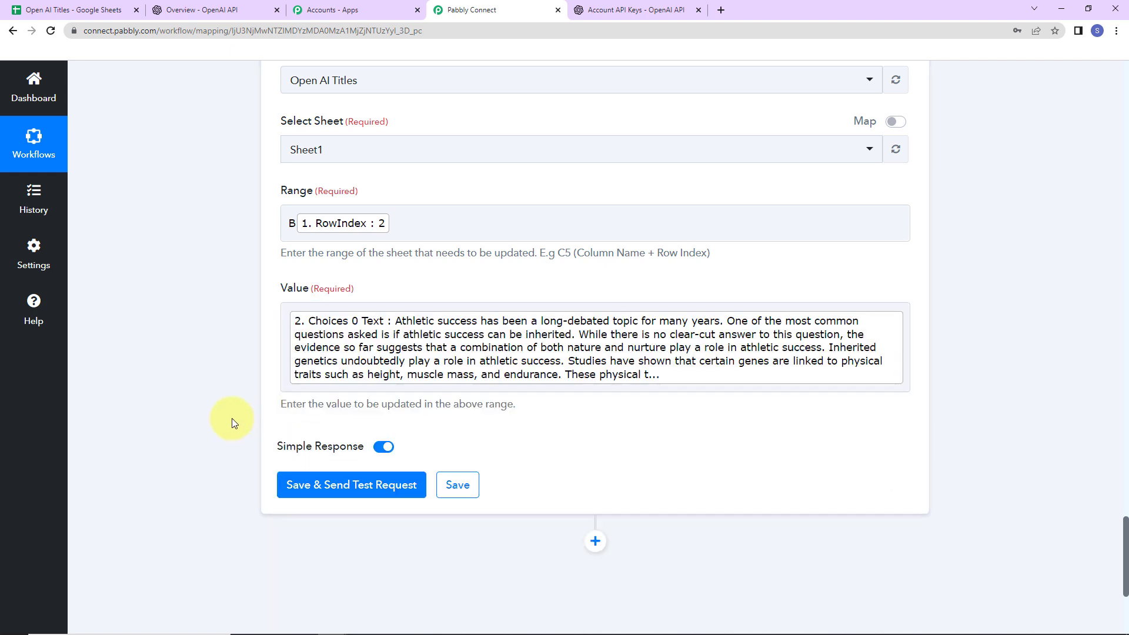
click(362, 489)
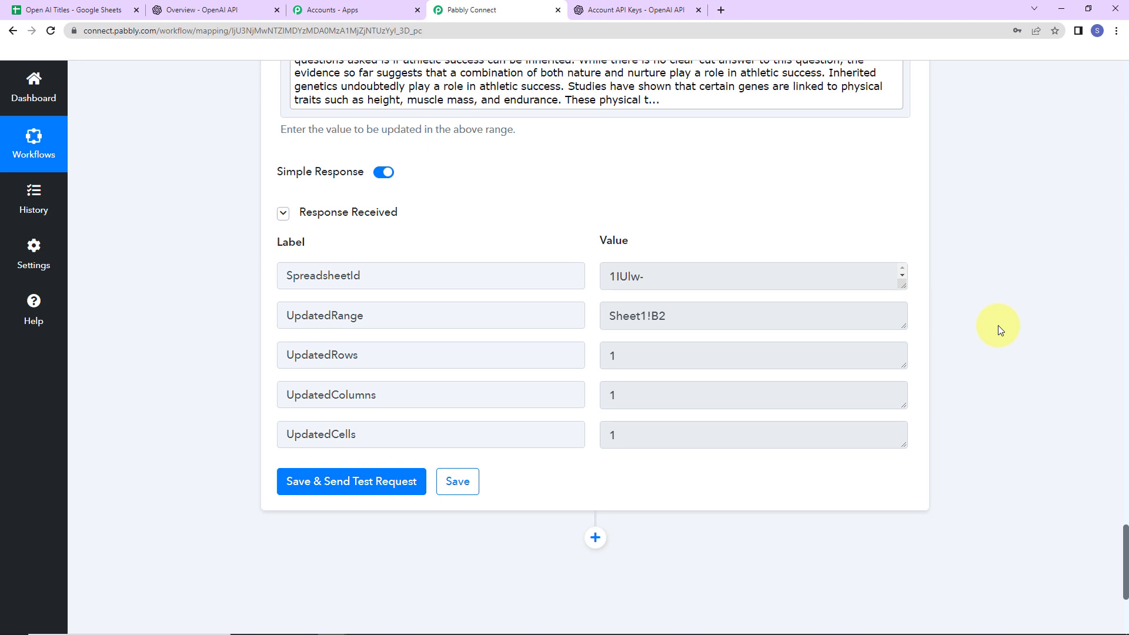
Step: In the sheet, set cell A2's title to Middle vertical alignment, then select C2
click(83, 10)
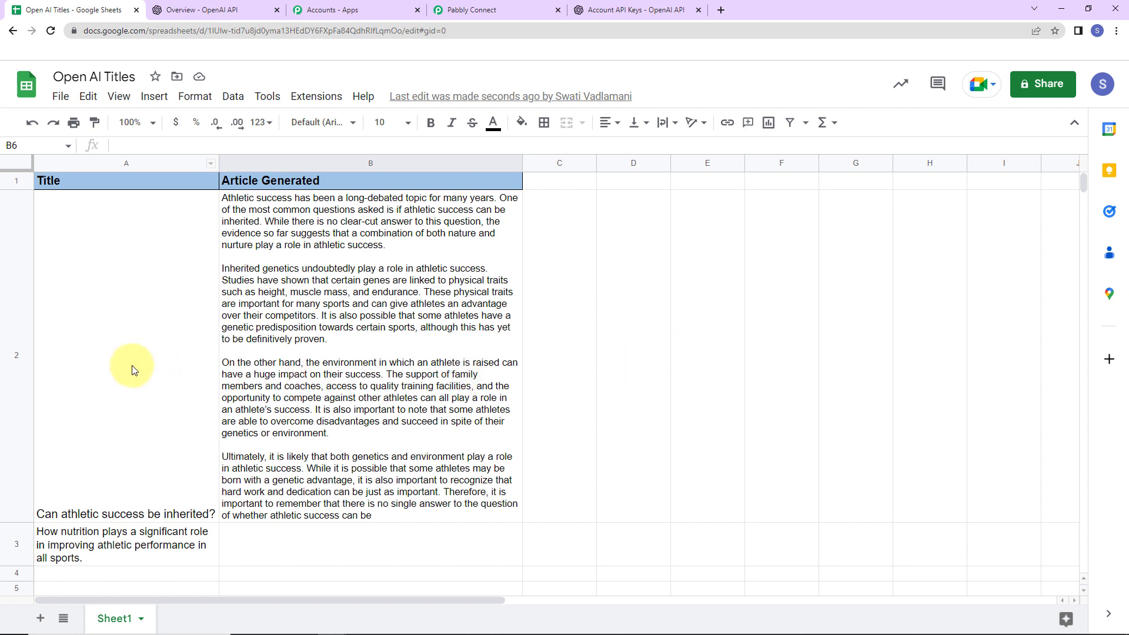
drag(140, 361, 172, 353)
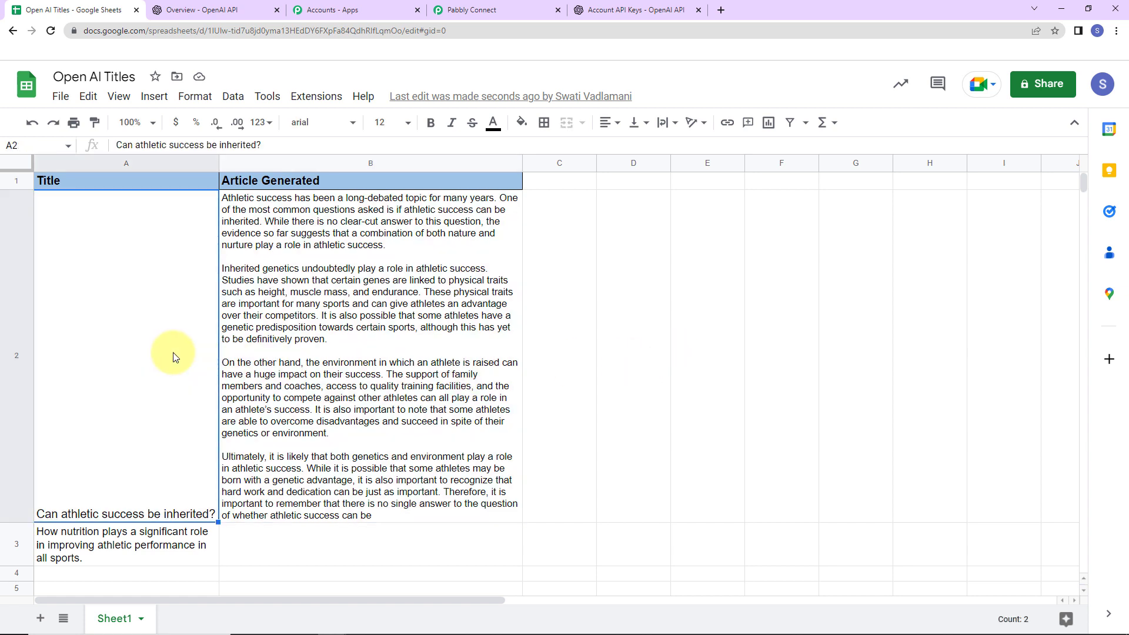
click(608, 122)
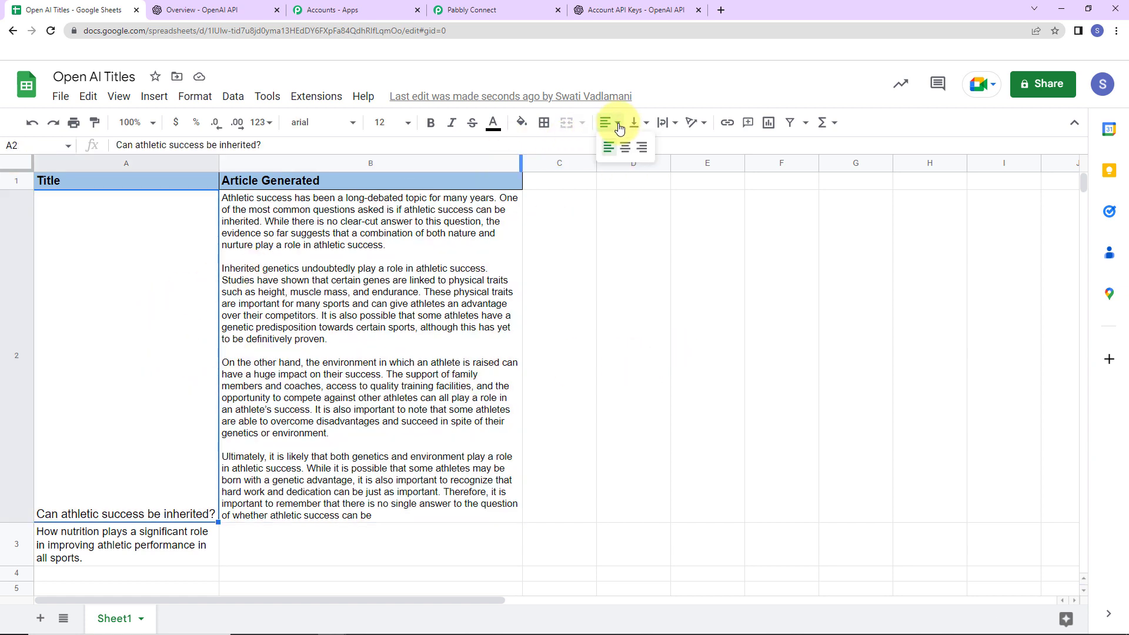
click(637, 123)
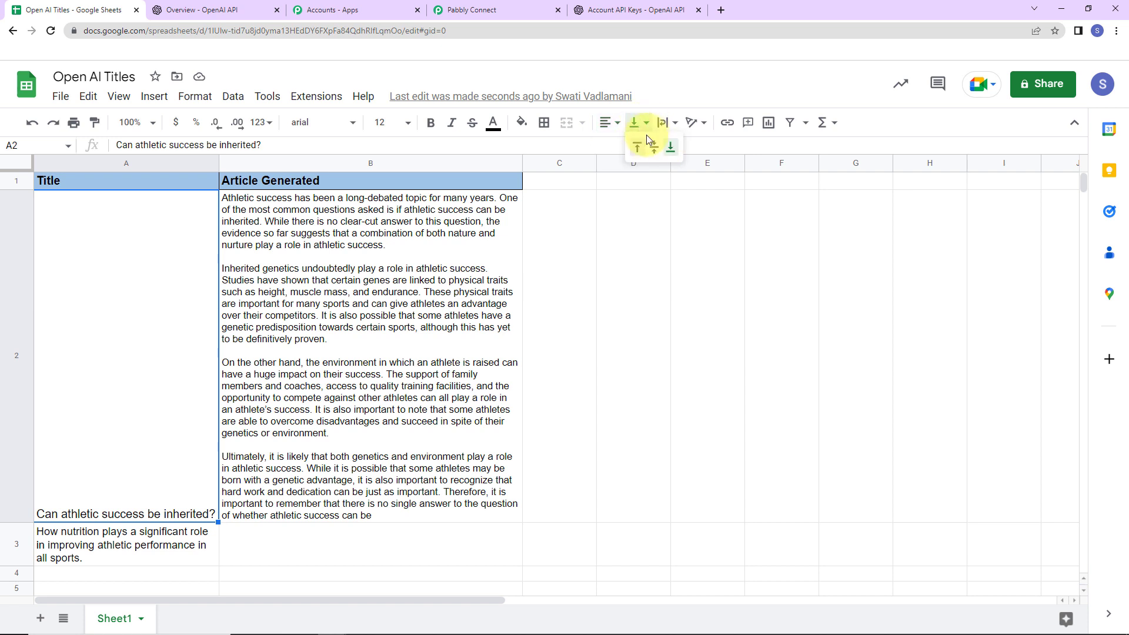
click(655, 149)
drag(662, 259, 682, 264)
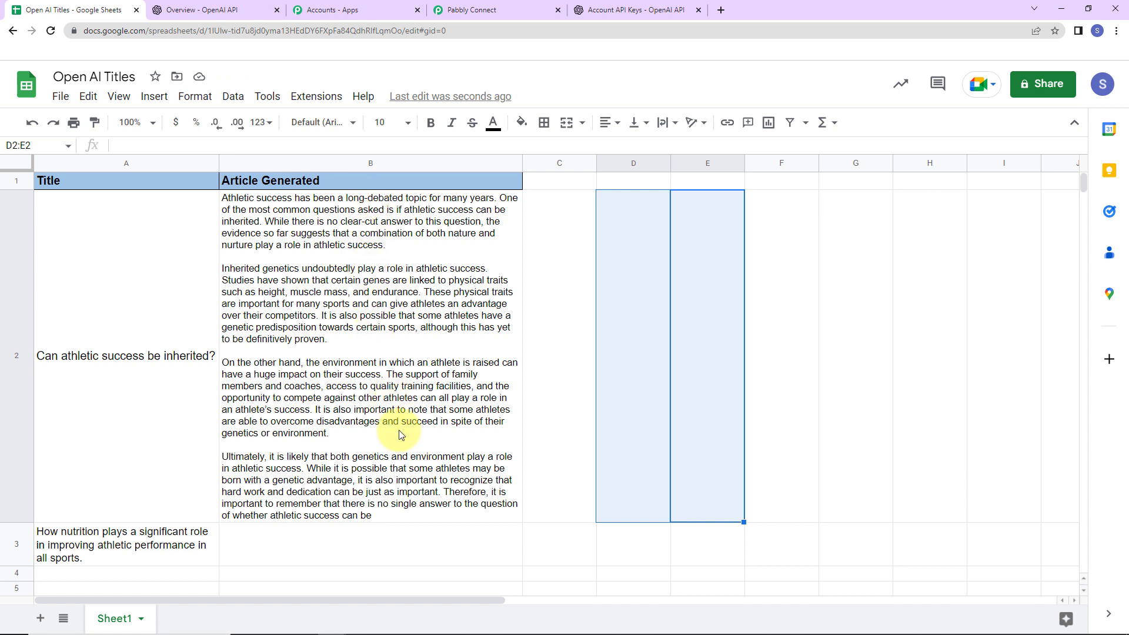
click(558, 404)
scroll(734, 367, down, 1)
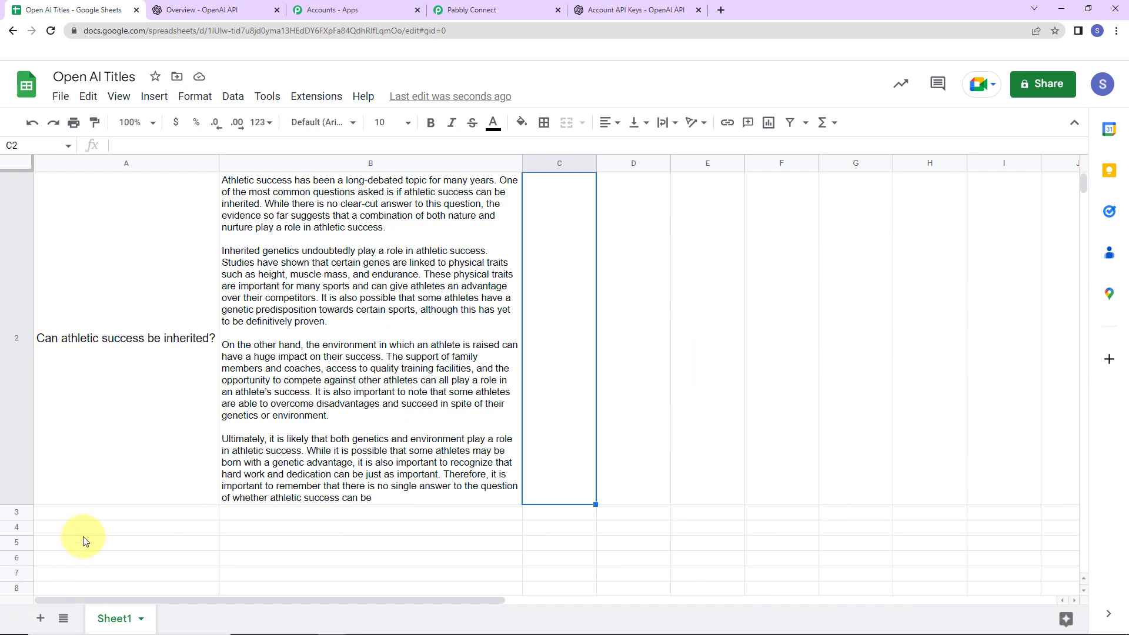
Step: Enter 'How important is nutrition for athletes?' in A3 and view the generated article in B3
click(97, 513)
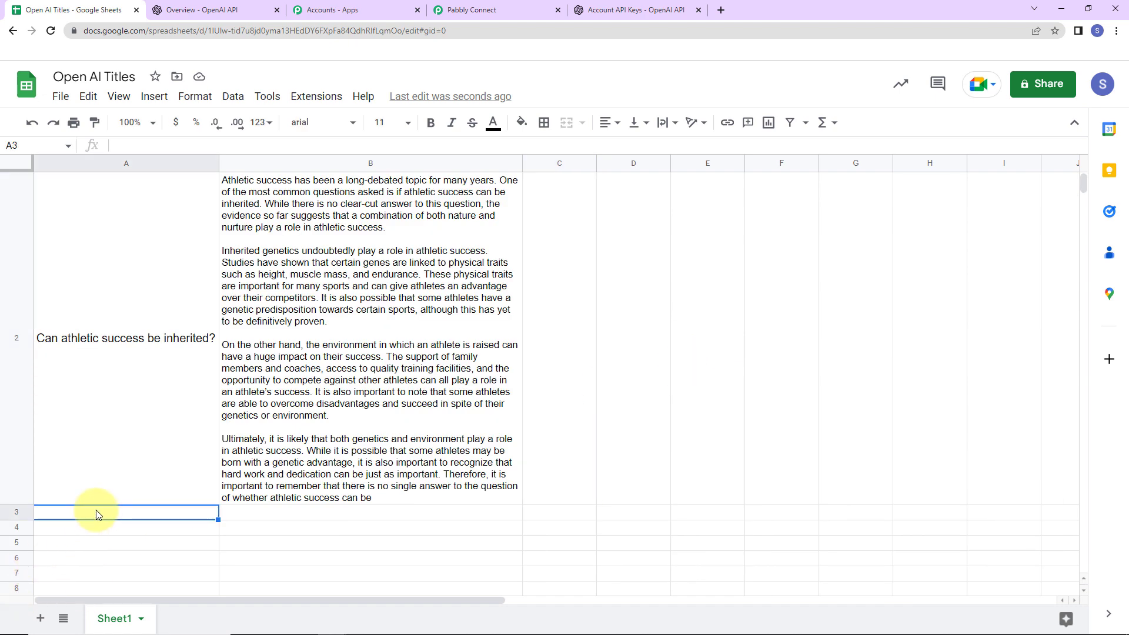
text(How imp)
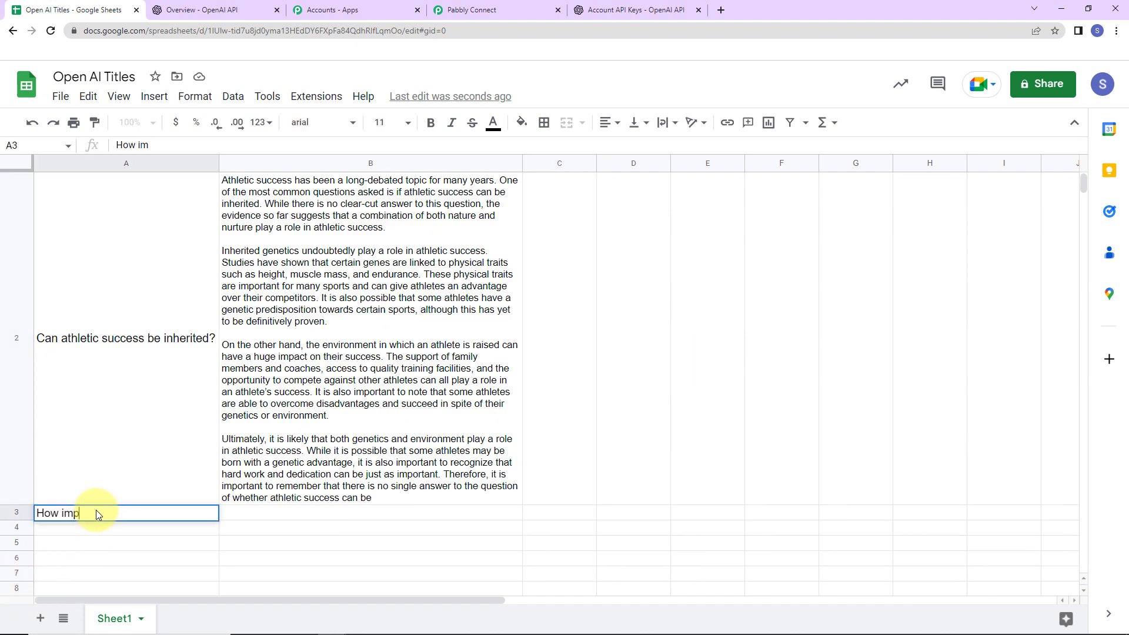
text(ortant is nutrition for athletes?)
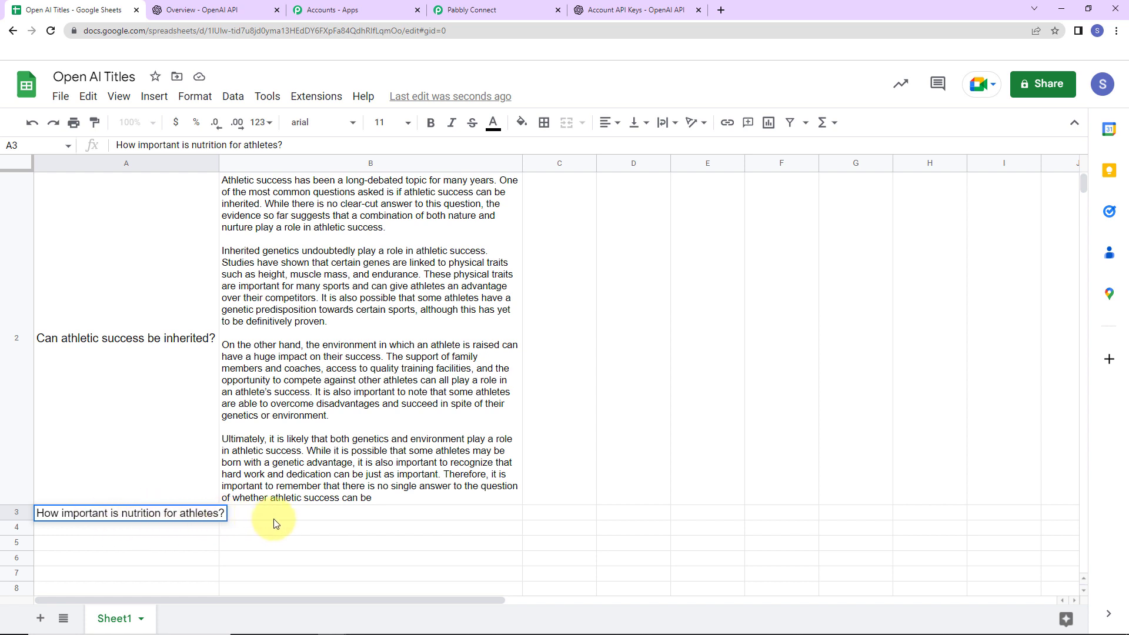
key(Return)
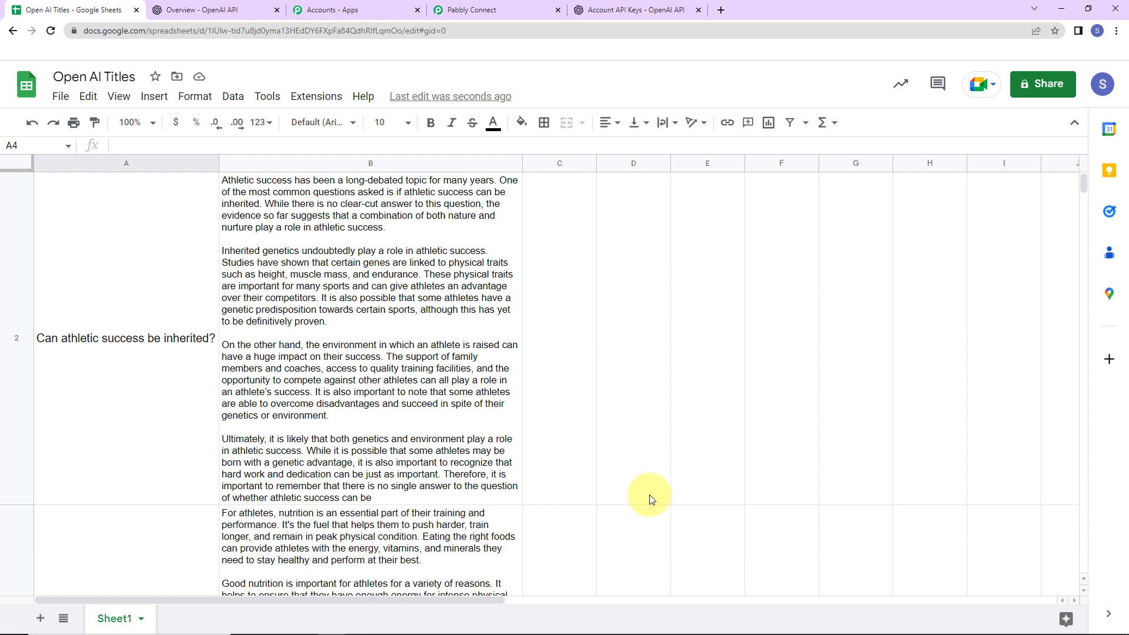
scroll(649, 495, down, 3)
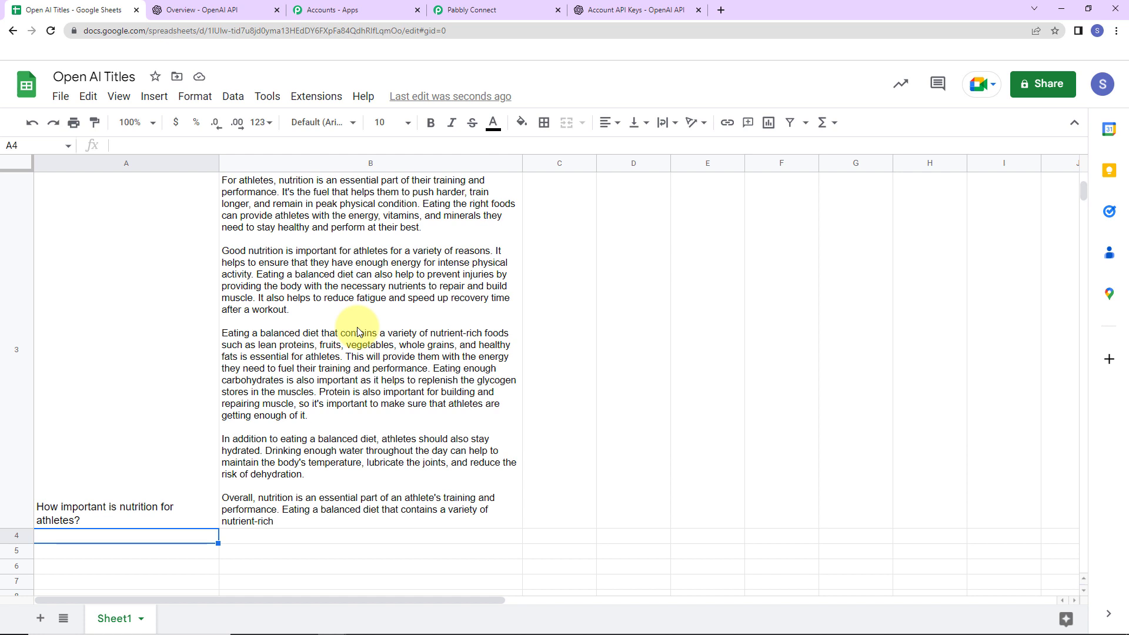
Step: Collapse the Sheets trigger, OpenAI Generate Content and Update Cell Value steps to review the workflow
click(504, 10)
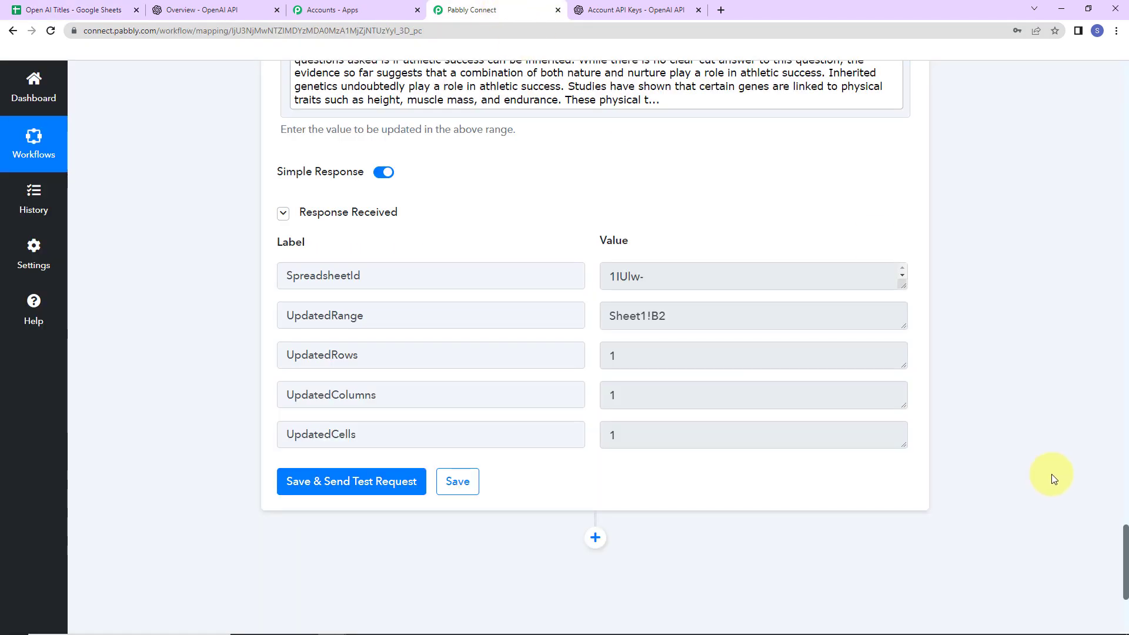
scroll(1125, 558, up, 20)
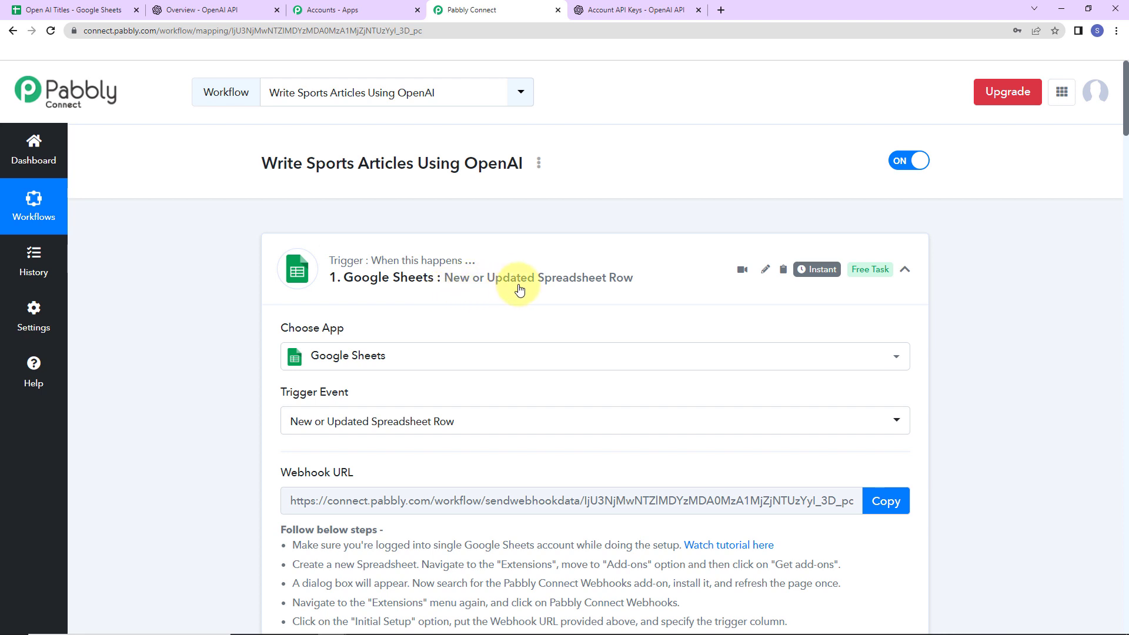
click(904, 269)
click(655, 403)
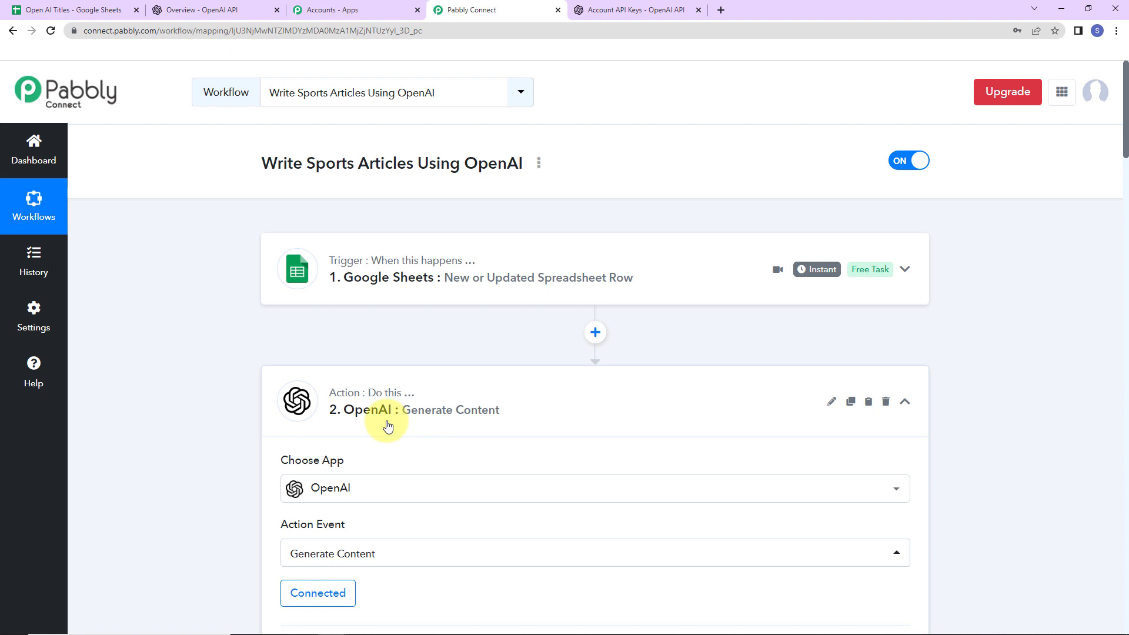
click(905, 402)
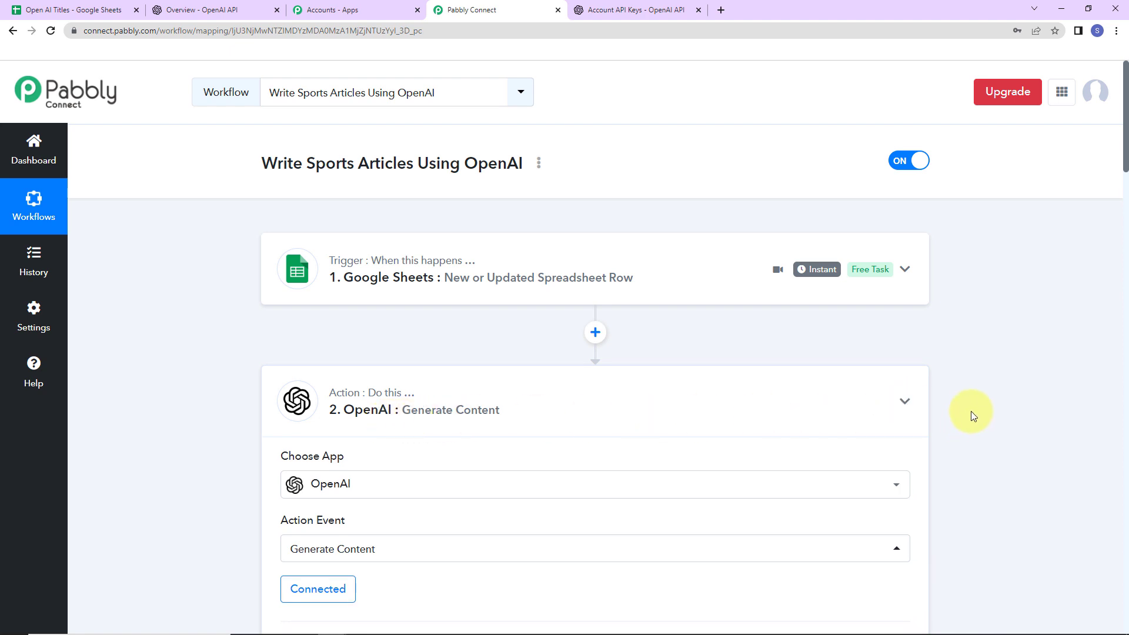
scroll(952, 401, down, 5)
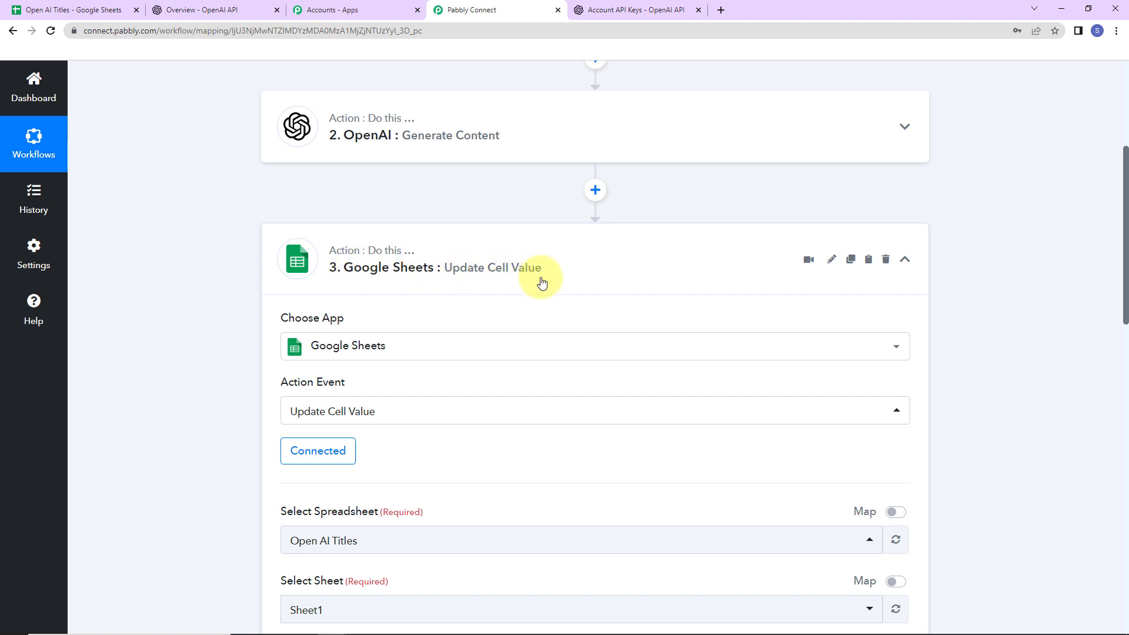
click(905, 259)
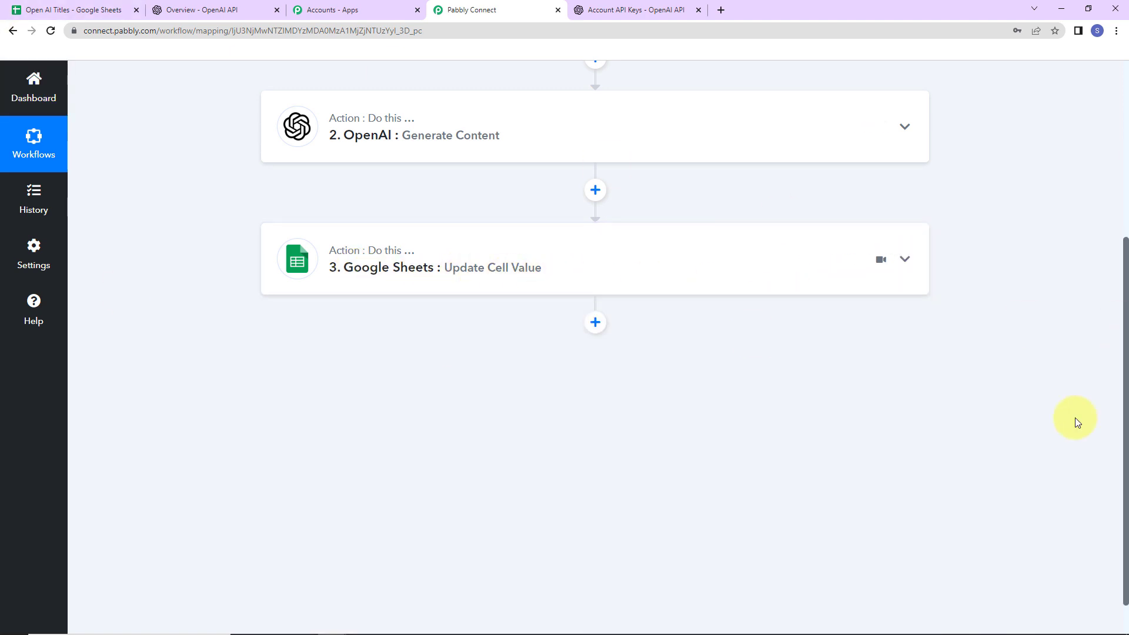
scroll(1063, 417, up, 5)
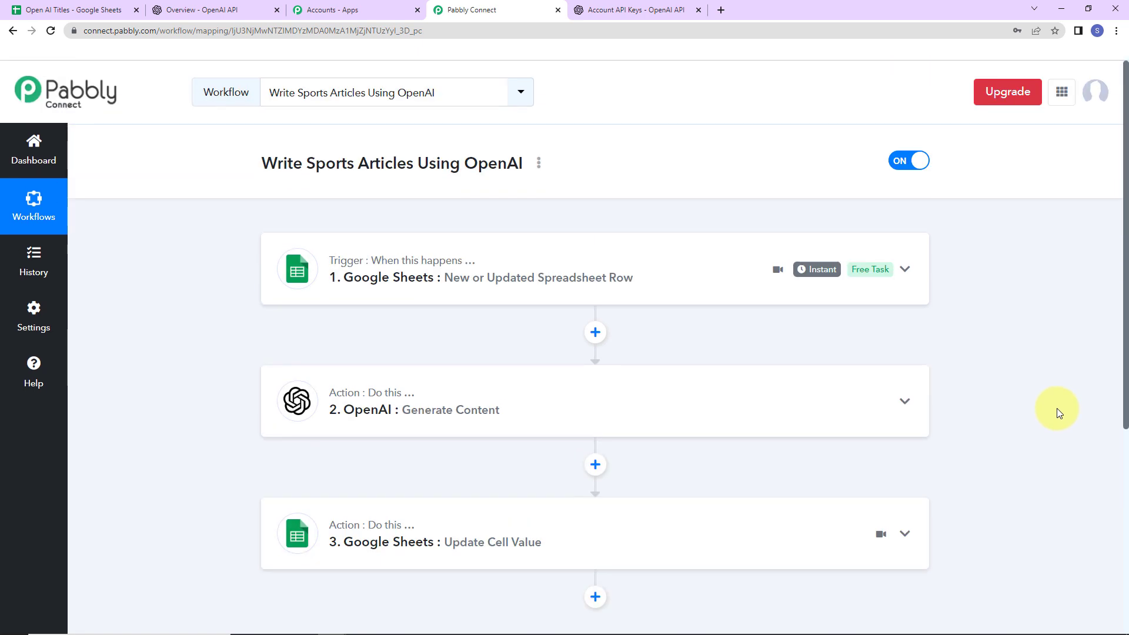